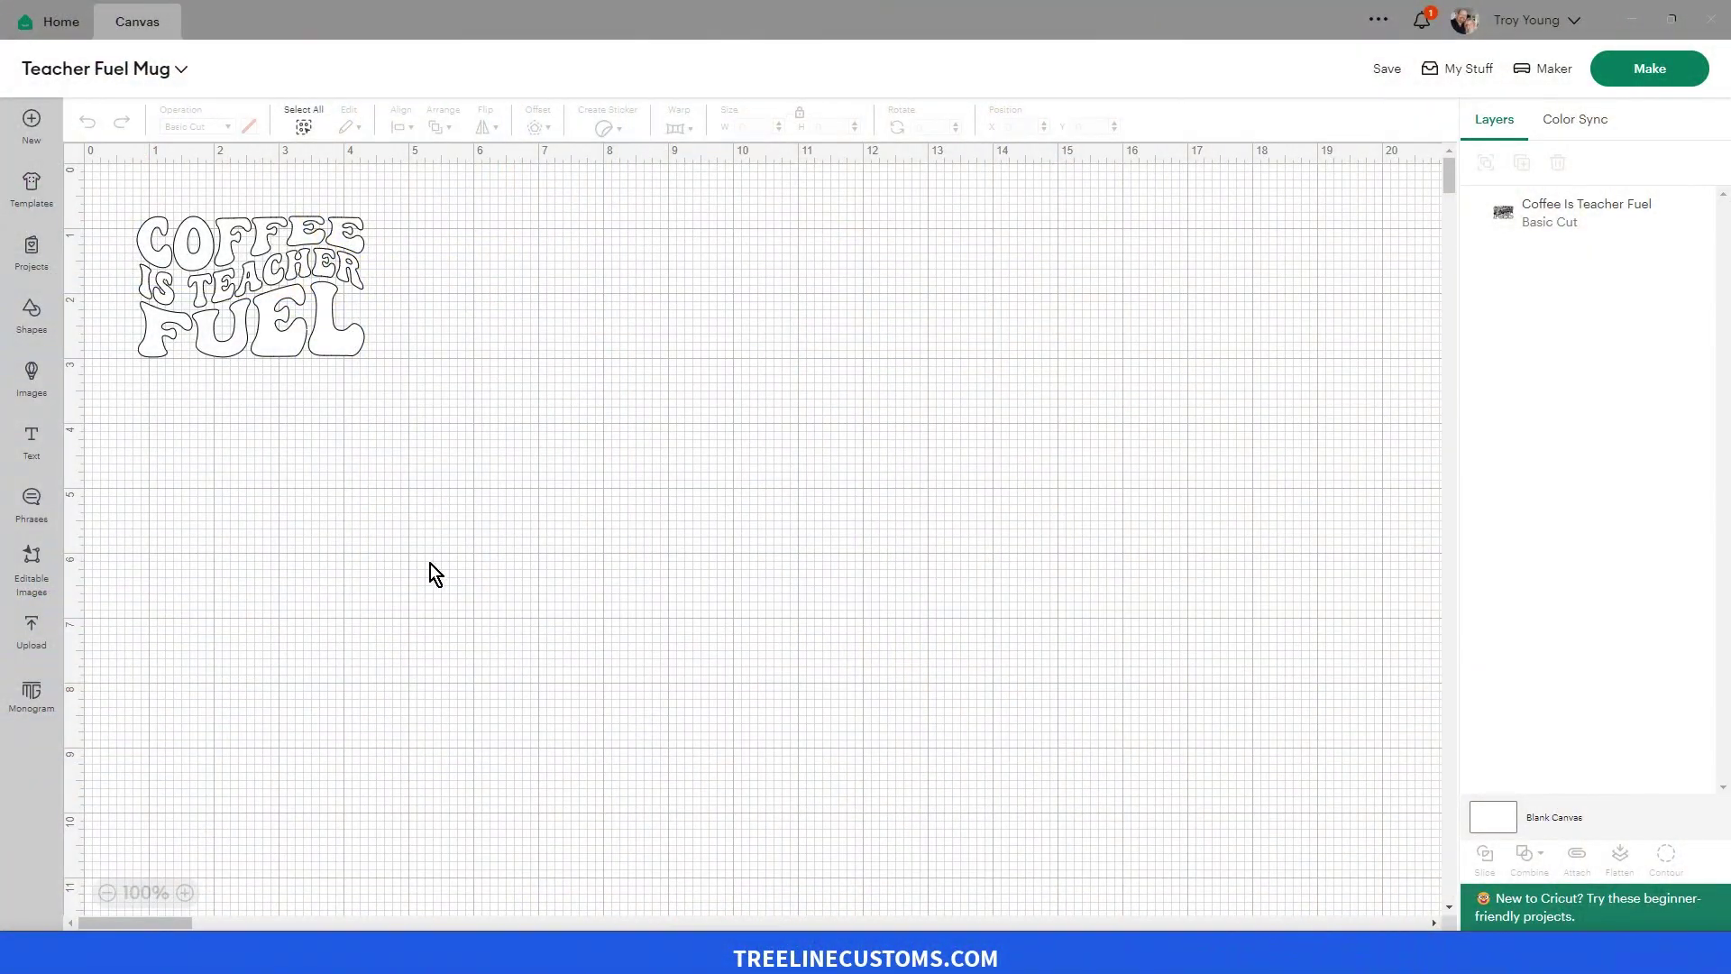
Move the design lower, fill it red, and enlarge it to about 10.46 × 6.47 in
click(275, 307)
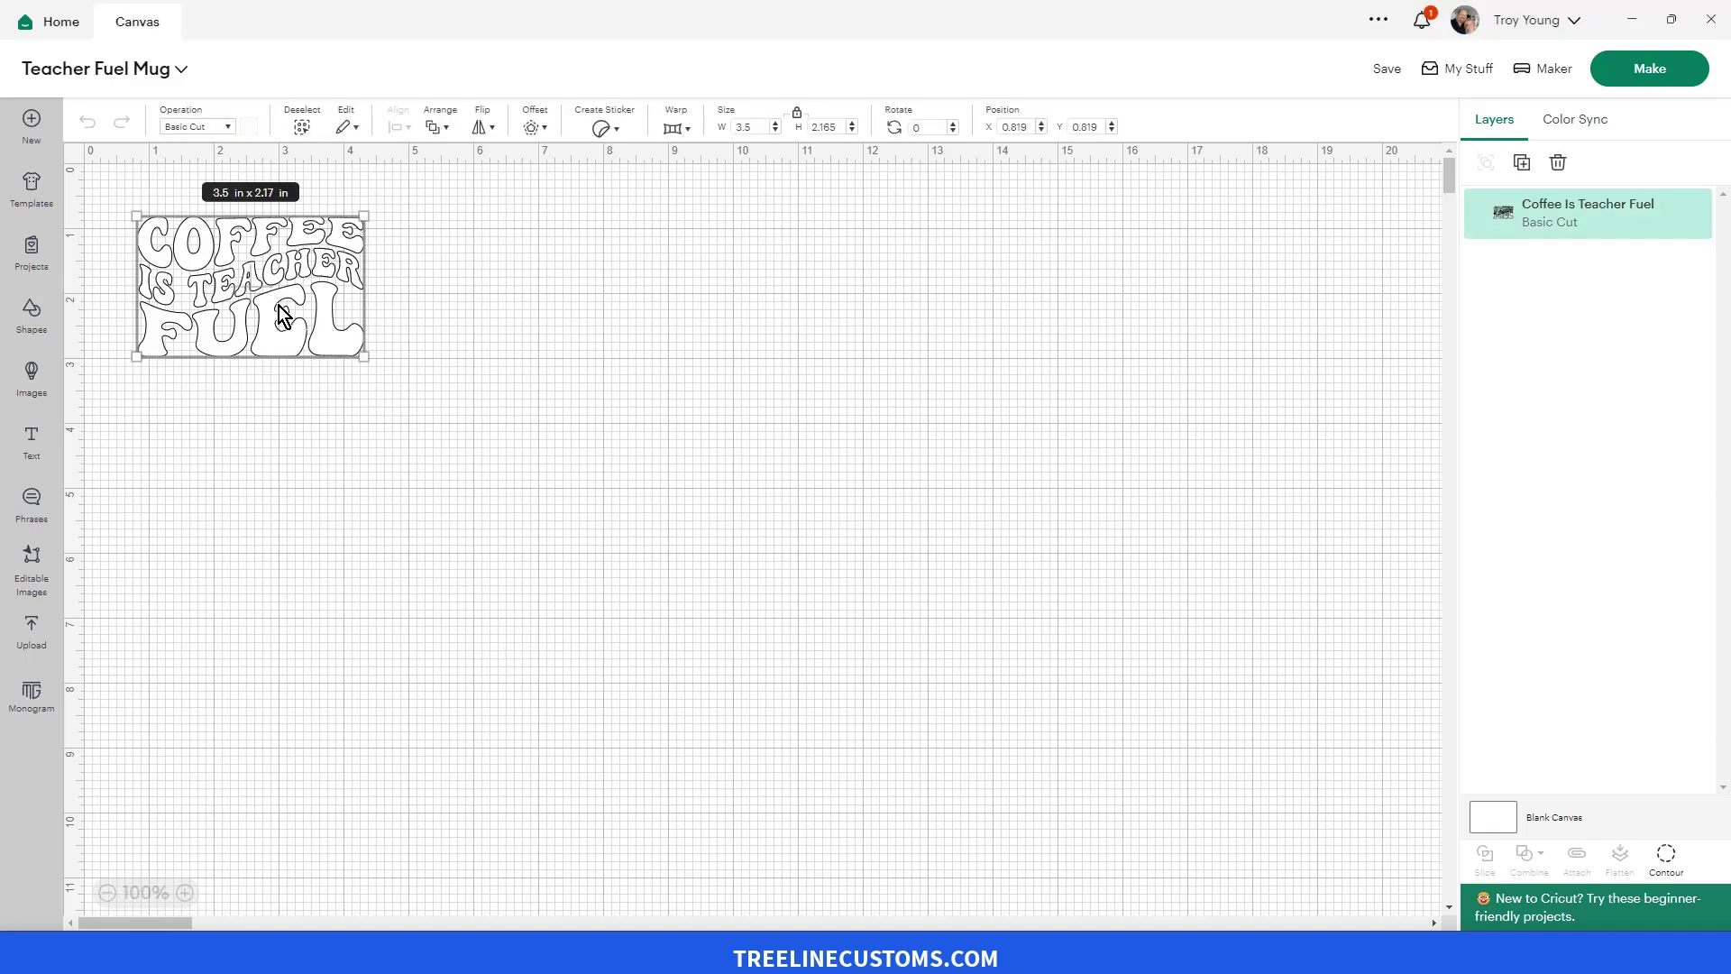
drag(280, 309, 299, 388)
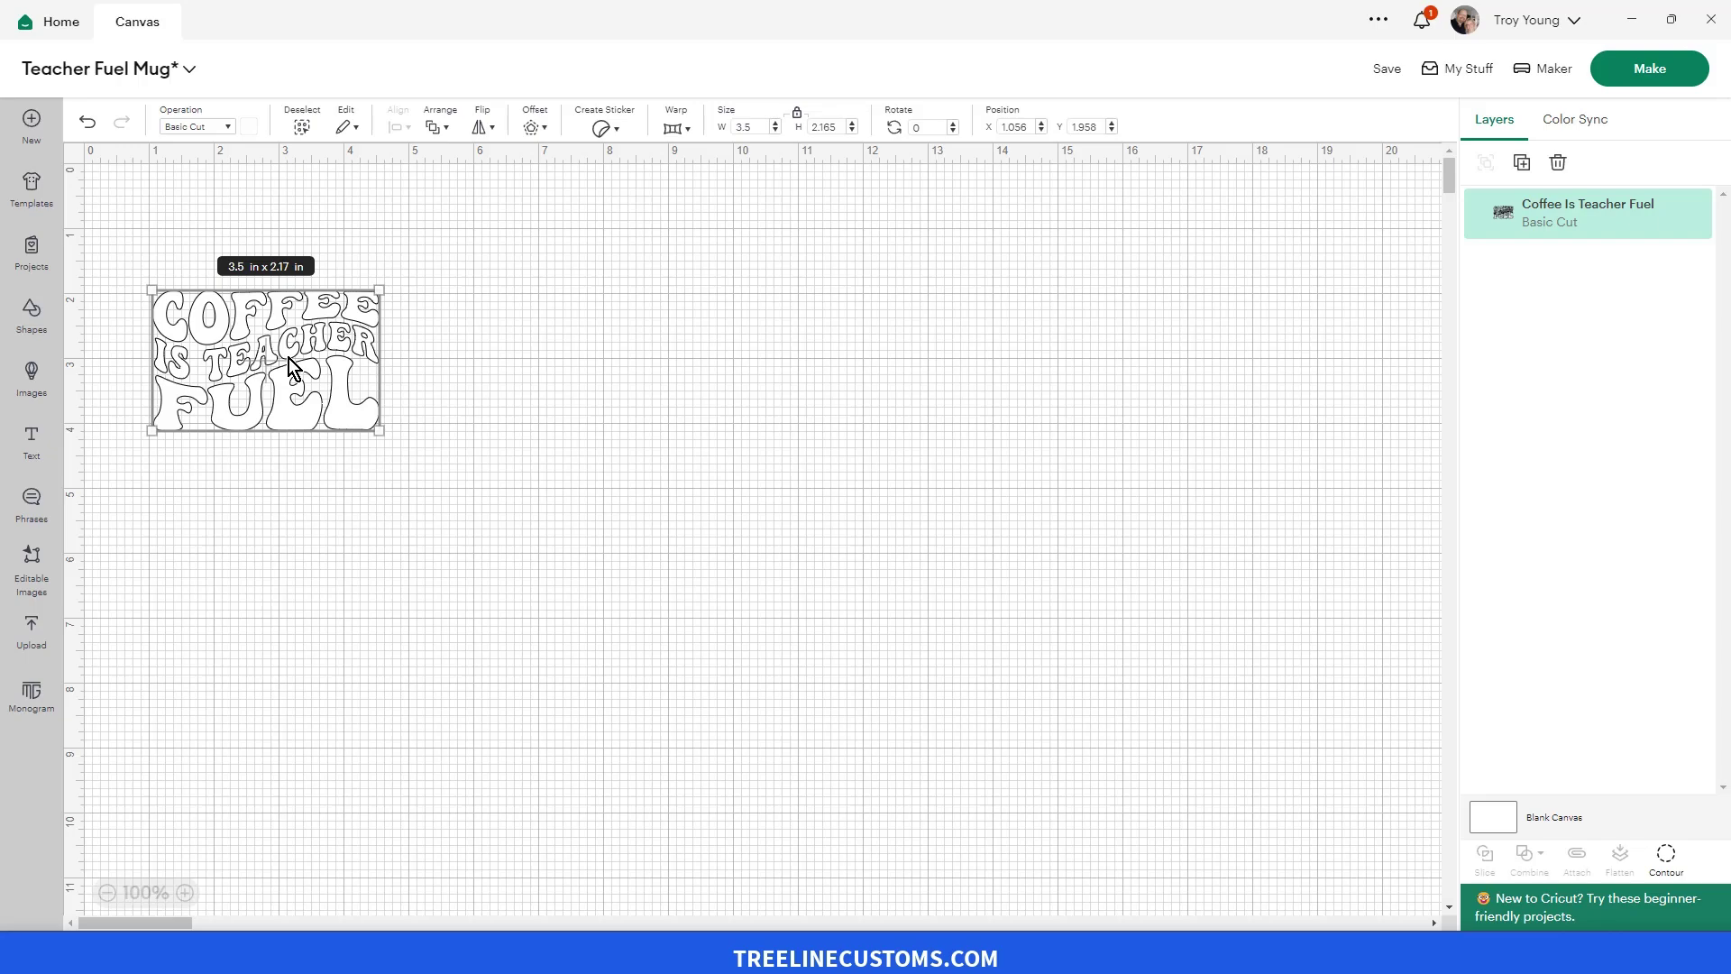
click(254, 129)
click(269, 256)
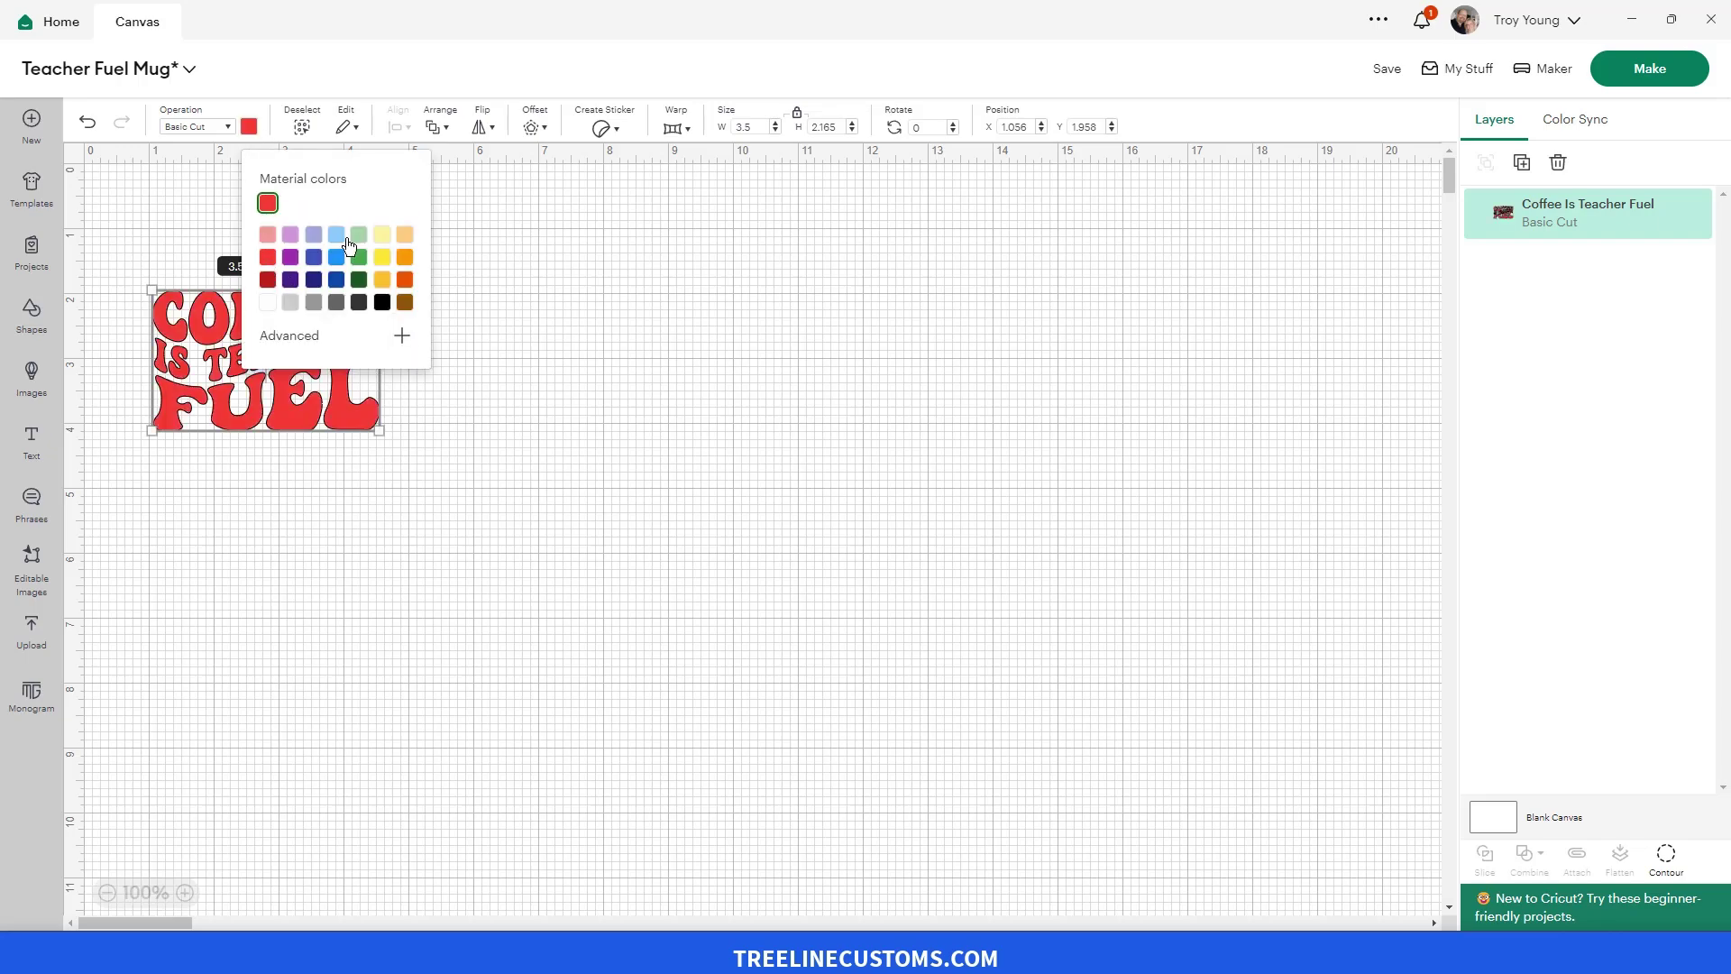
click(313, 422)
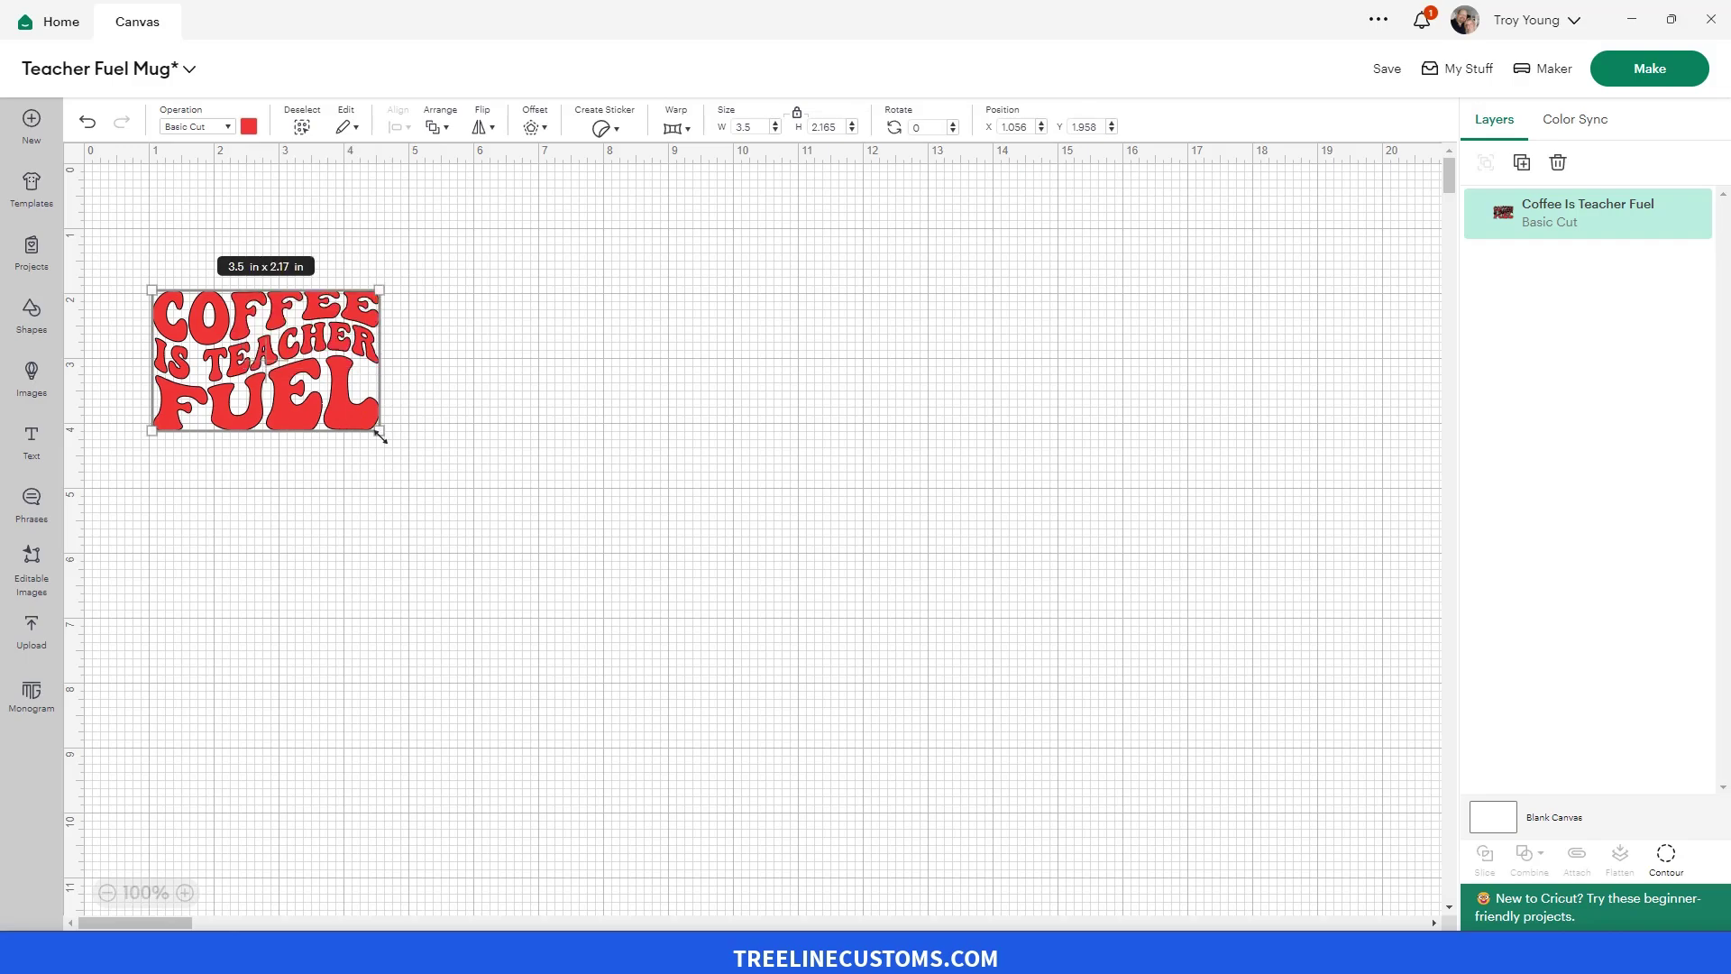
drag(379, 437, 717, 716)
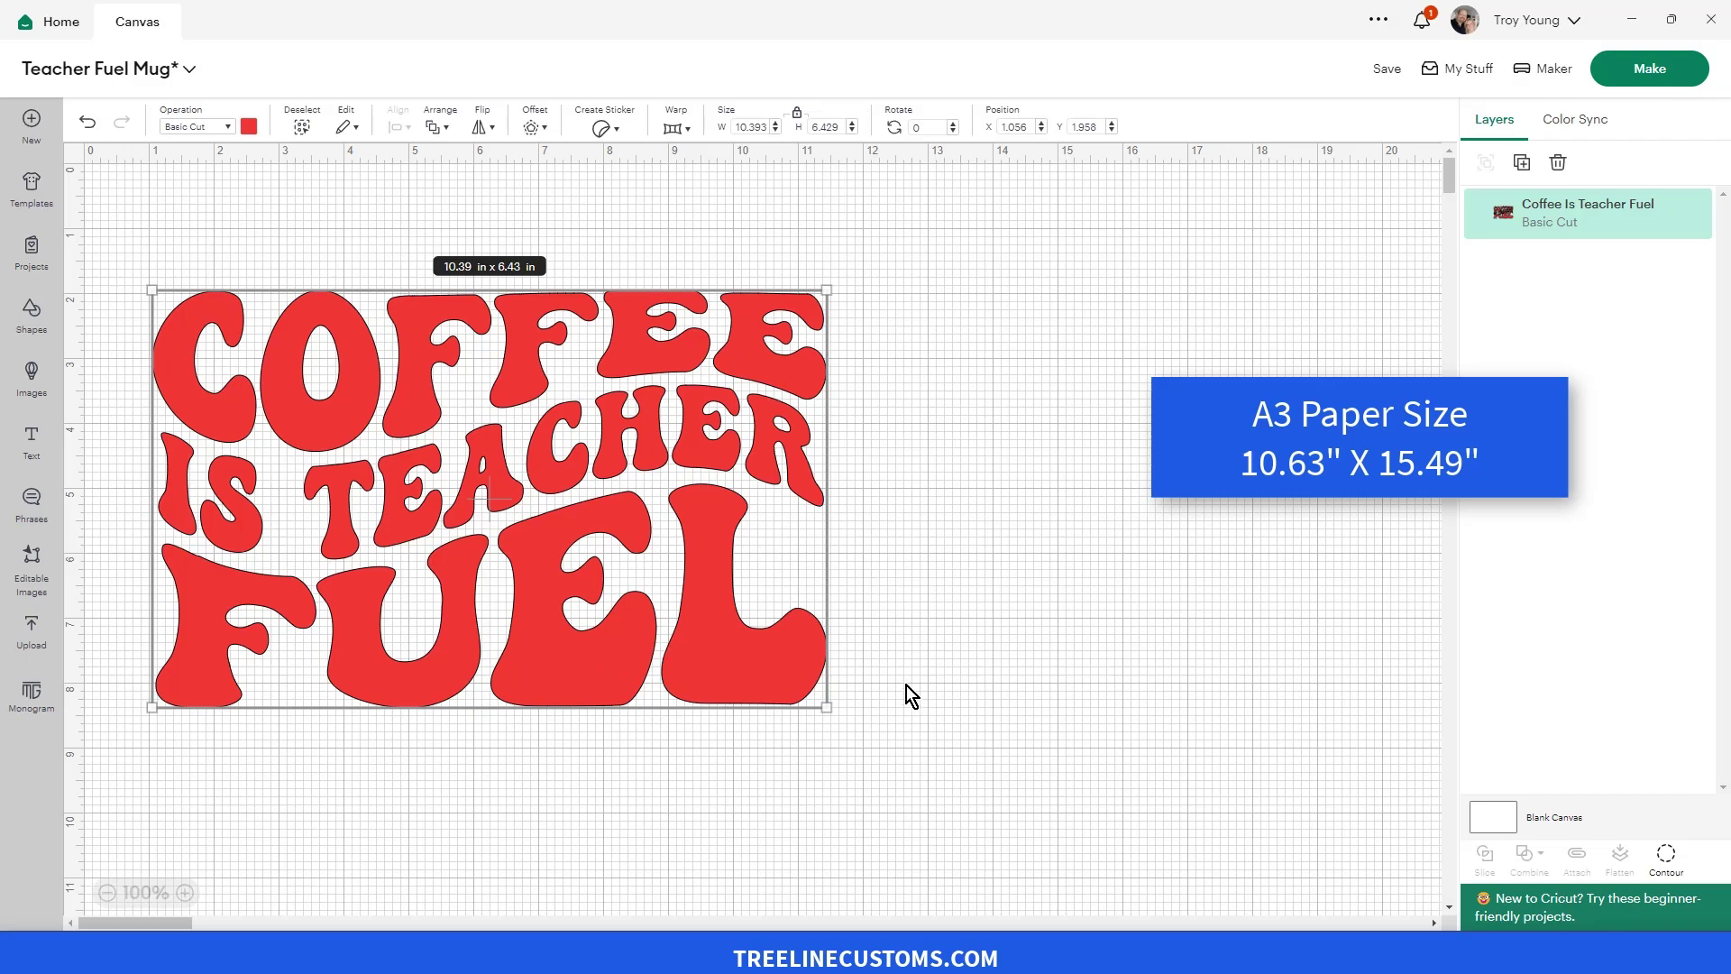
mouse_move(829, 707)
mouse_down()
mouse_move(919, 749)
mouse_move(812, 710)
mouse_up()
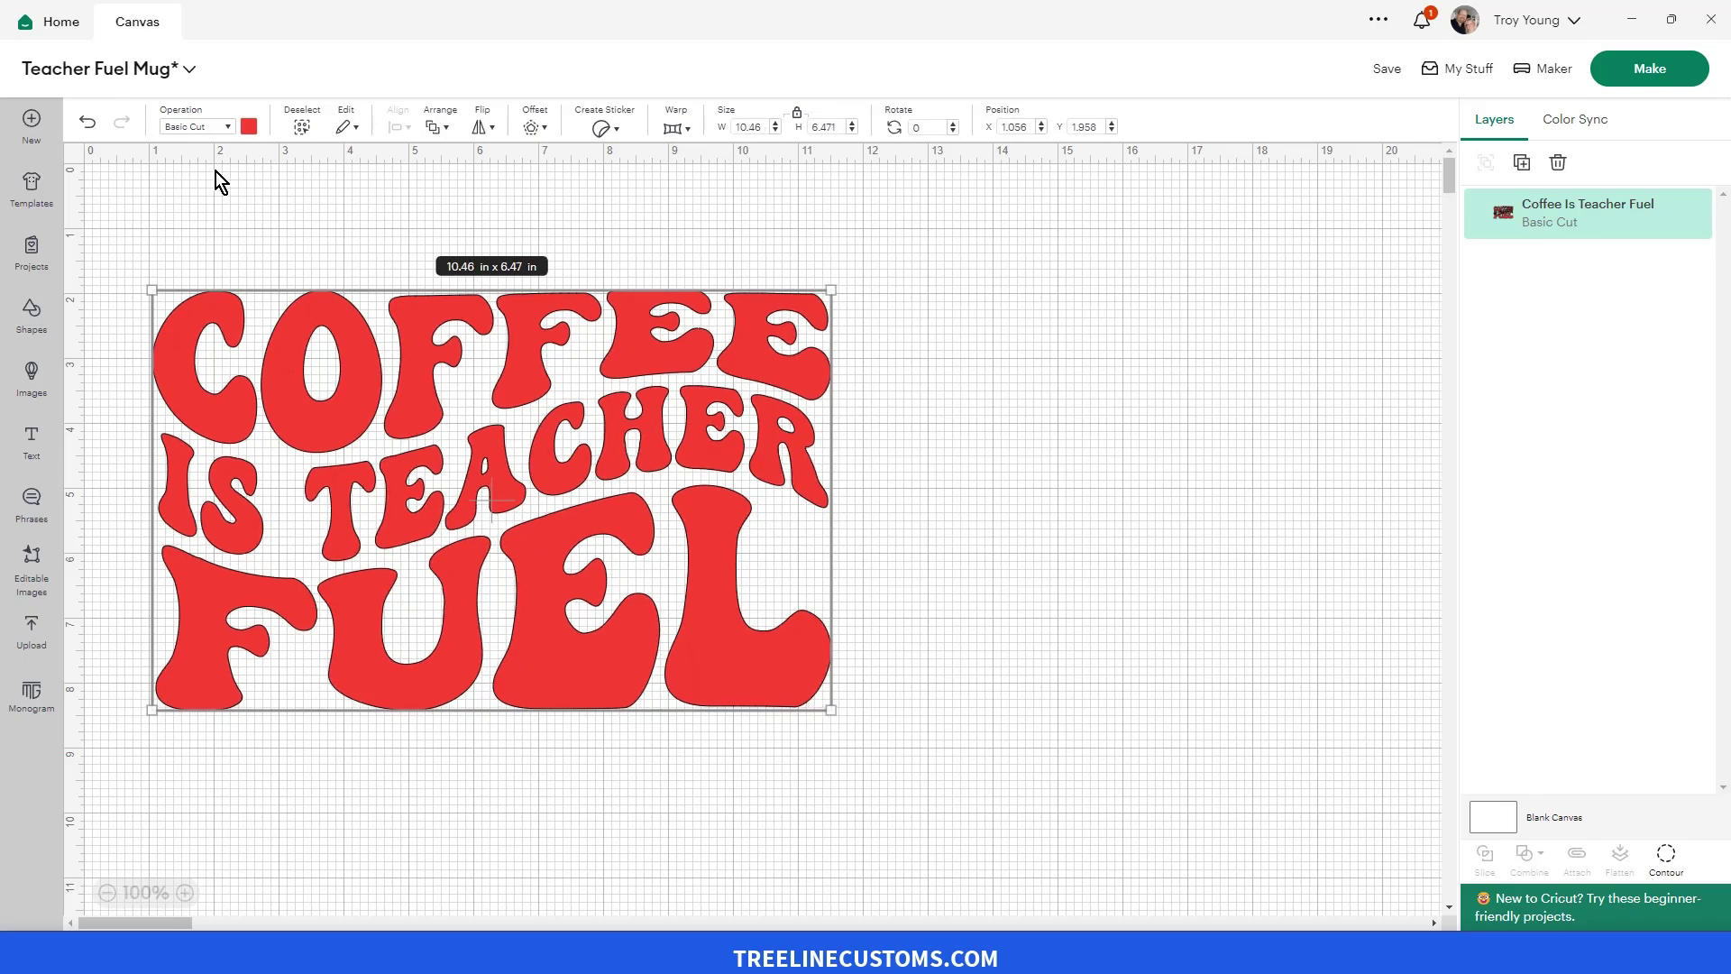
Change the design's operation to Print Then Cut
click(221, 128)
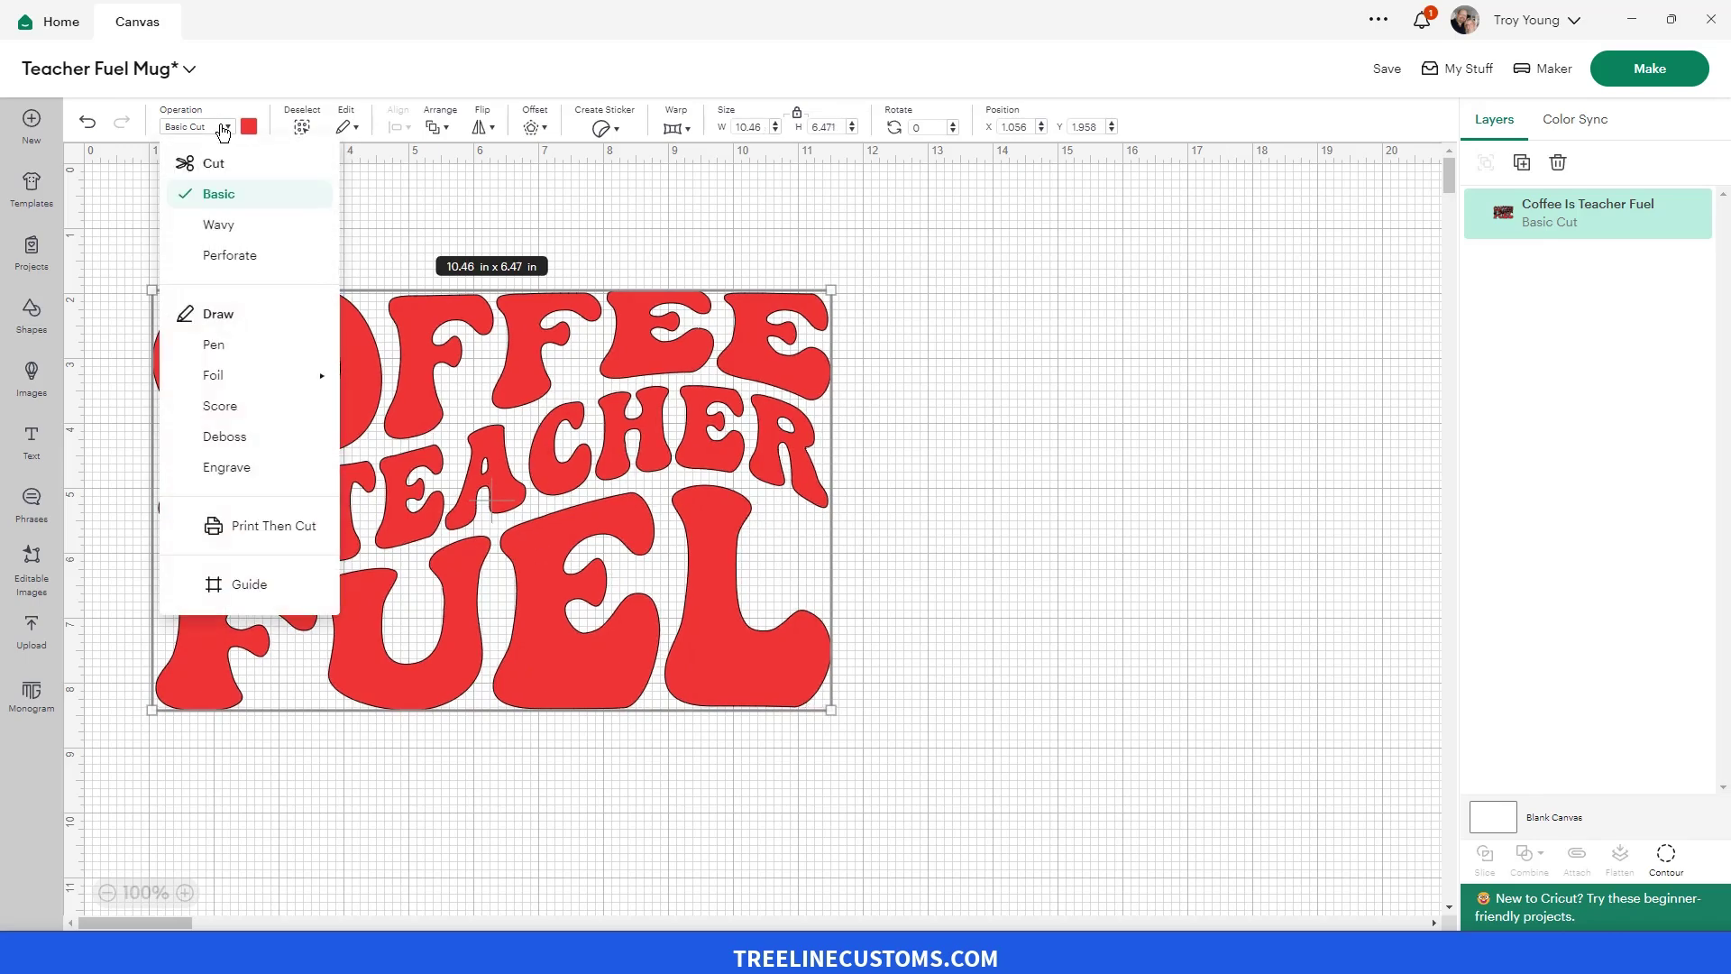
click(259, 536)
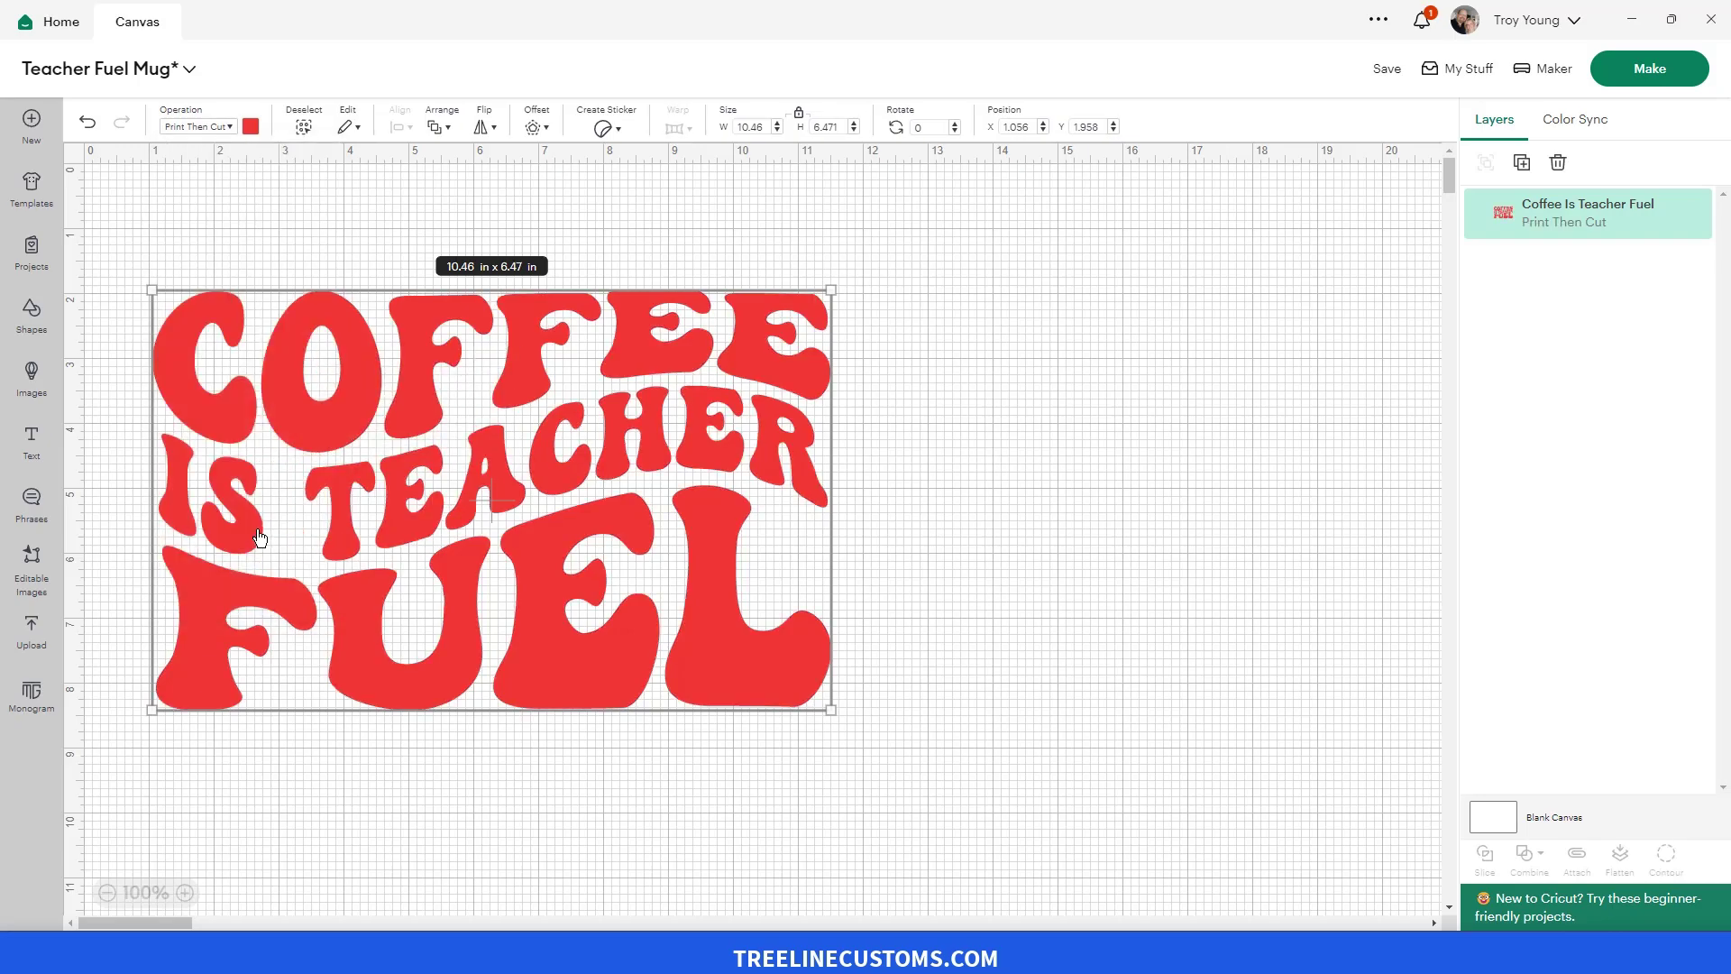
click(689, 228)
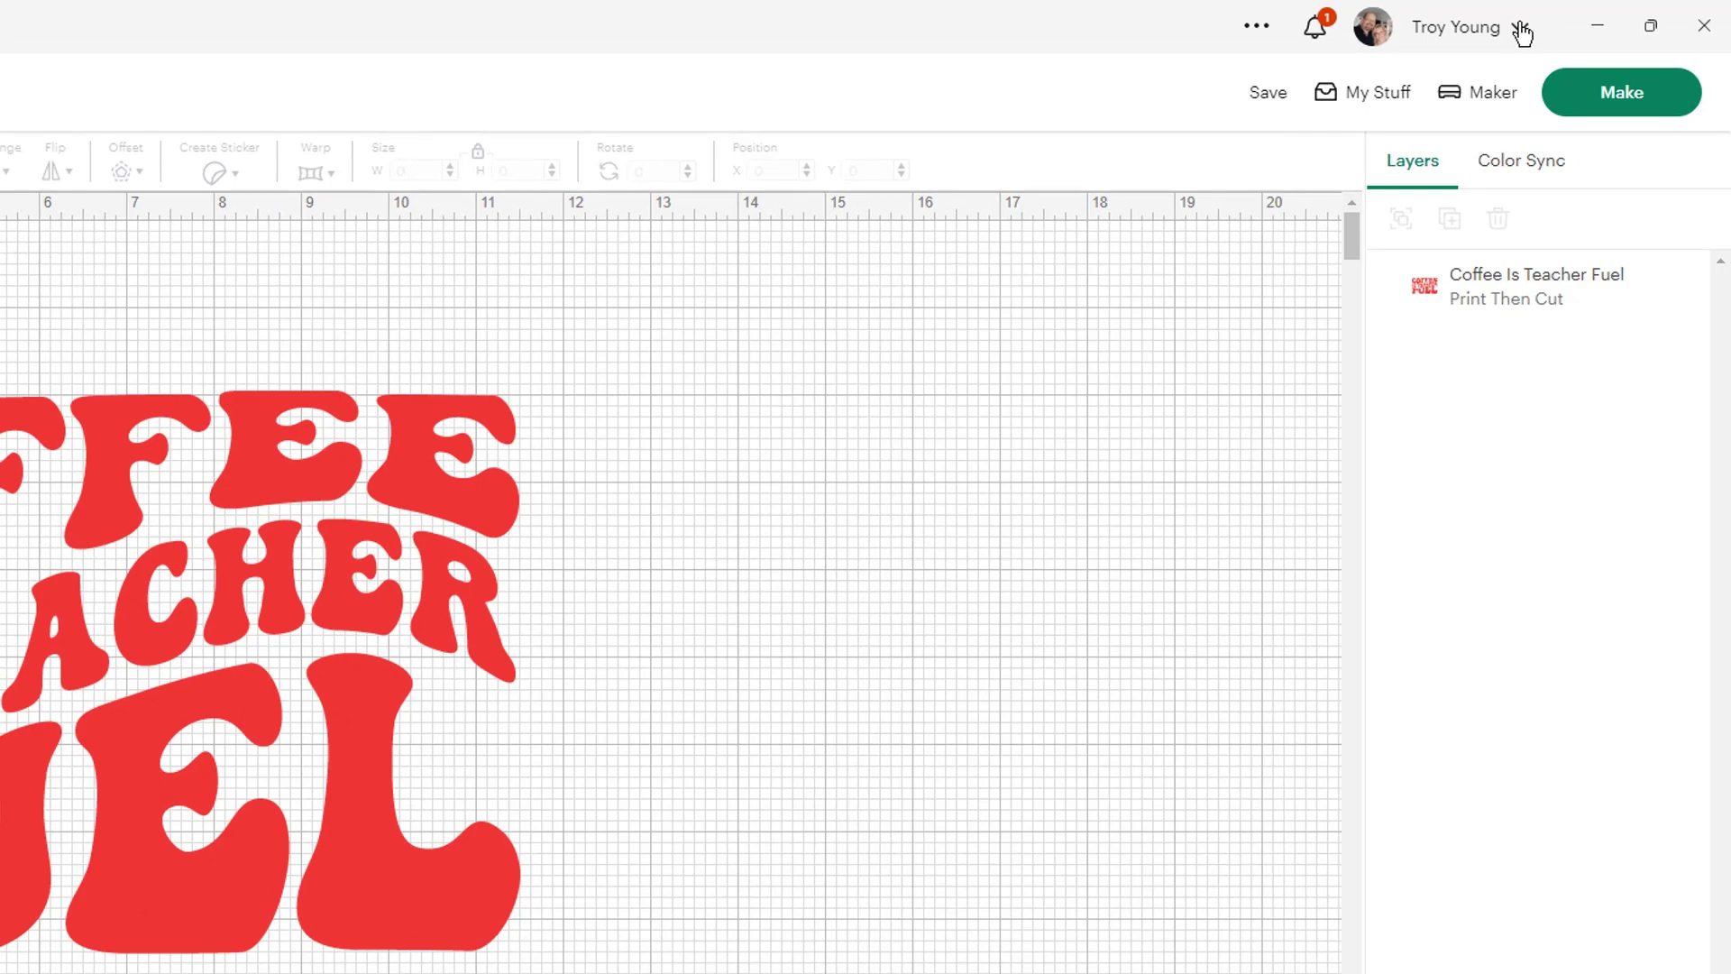
In Settings > Load Type, set the Print Then Cut page size to A3 (11.7 × 16.5 in)
click(1521, 29)
click(1487, 297)
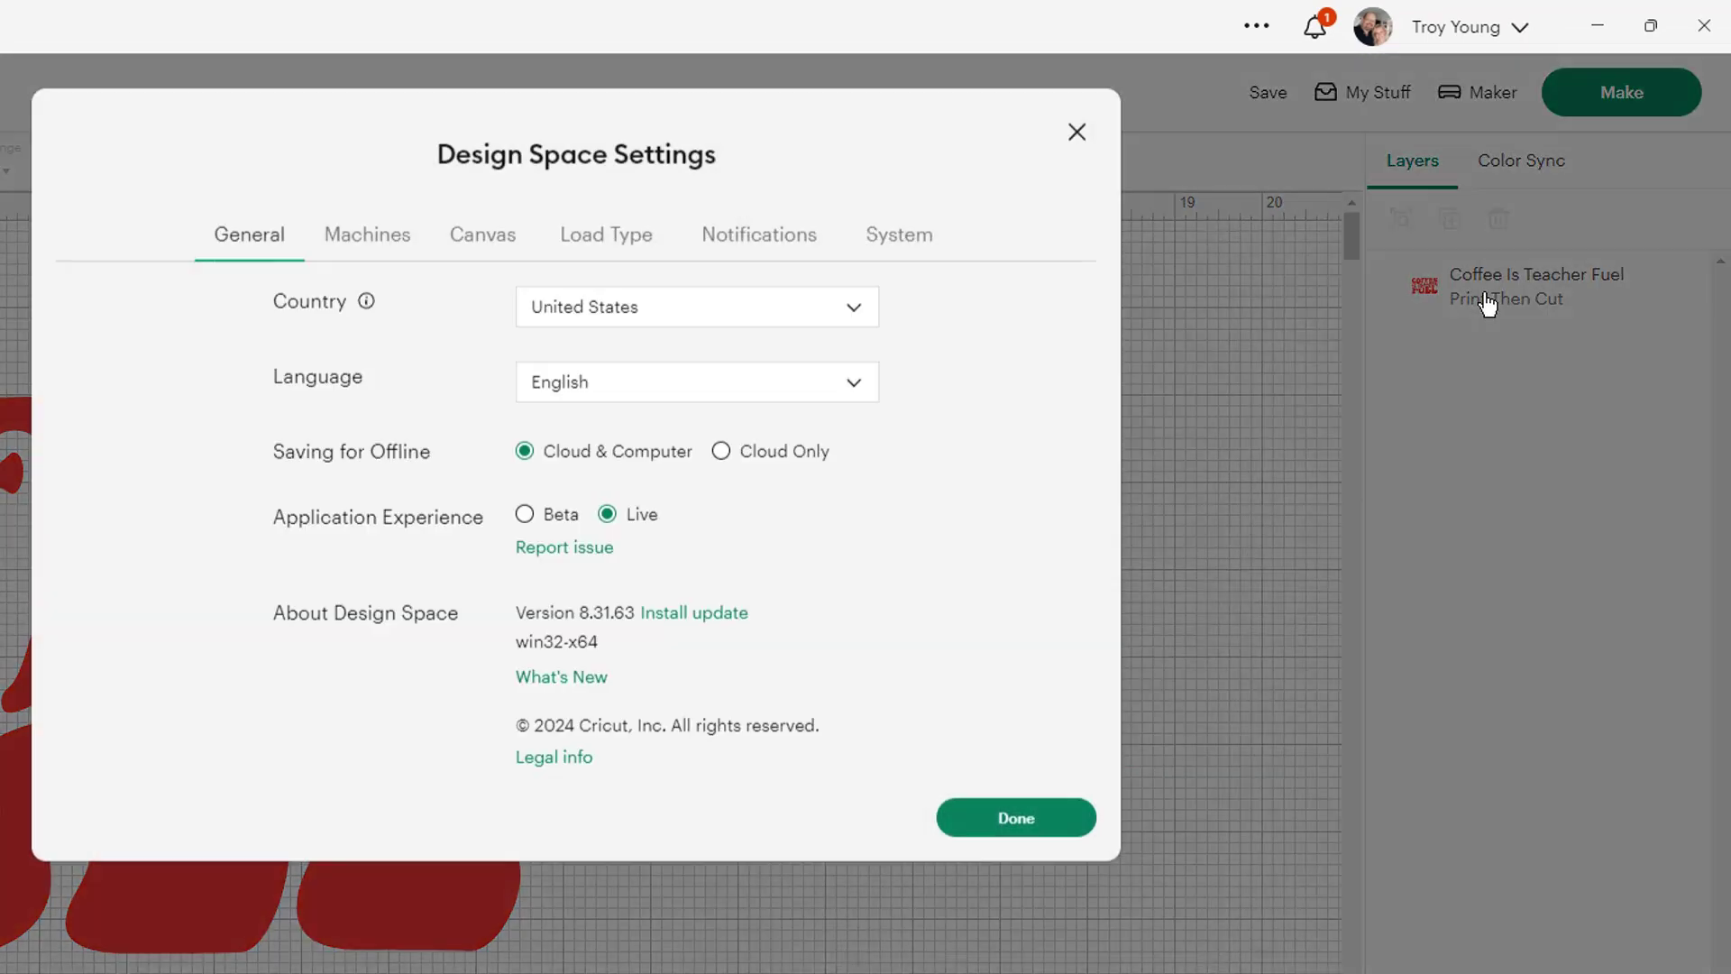
click(621, 245)
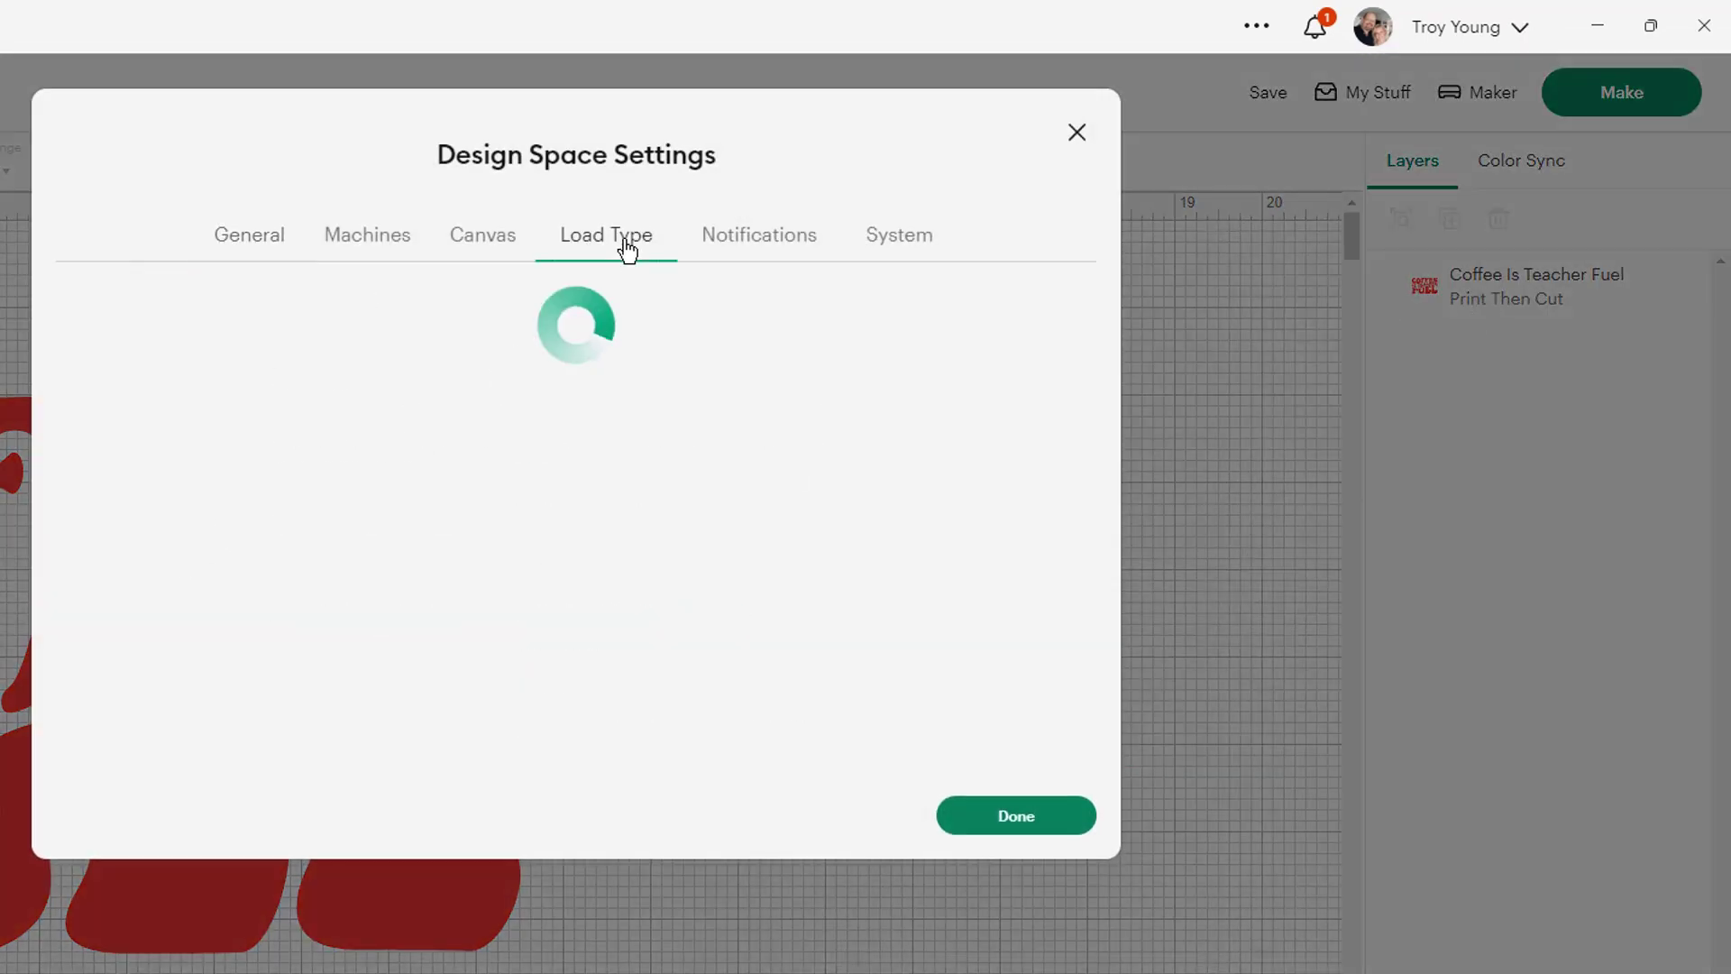
click(651, 477)
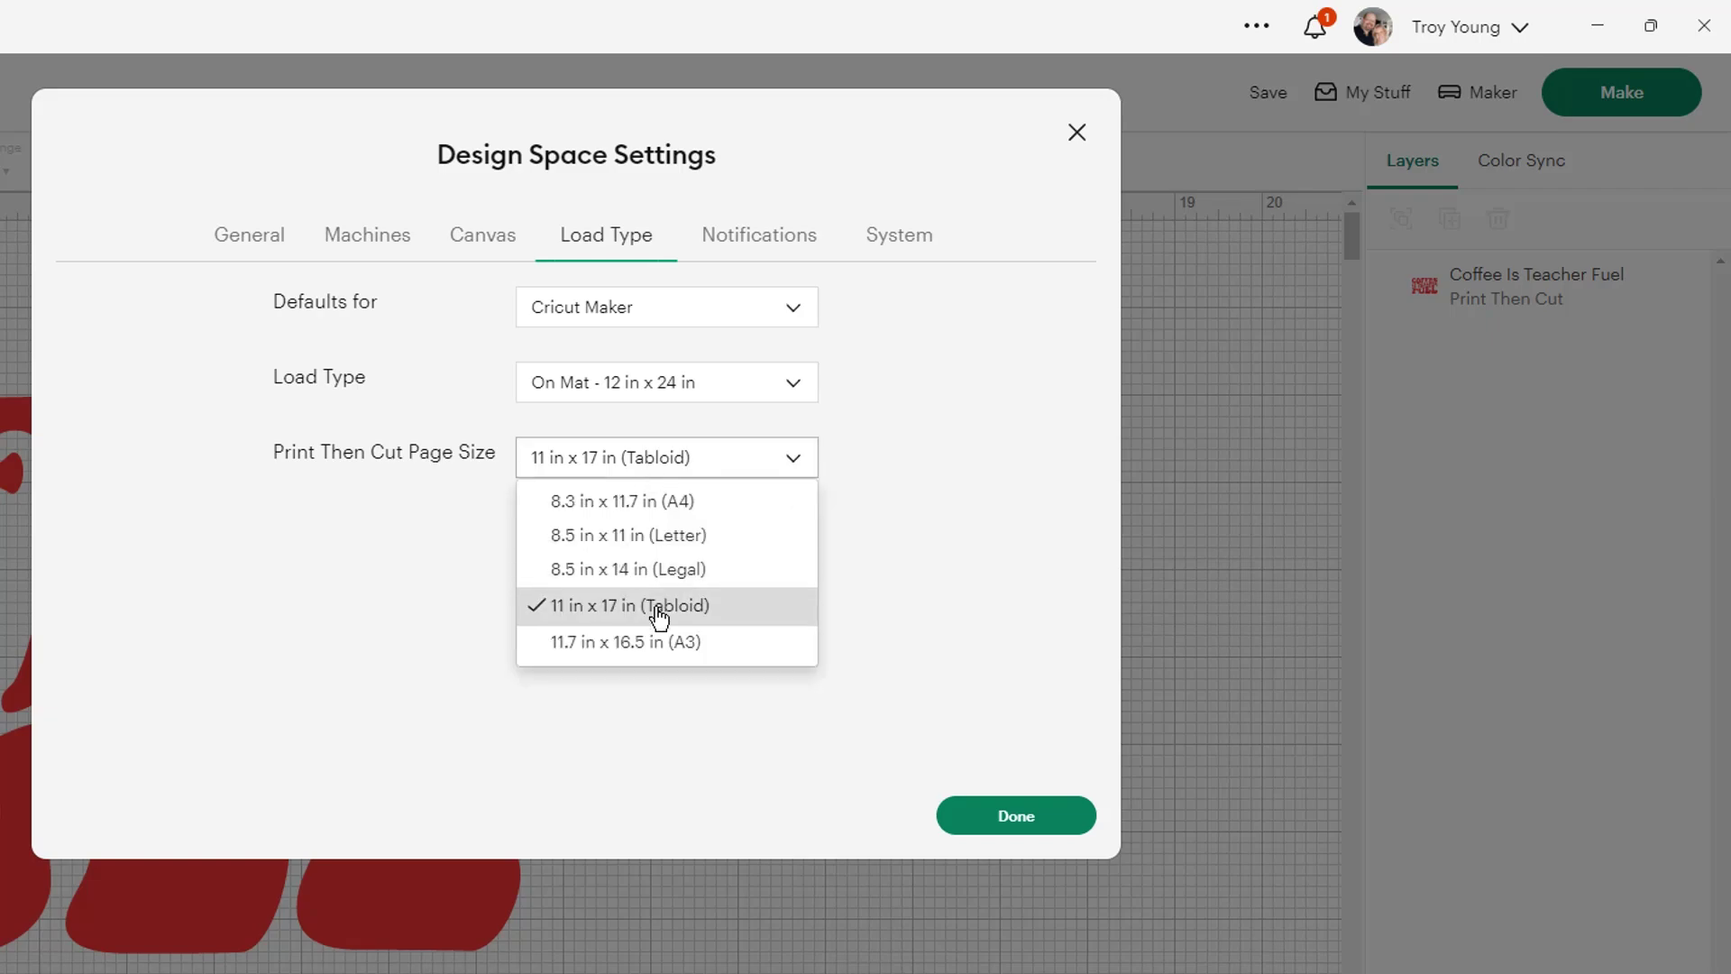
click(656, 644)
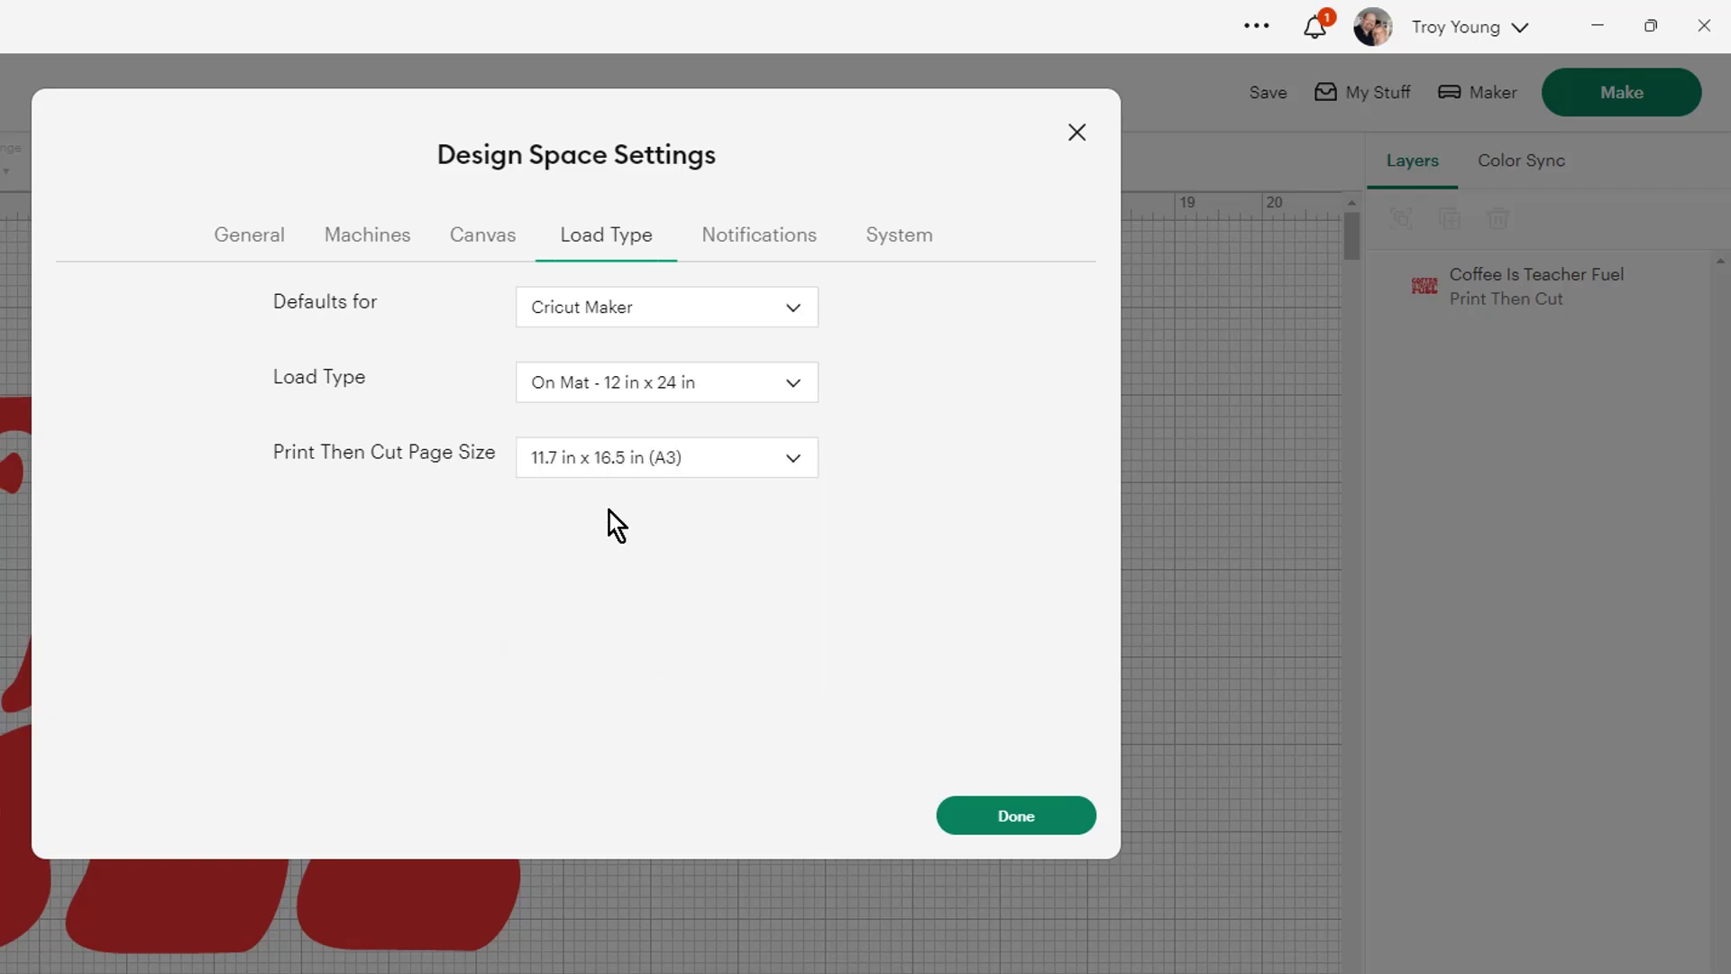
click(672, 471)
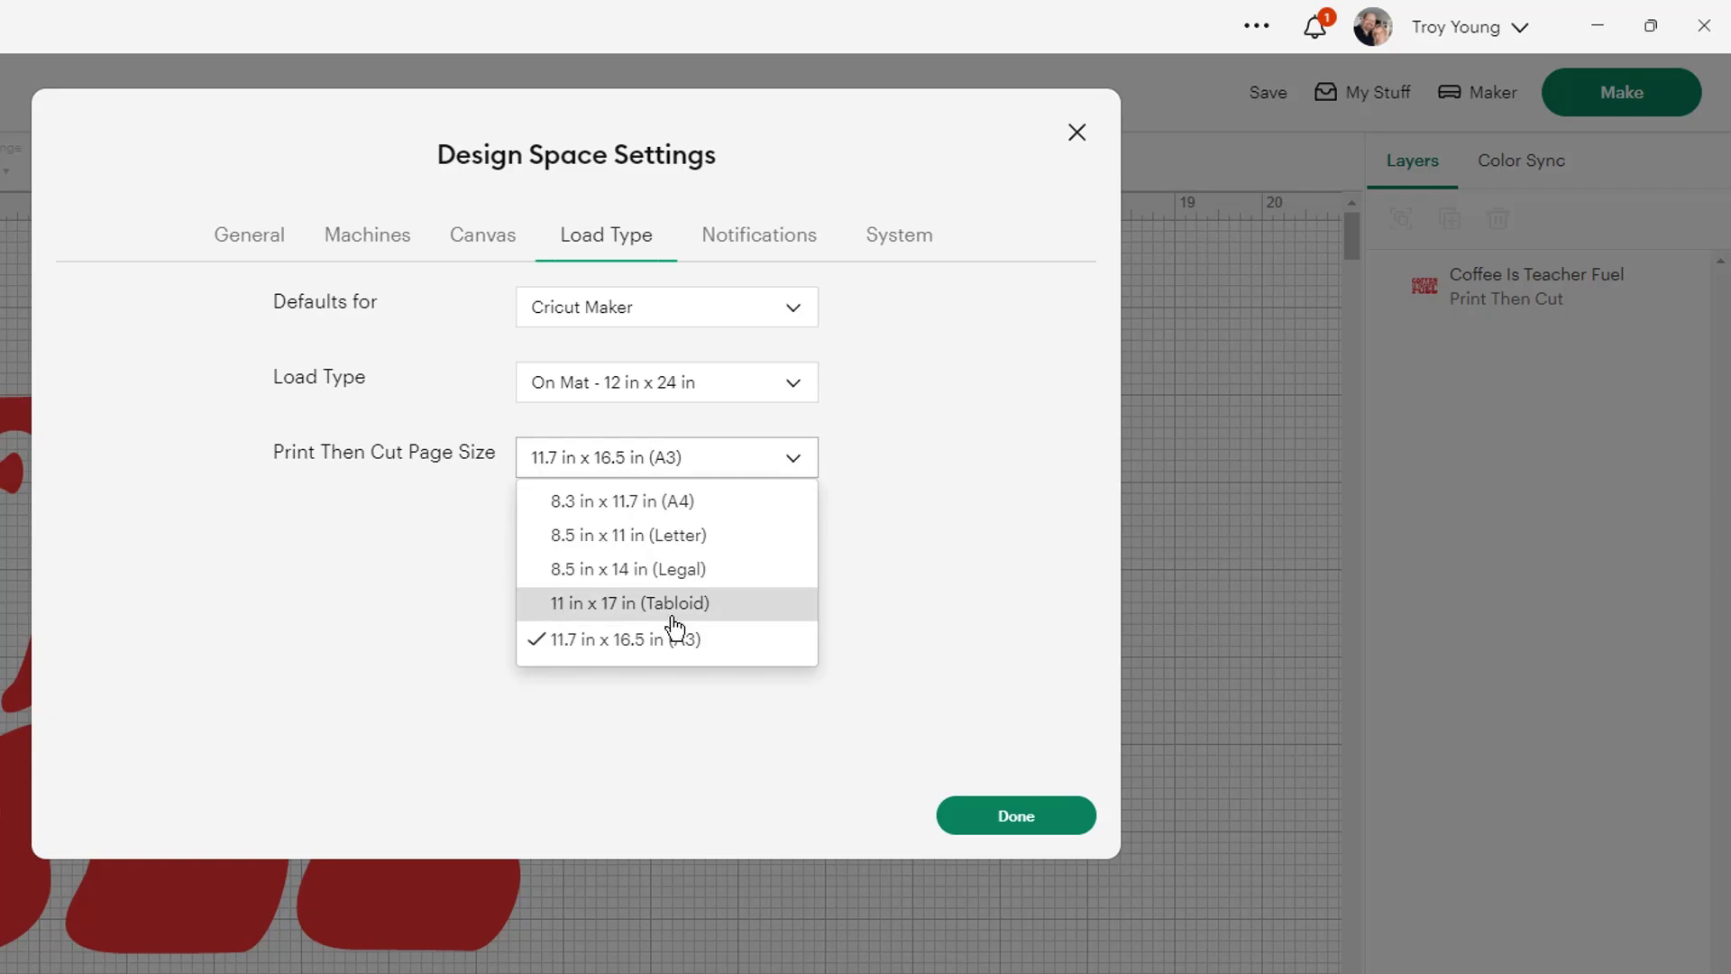
click(285, 622)
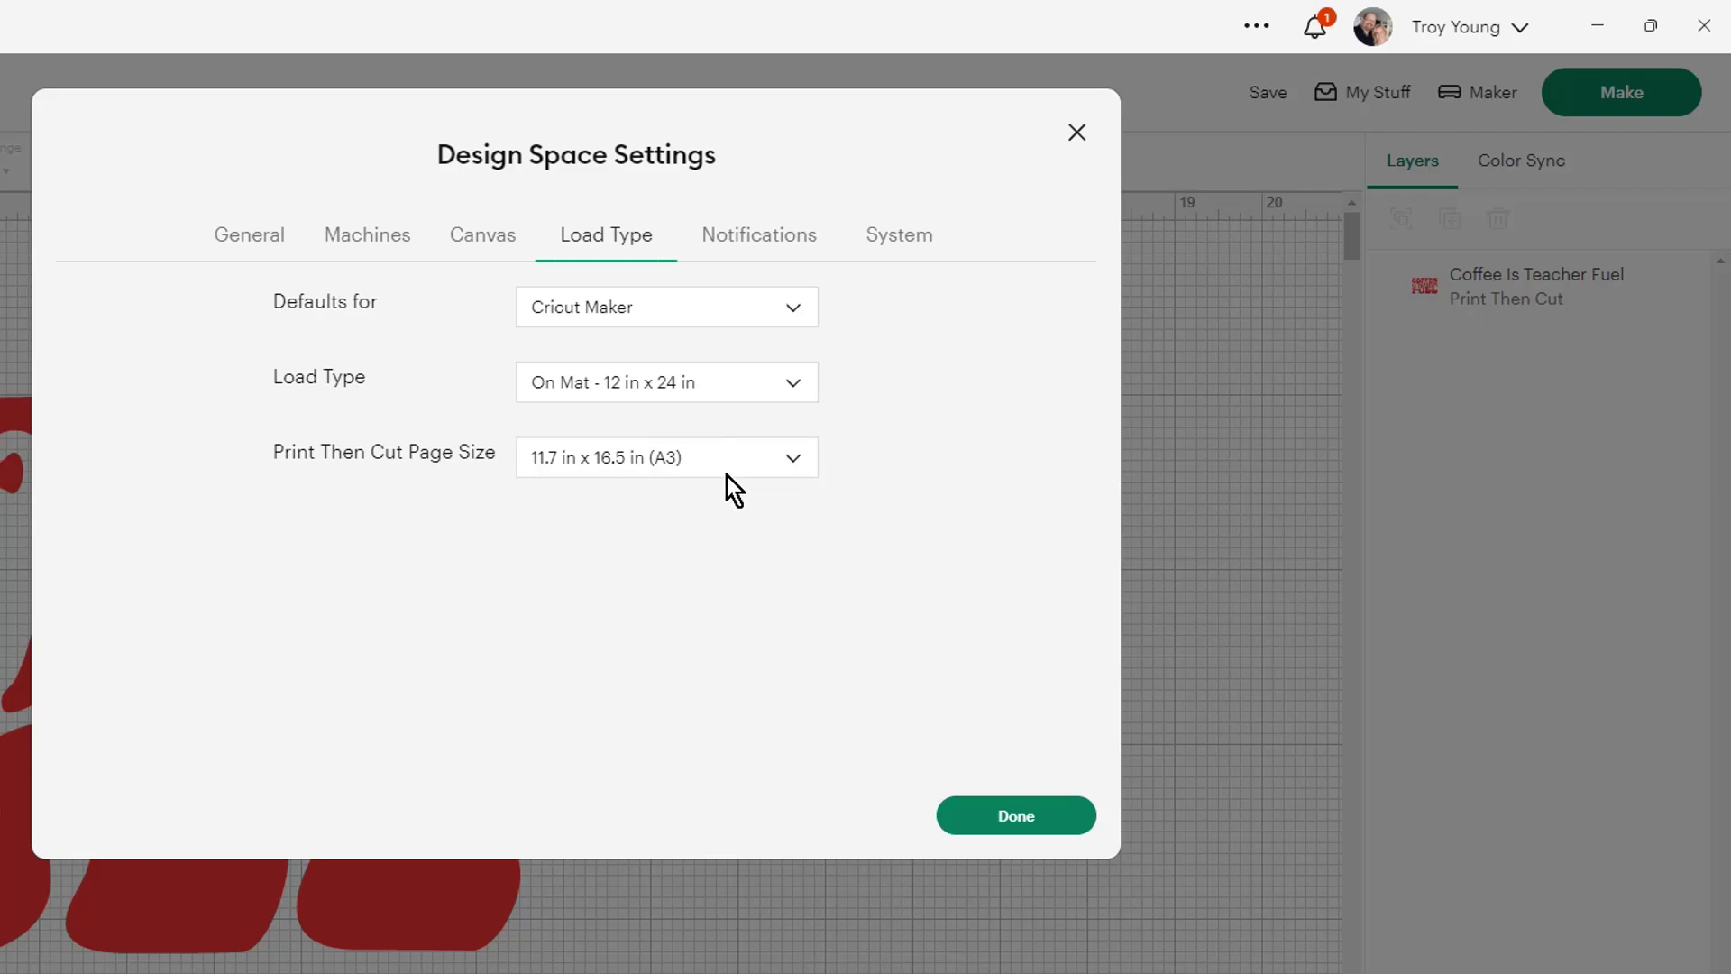
click(1016, 815)
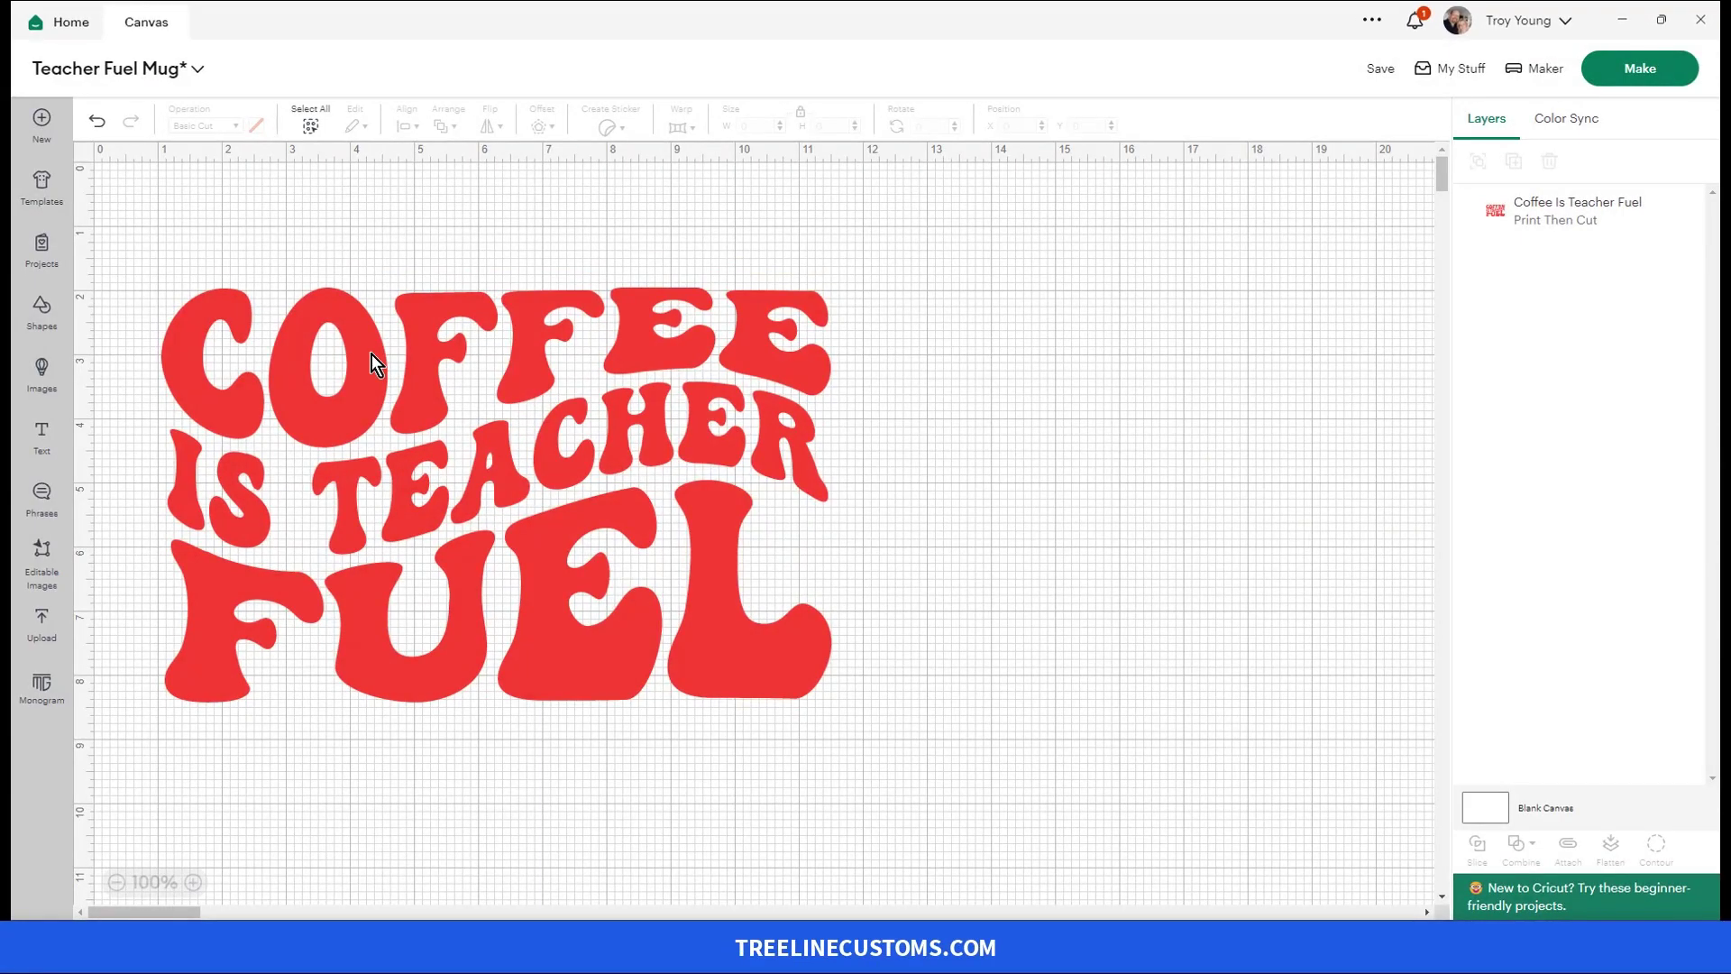
click(372, 354)
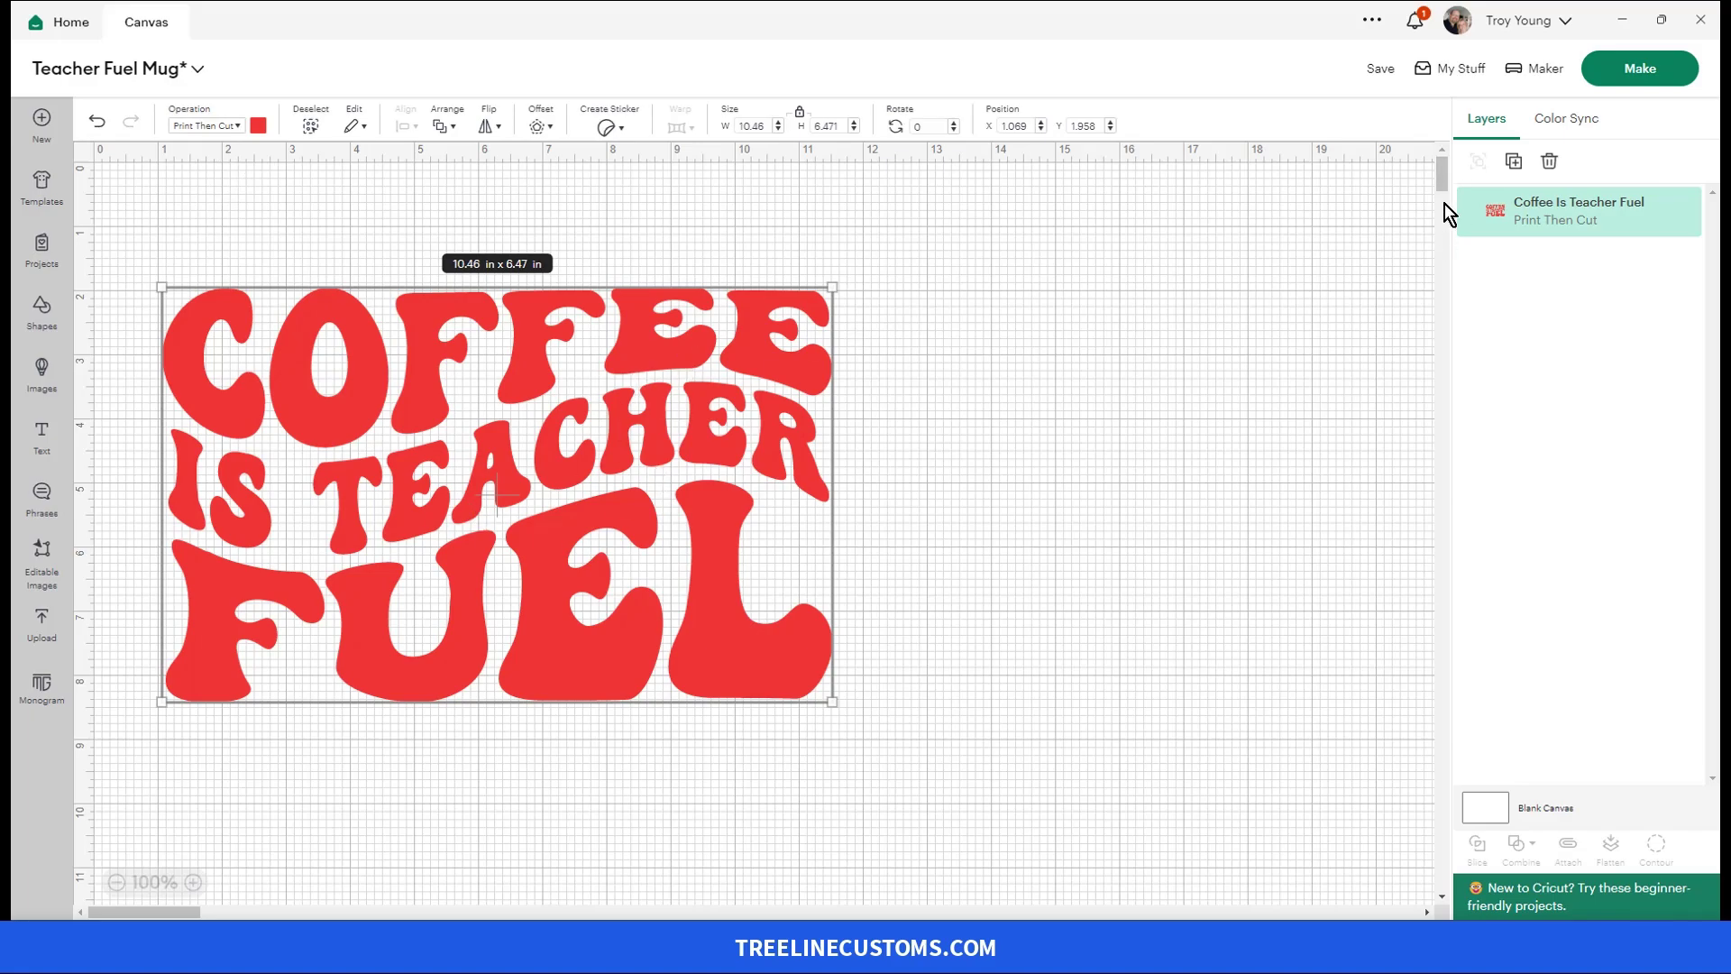
Go to Make without saving, review the A3 mat preview, and continue
click(1637, 73)
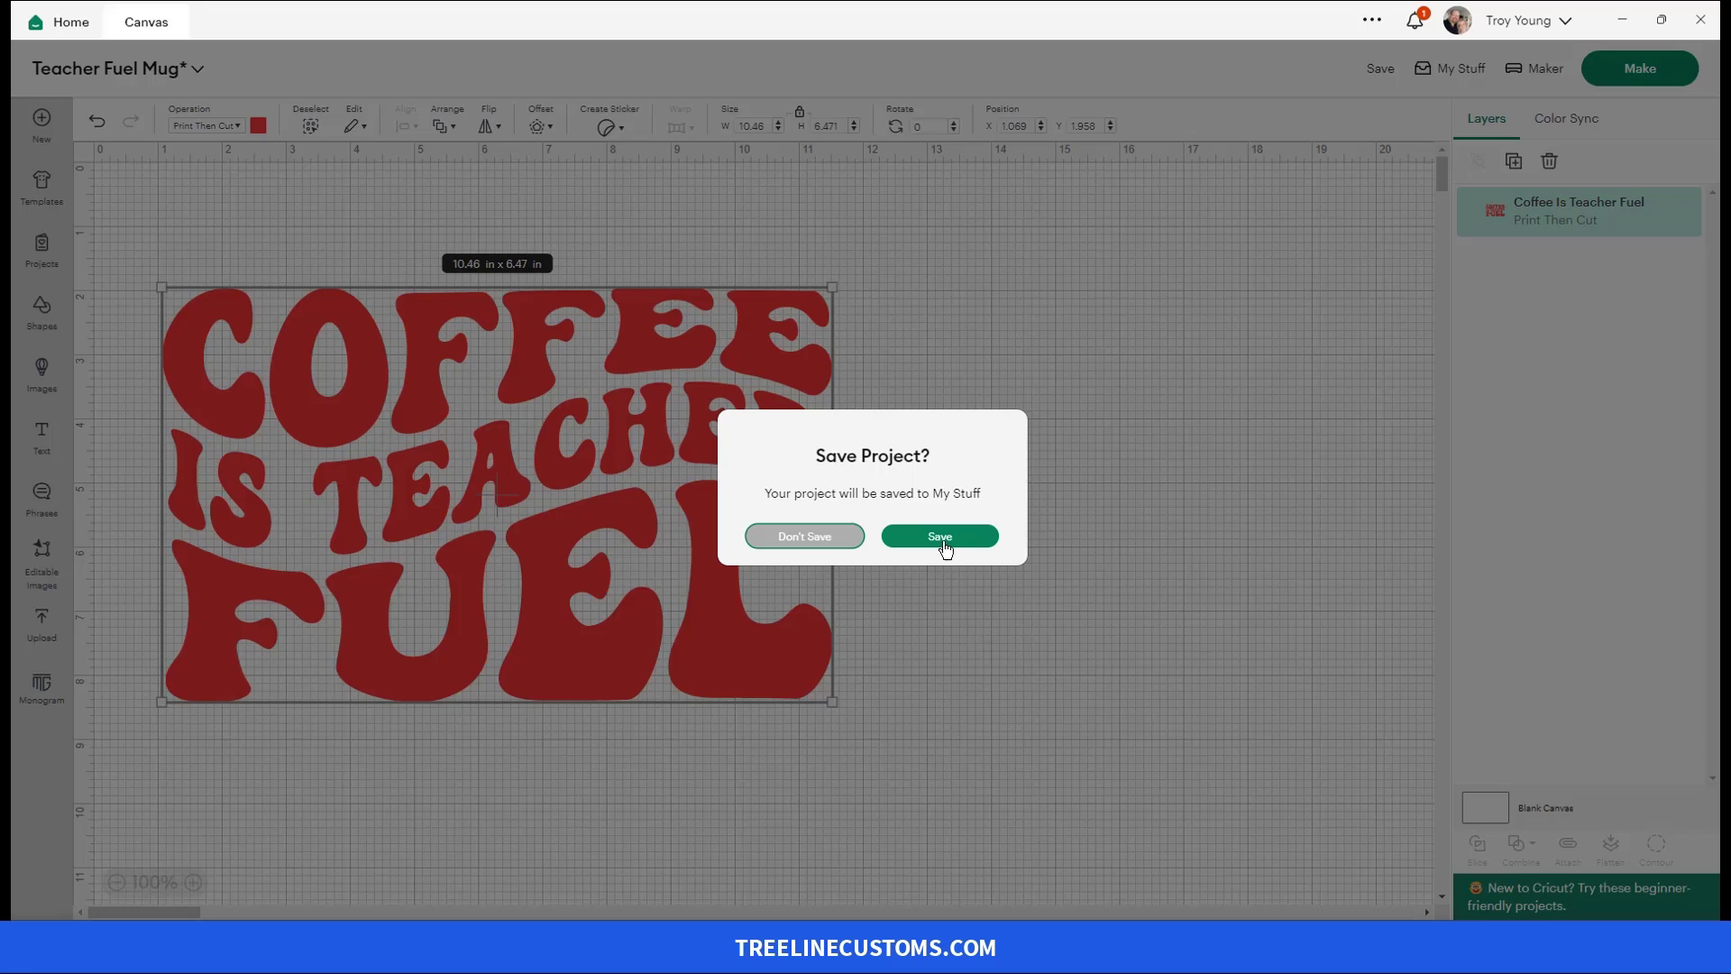
click(835, 539)
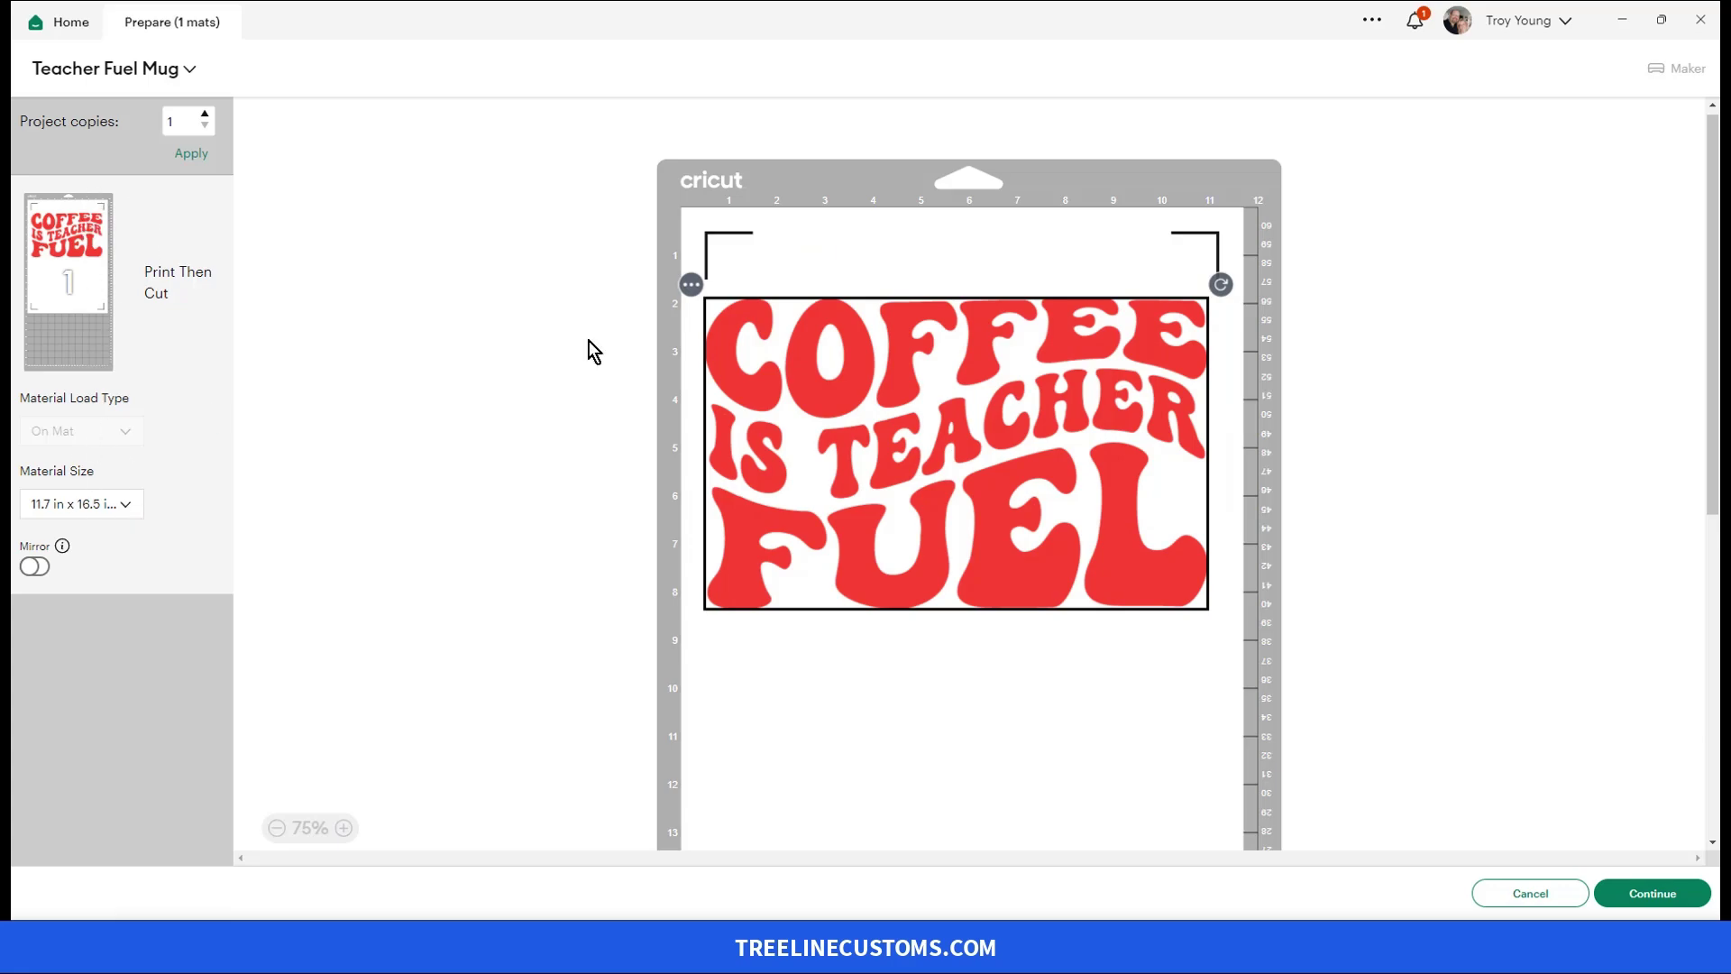
scroll(1048, 576, down, 5)
scroll(1048, 576, up, 5)
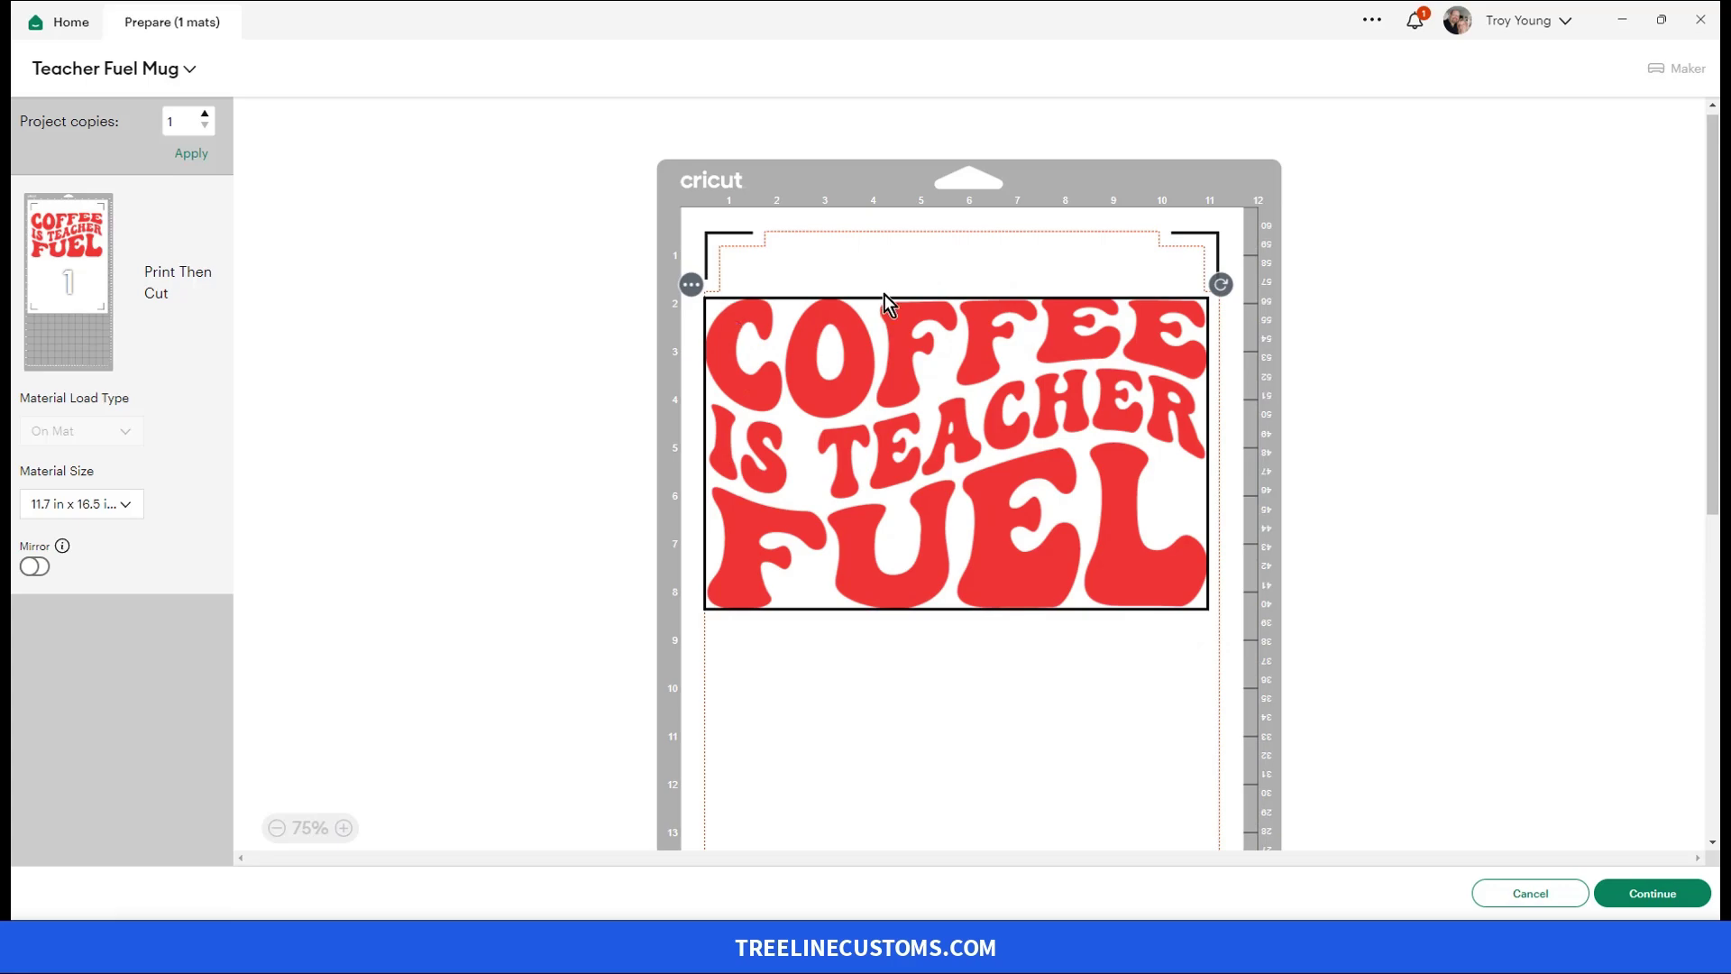
click(1531, 641)
click(1037, 528)
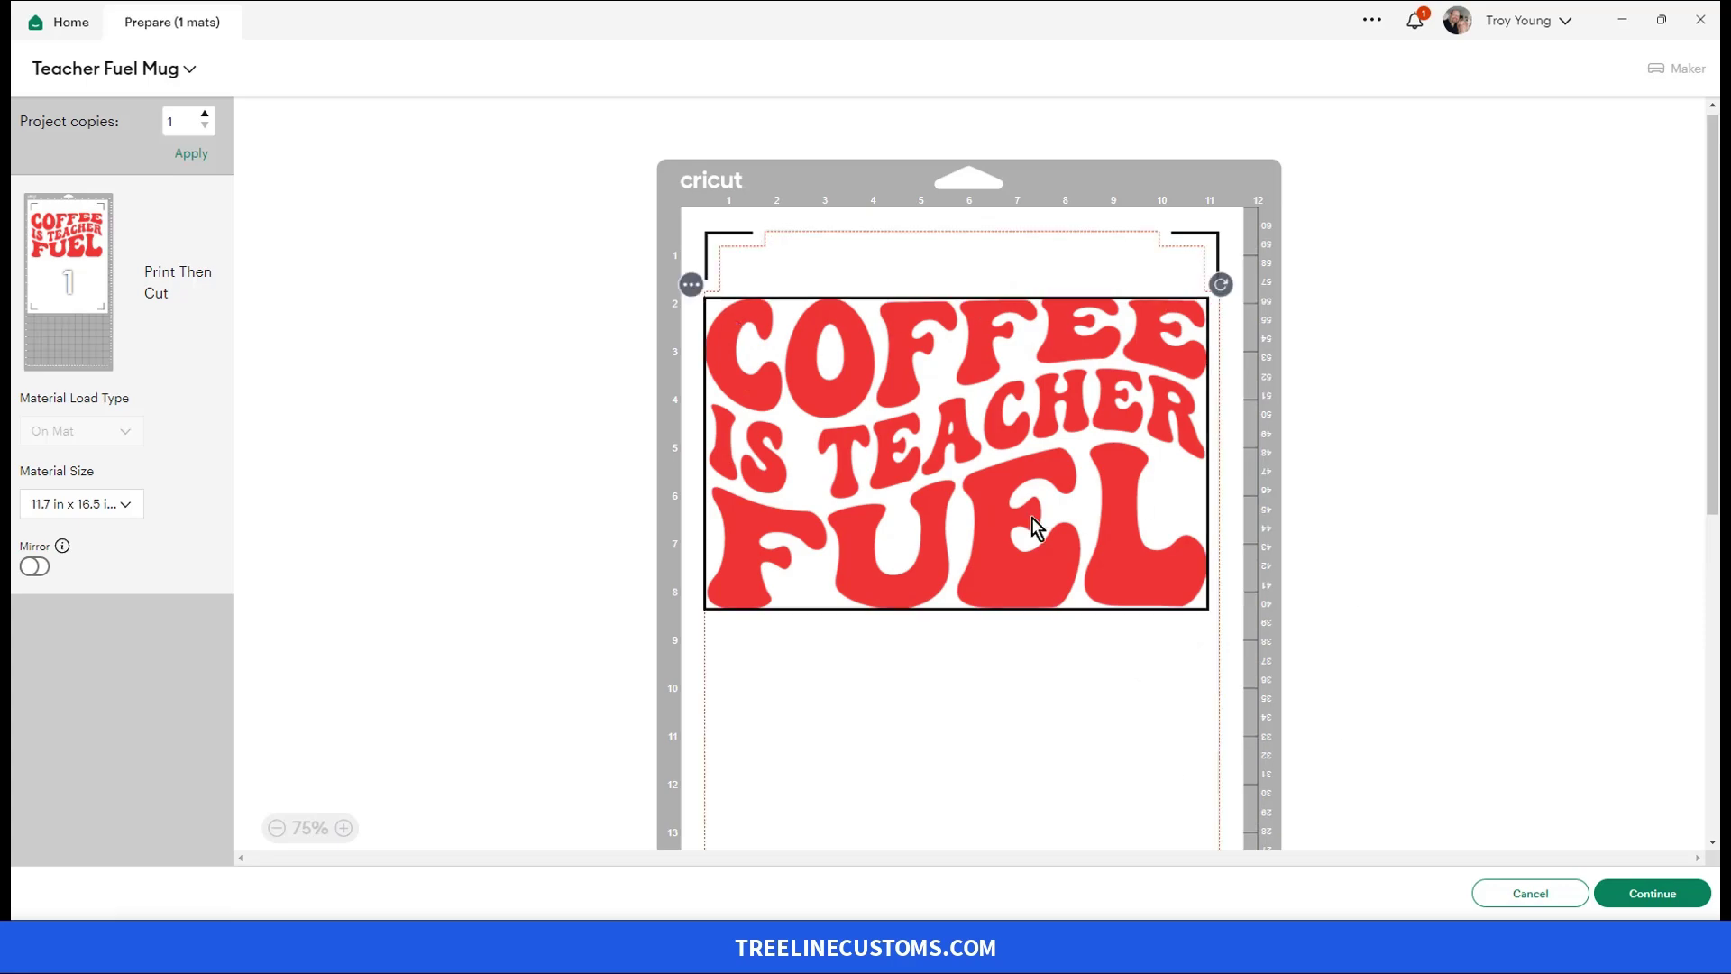
click(1291, 501)
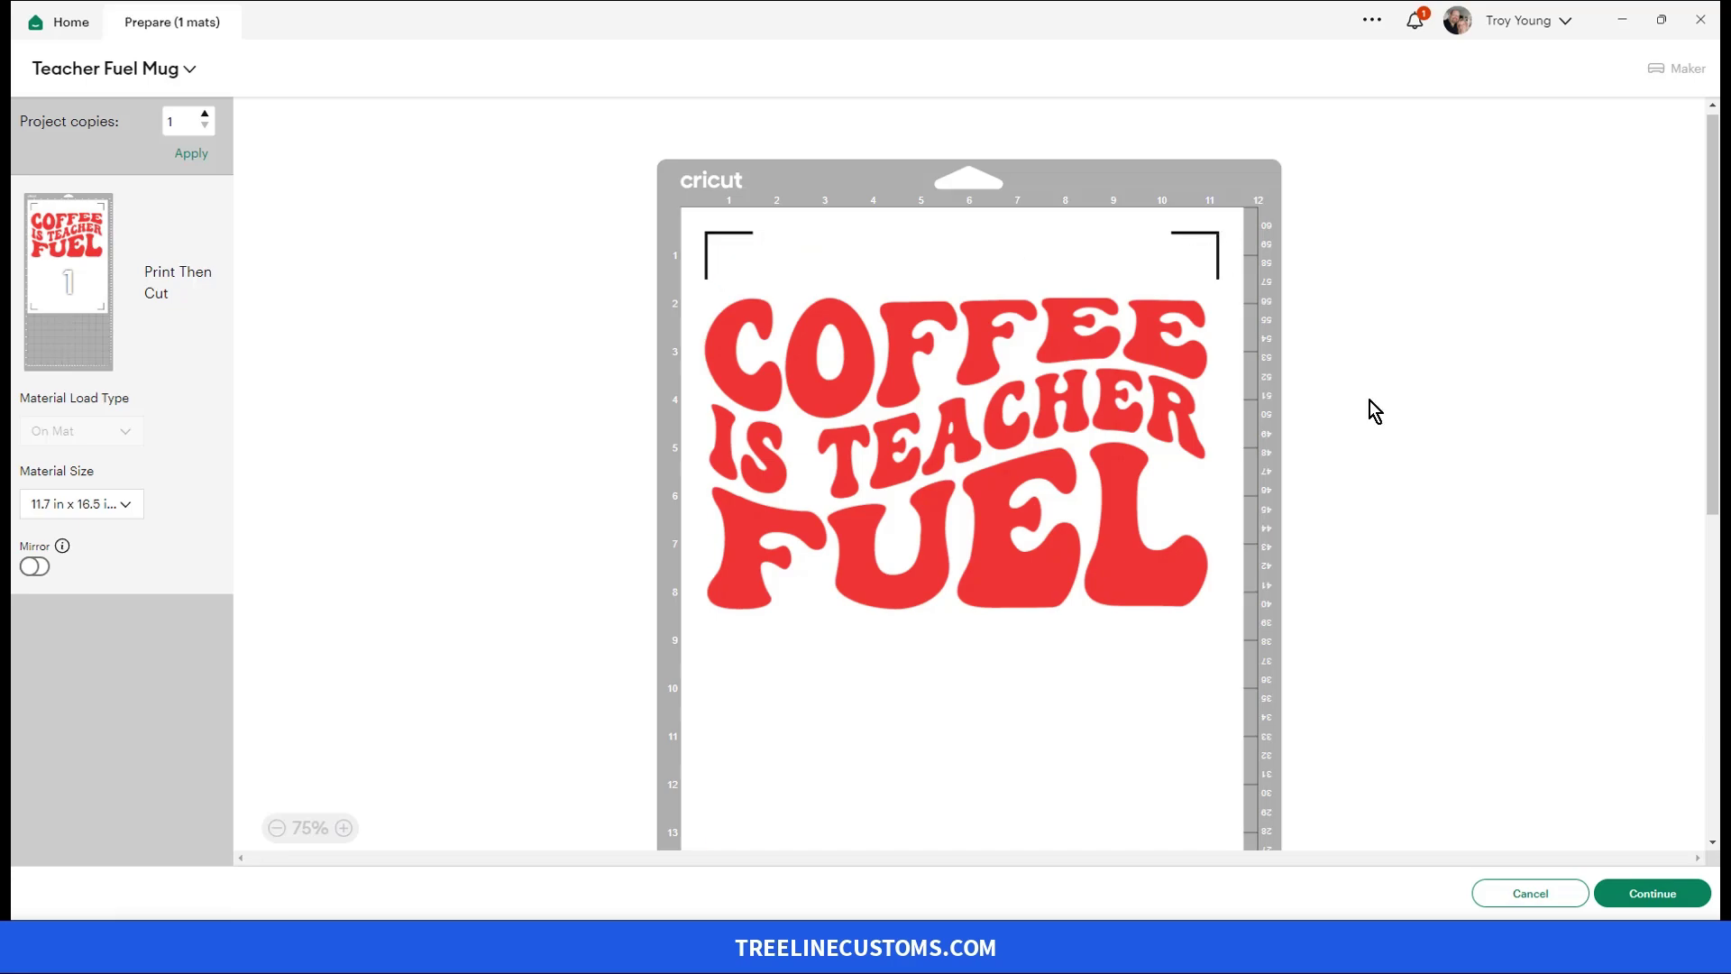
scroll(1555, 823, down, 3)
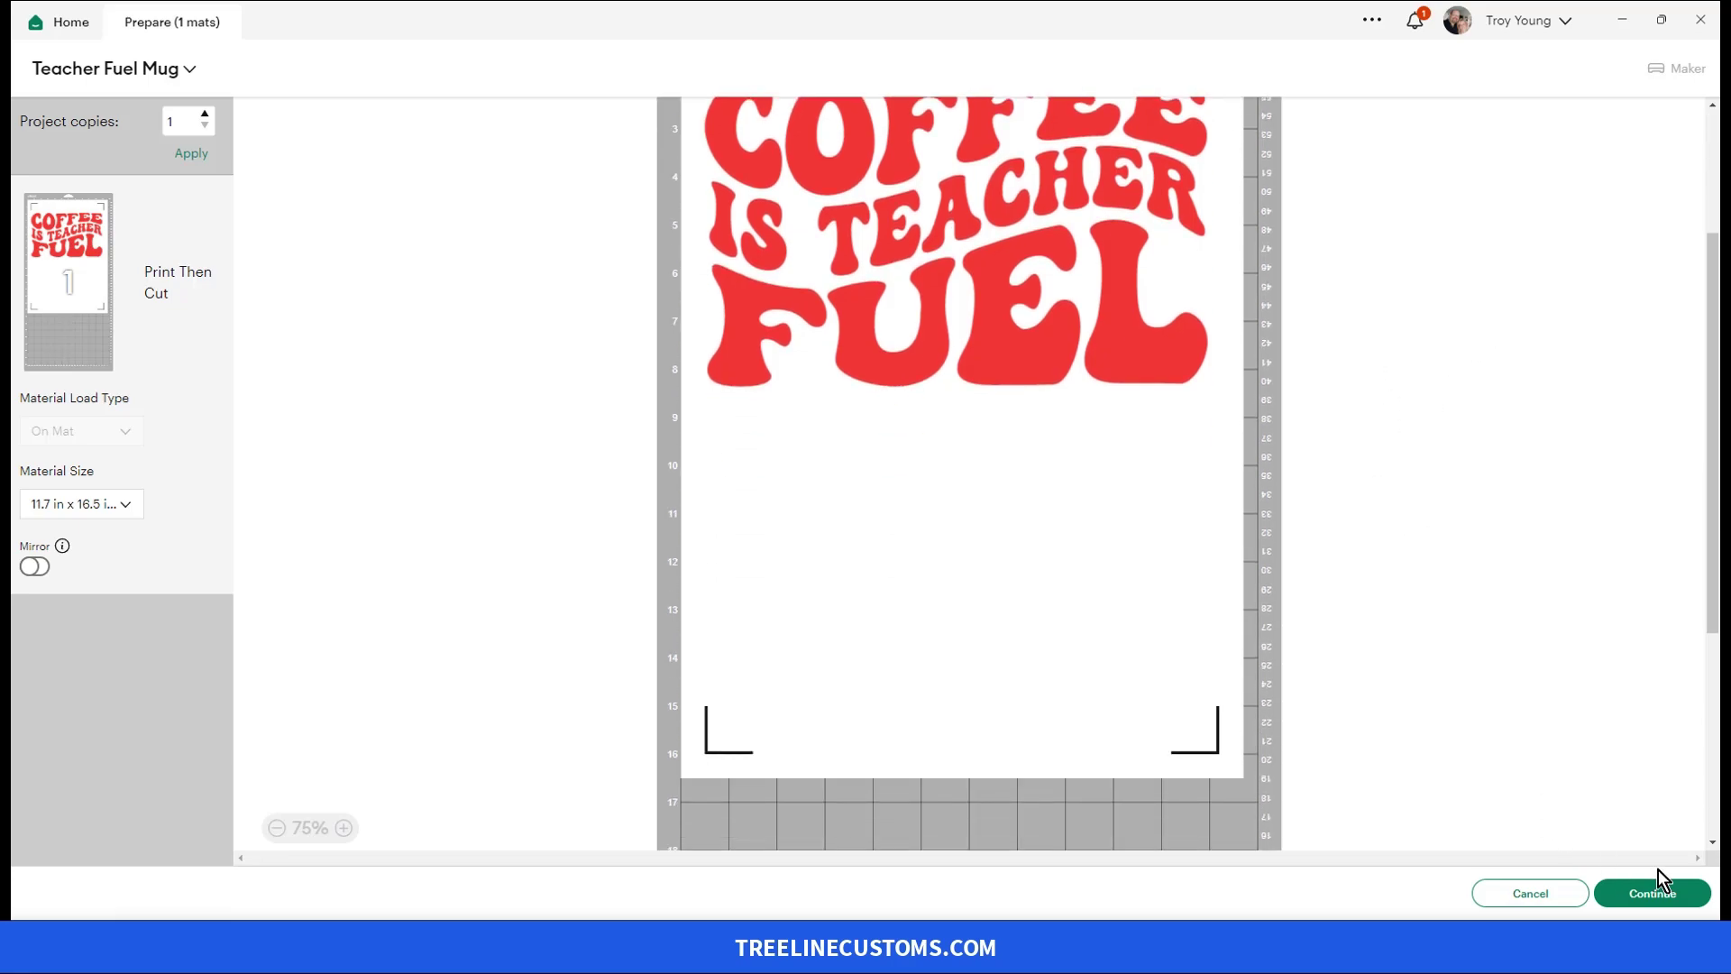
click(1674, 892)
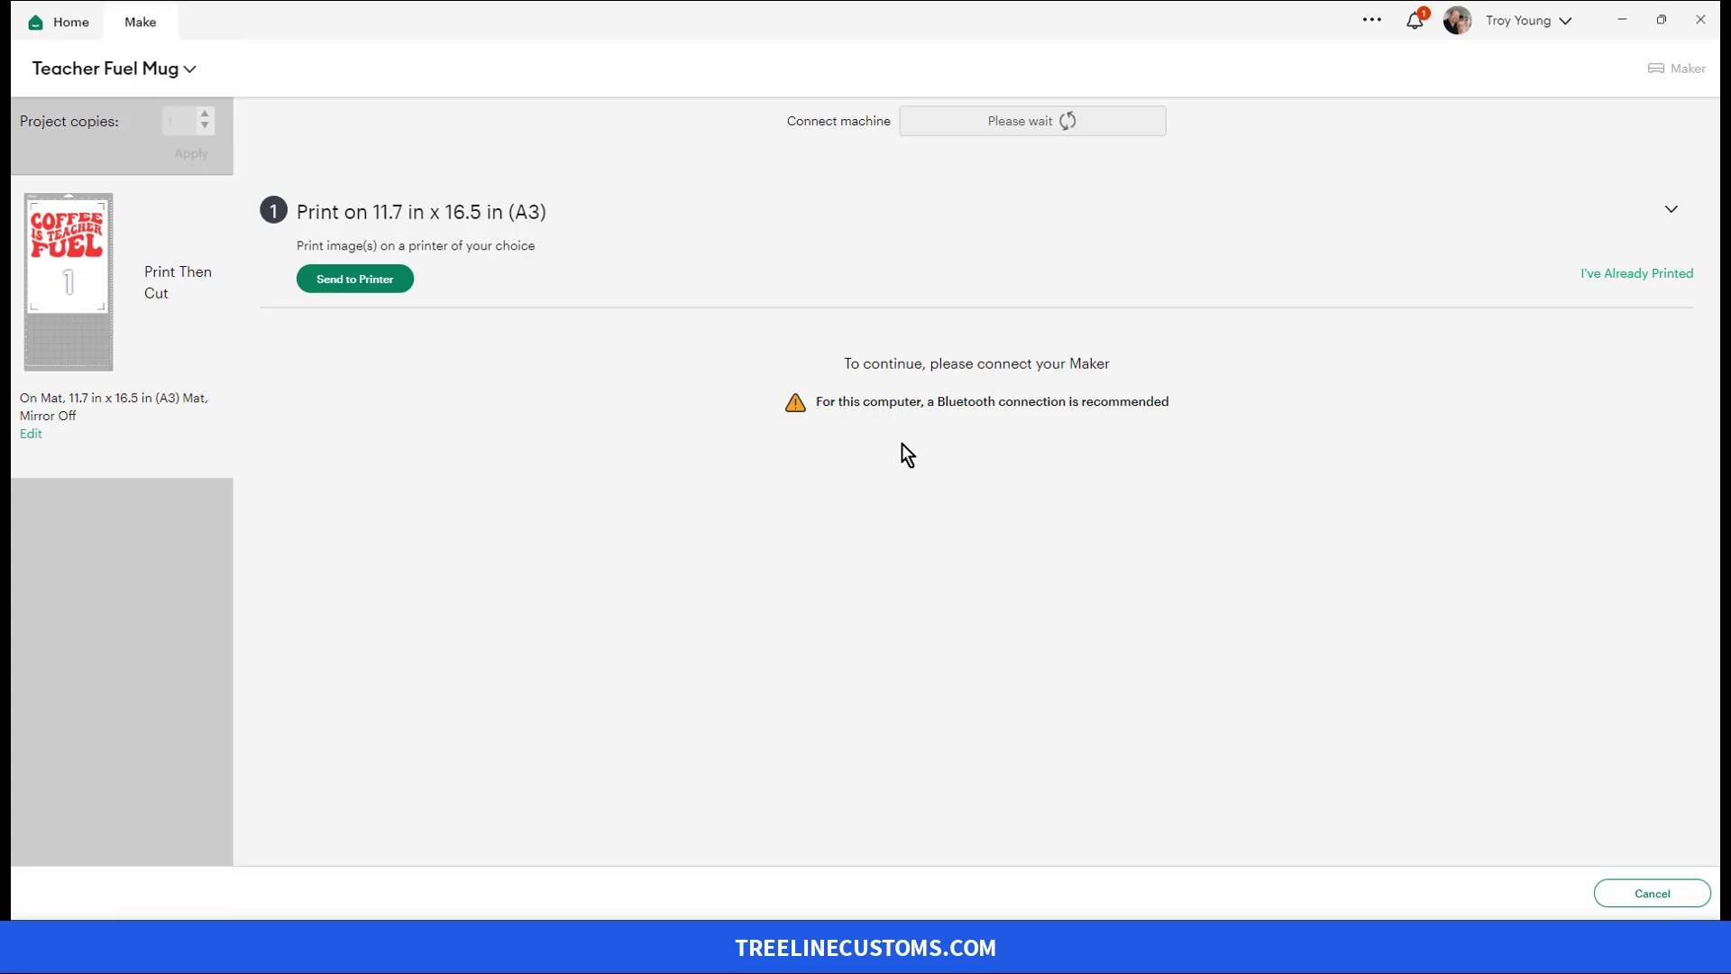
Print the design to Microsoft Print to PDF with Add Bleed turned off
click(360, 280)
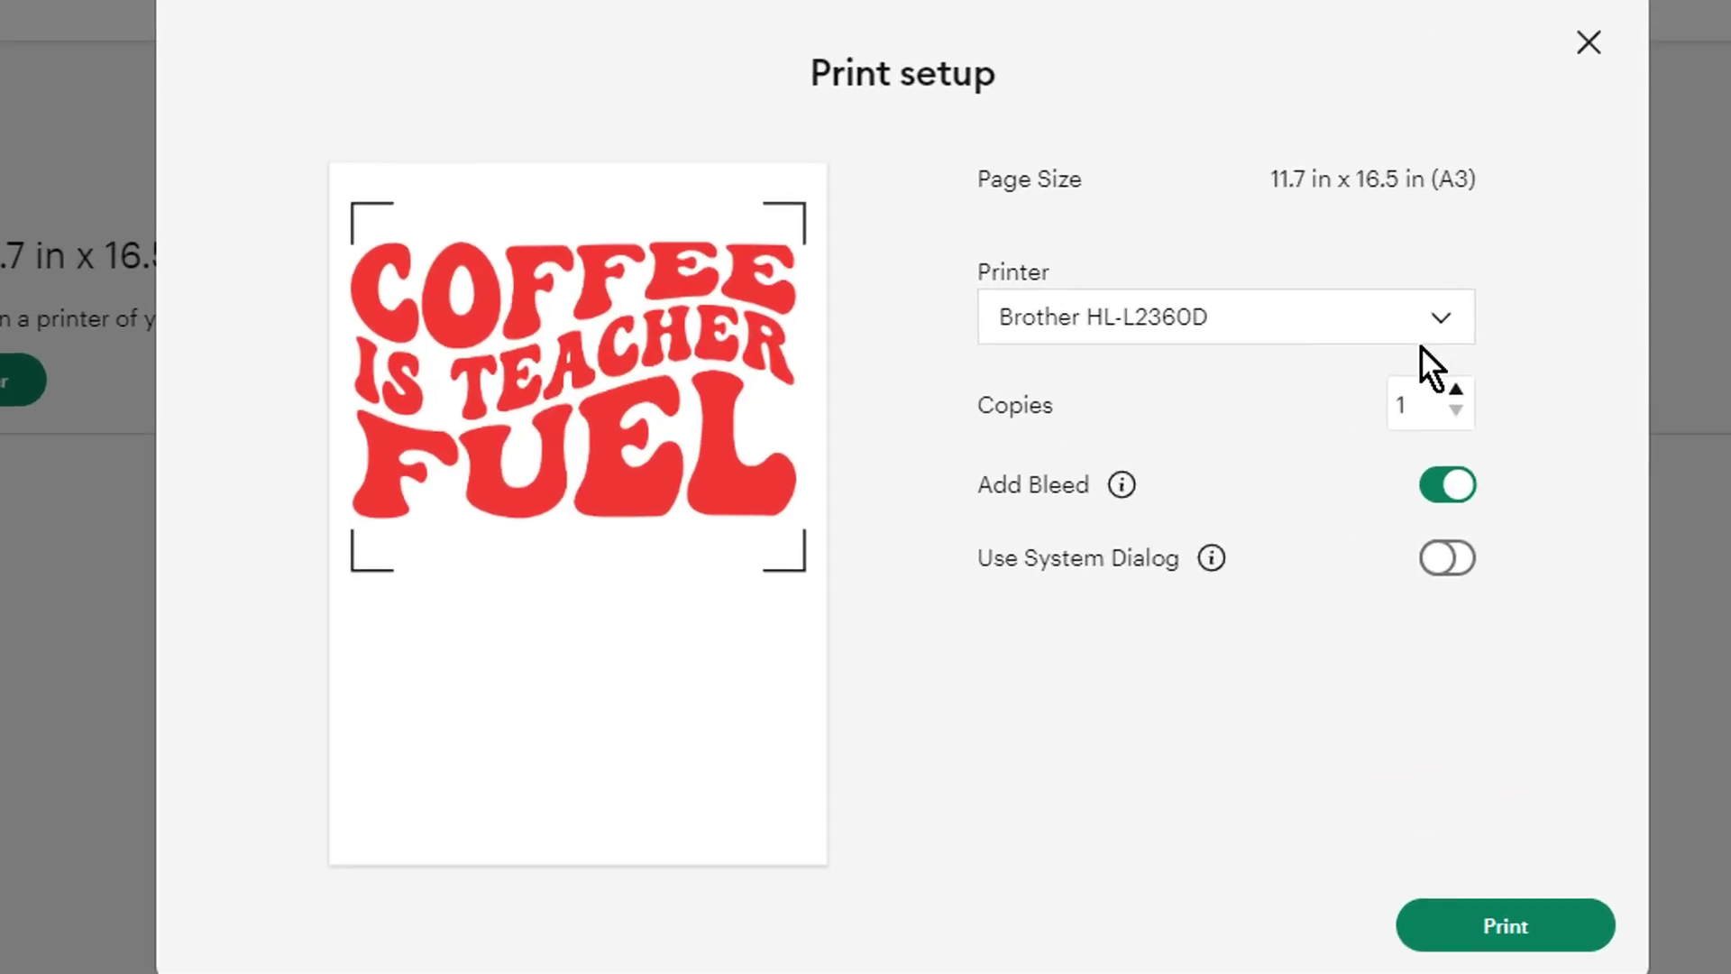
click(1400, 323)
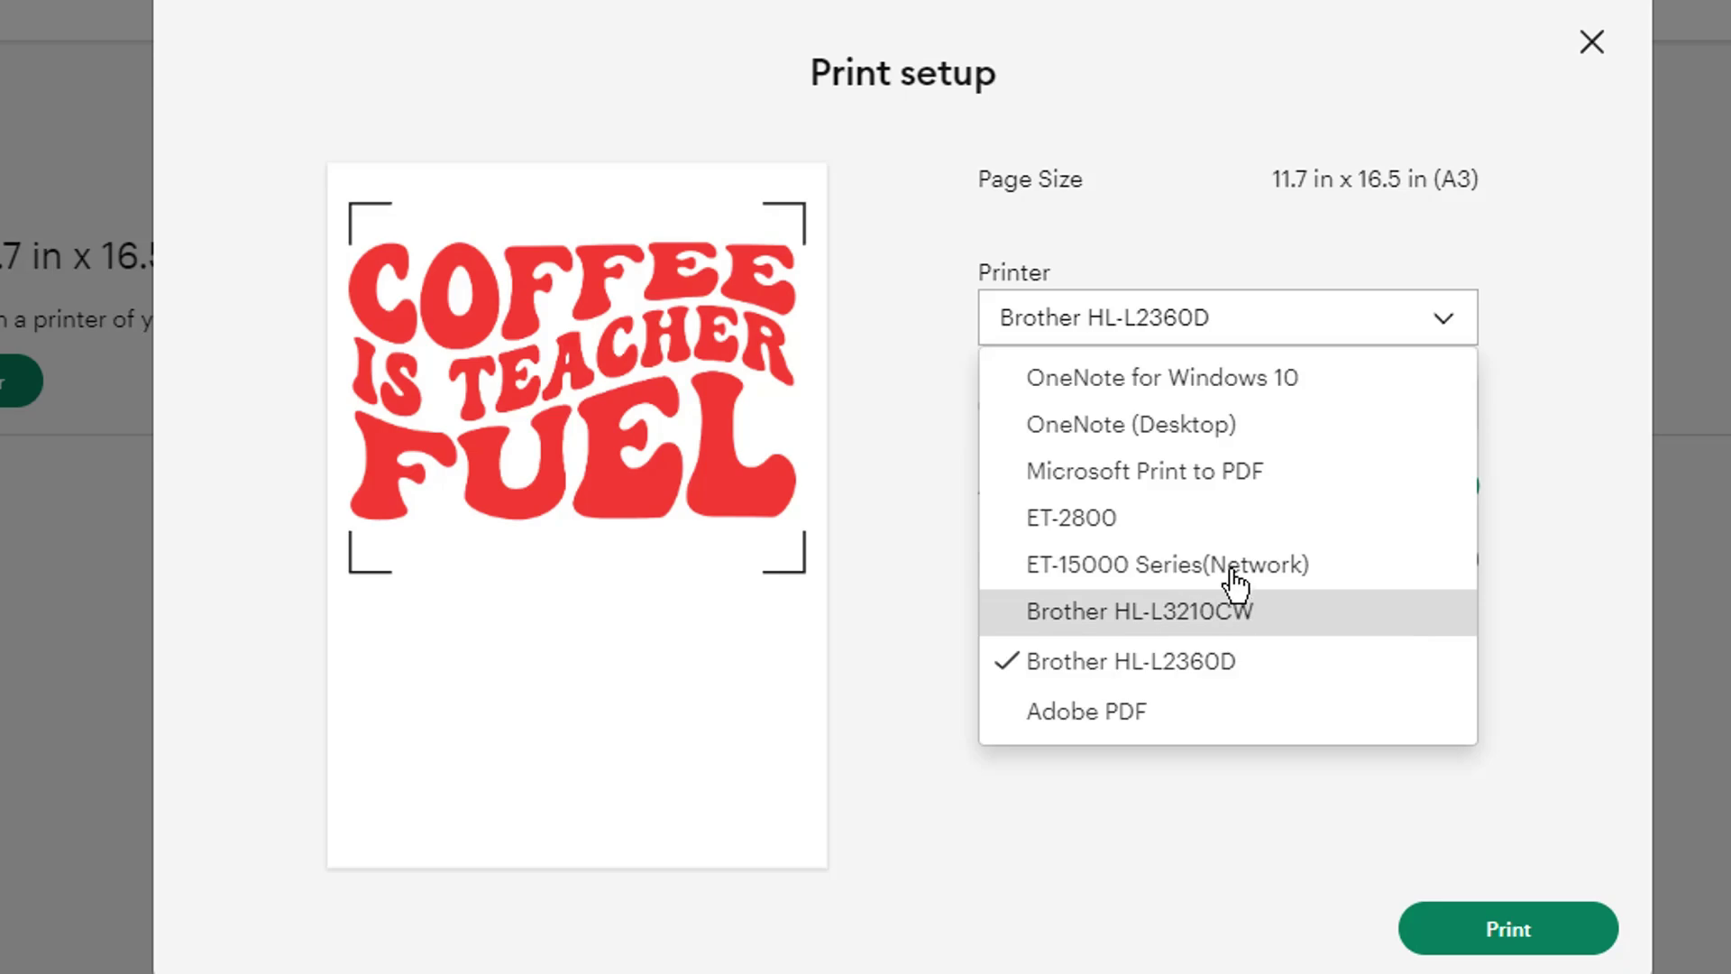
click(1225, 471)
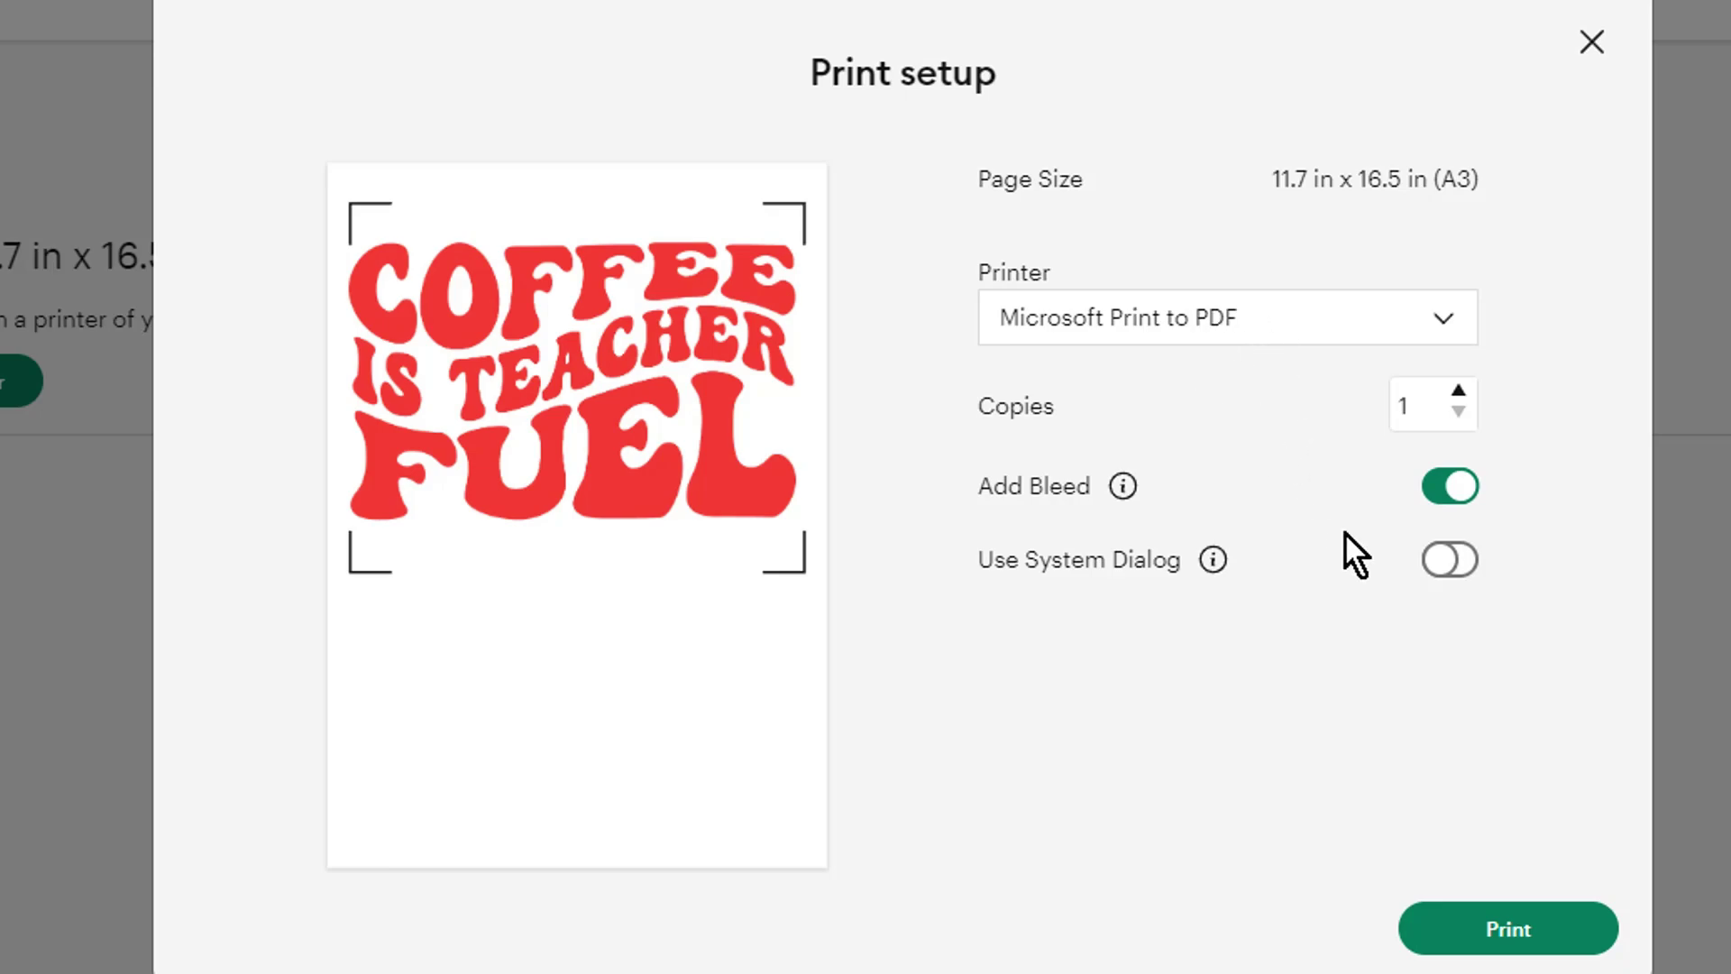
click(1454, 494)
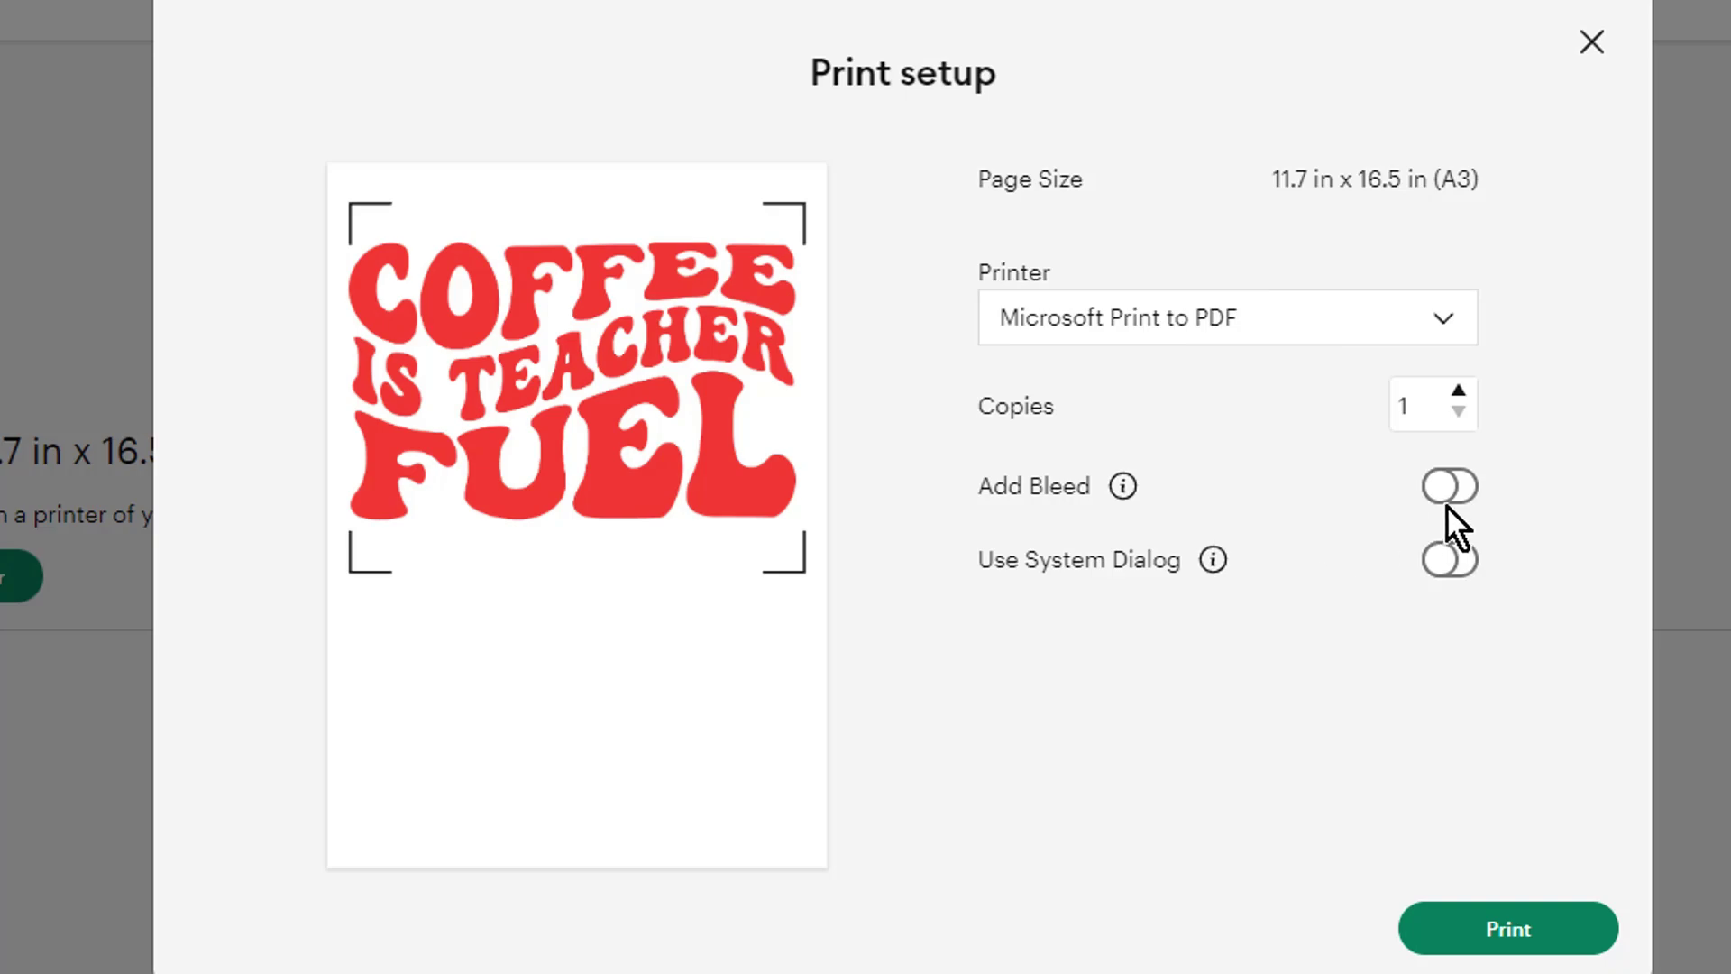
click(1533, 902)
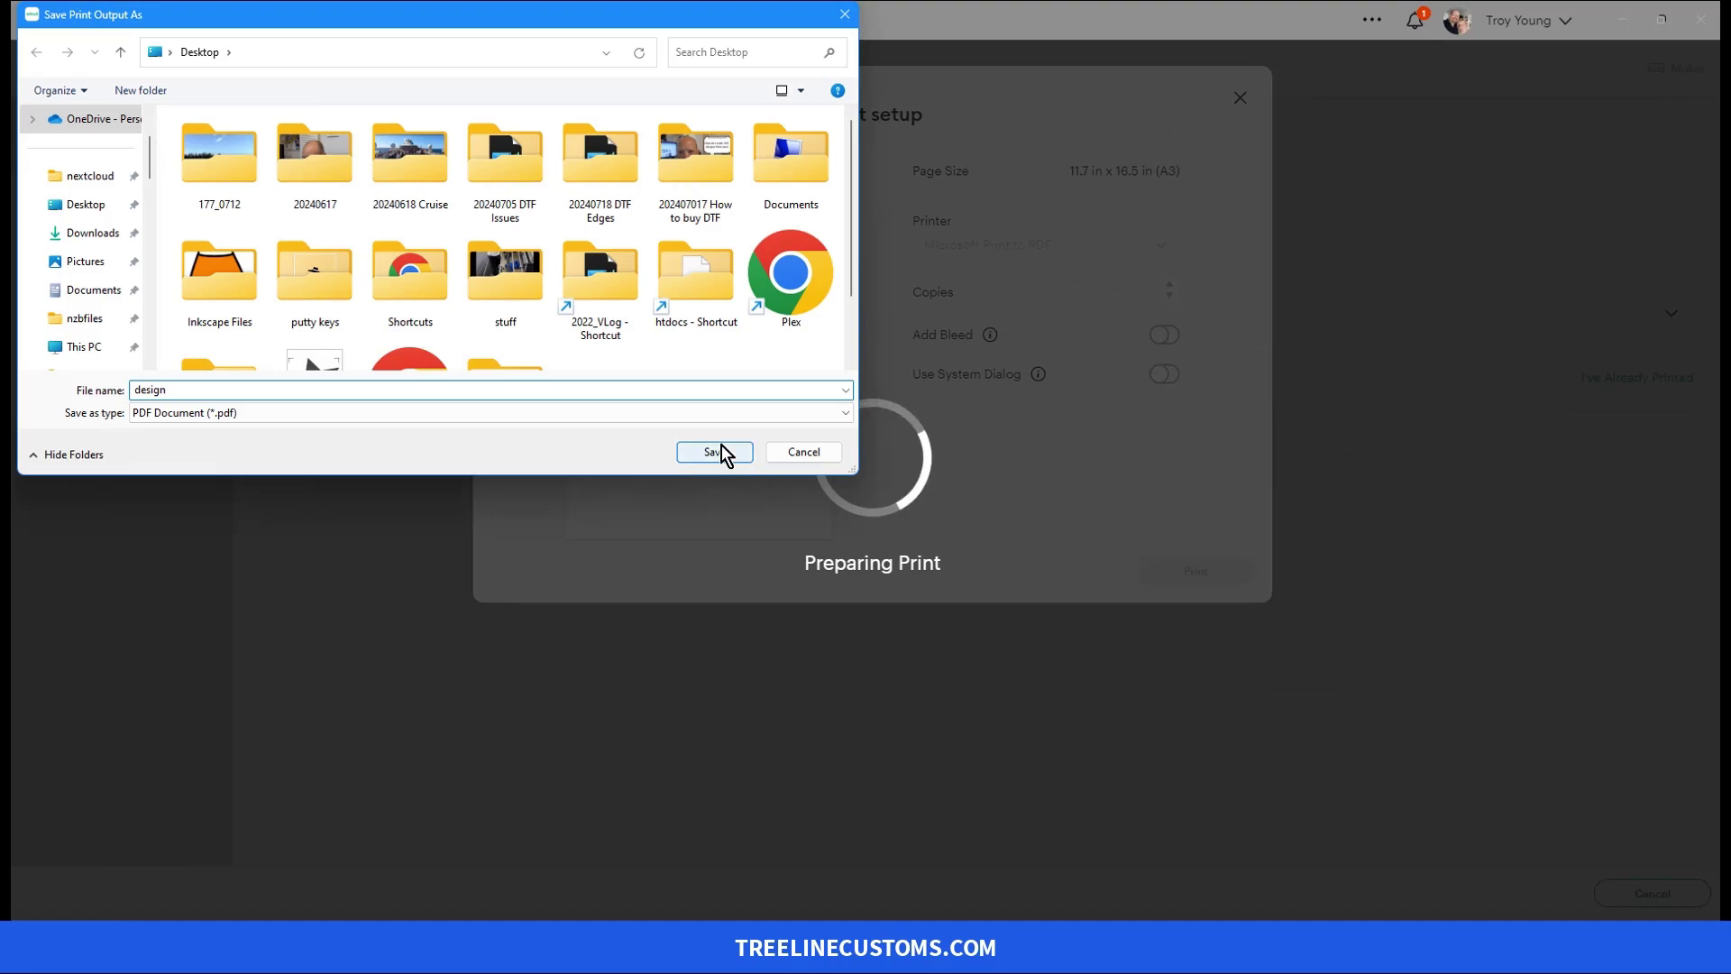
Save the print as design.pdf on the Desktop and minimize Design Space
click(723, 453)
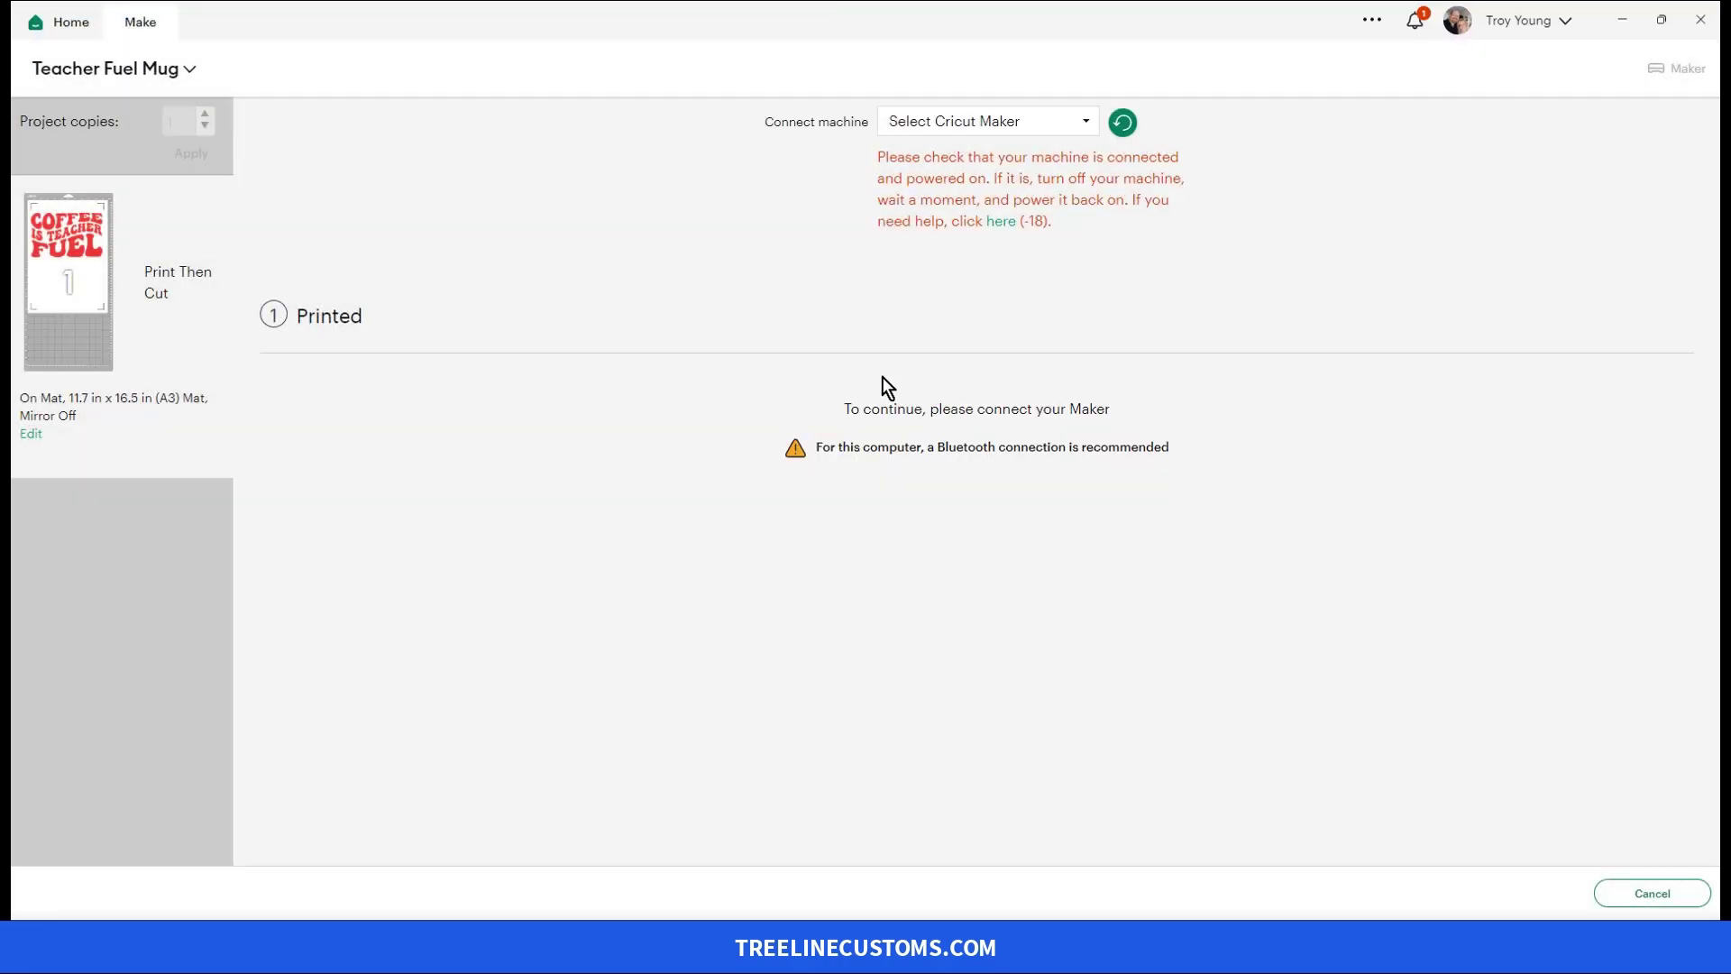
click(1620, 24)
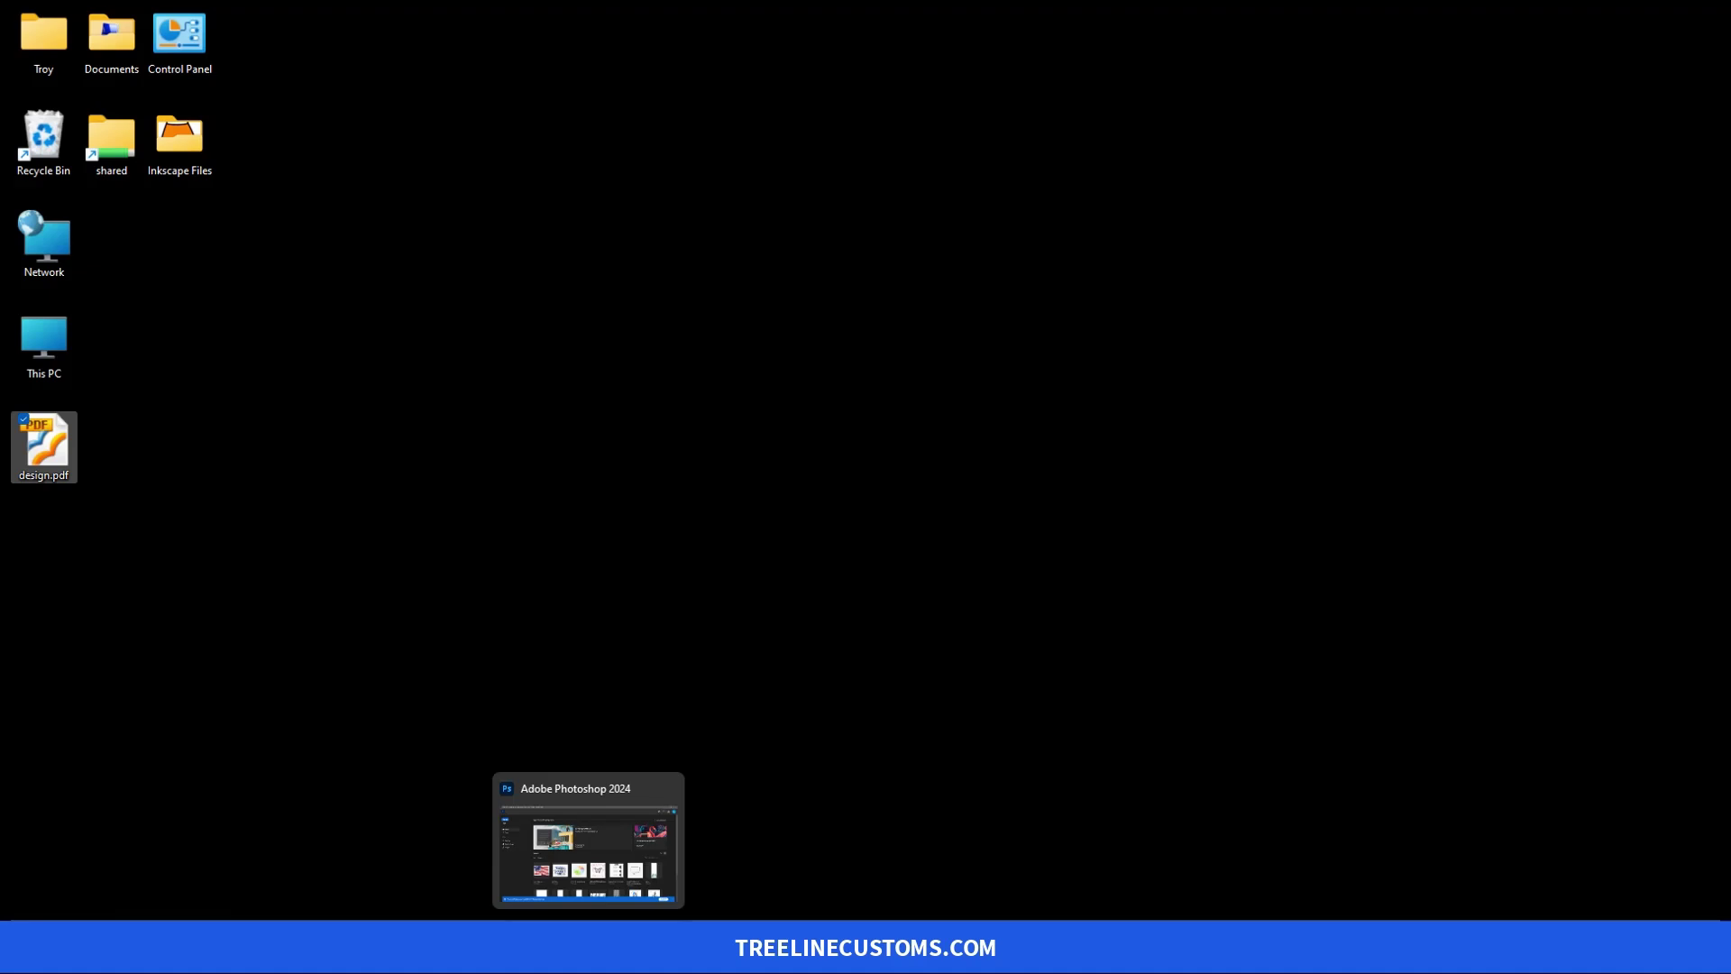
Restore Photoshop from the taskbar as a smaller window positioned up and left
click(588, 947)
double_click(672, 14)
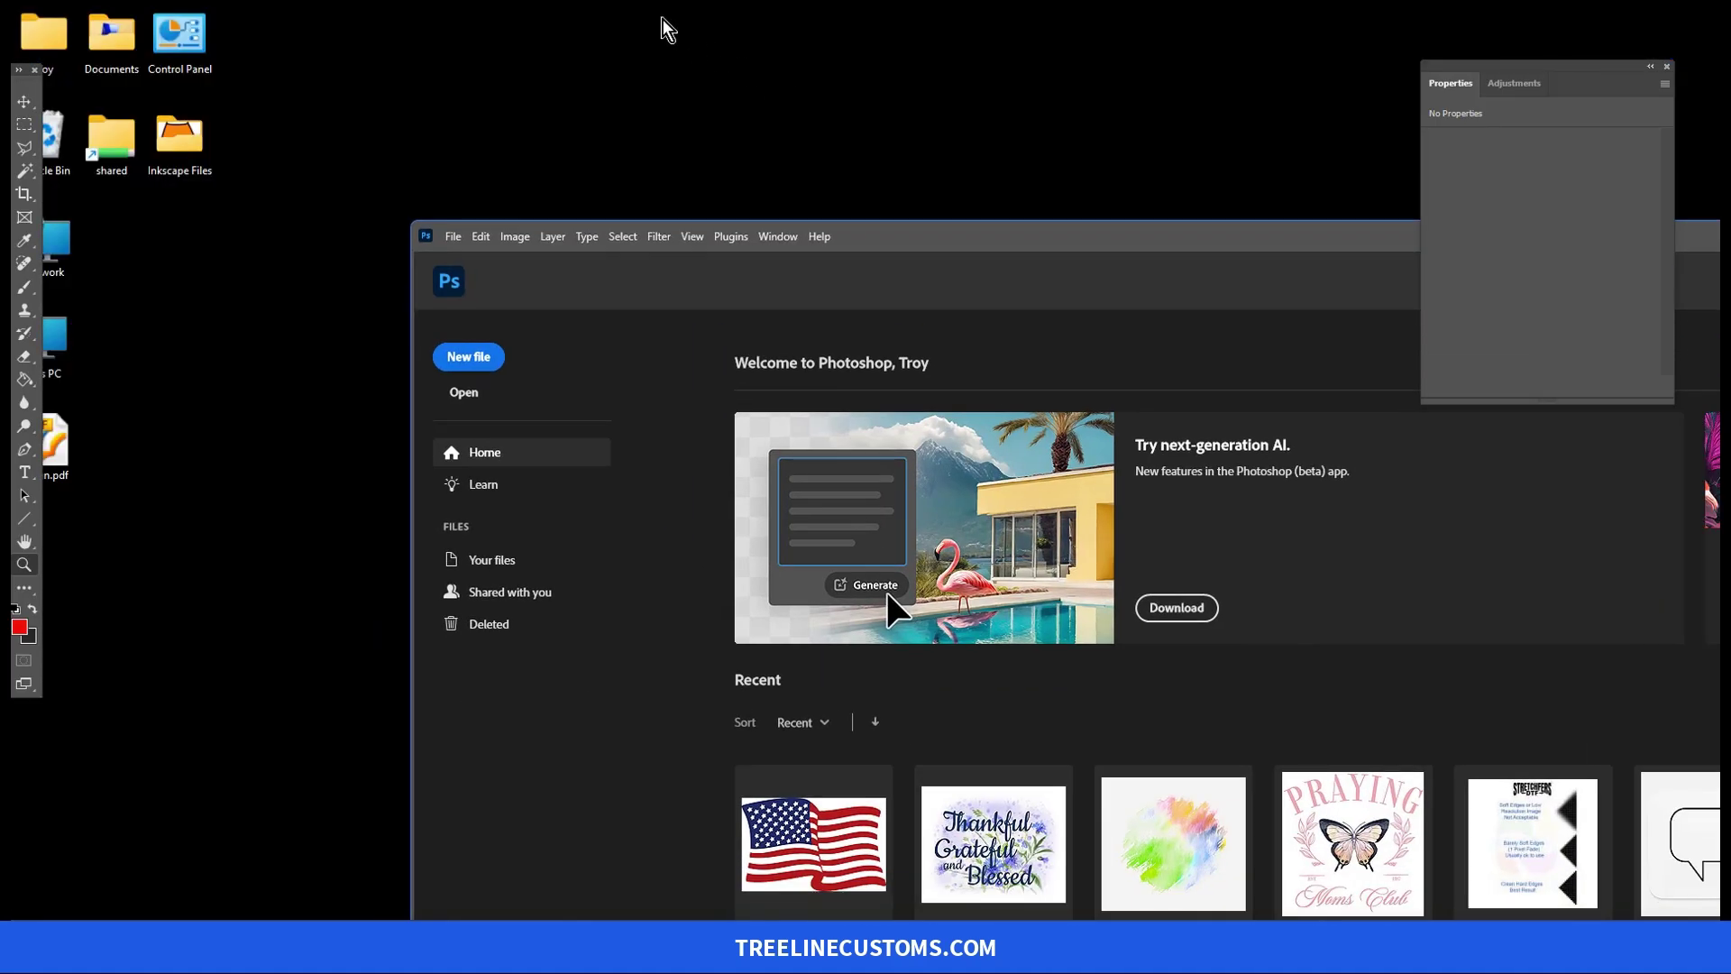
drag(822, 215, 587, 58)
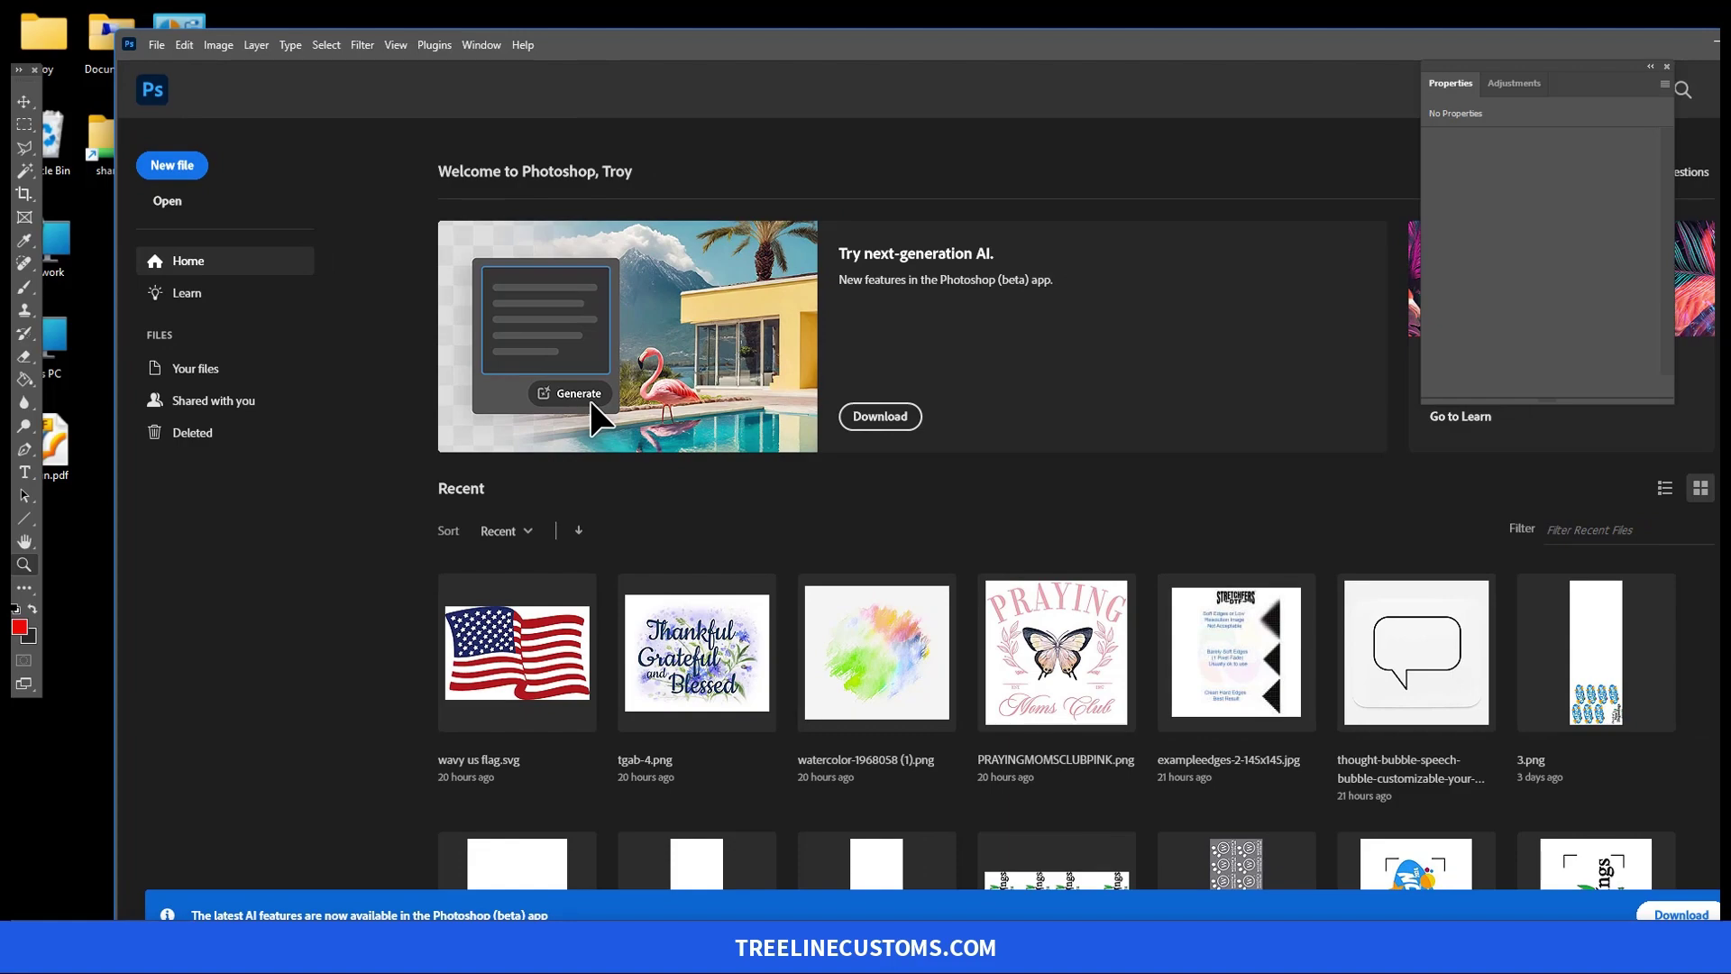
key(alt+Tab)
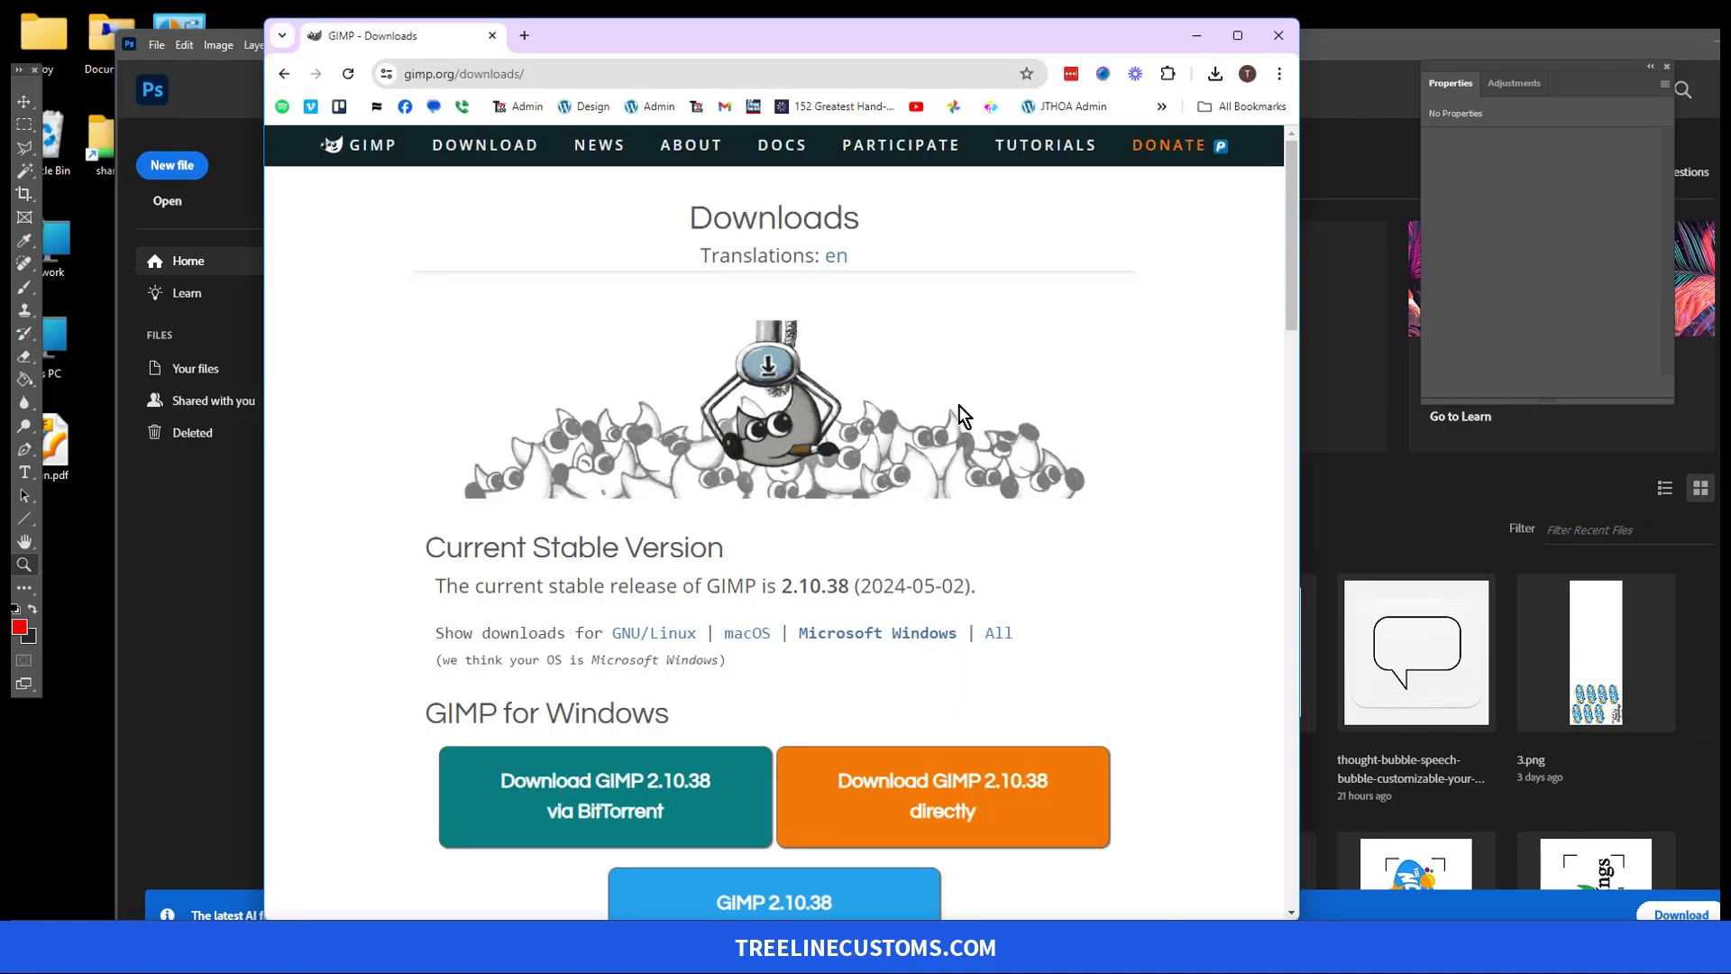
click(443, 73)
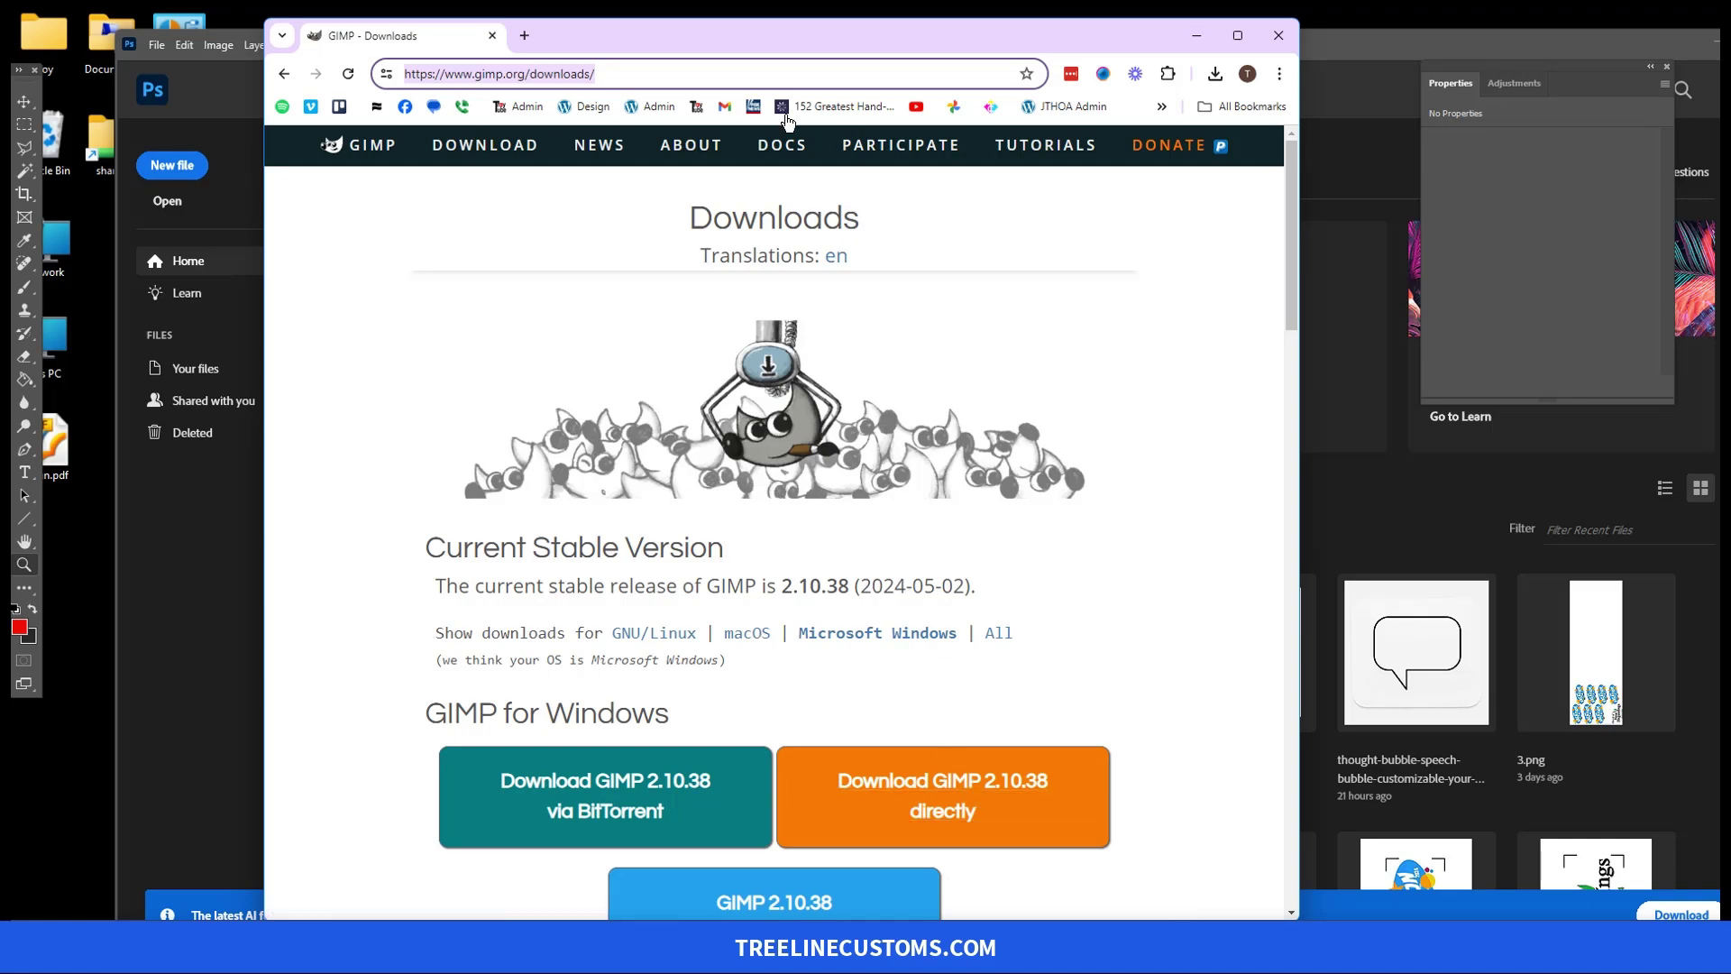
click(1203, 37)
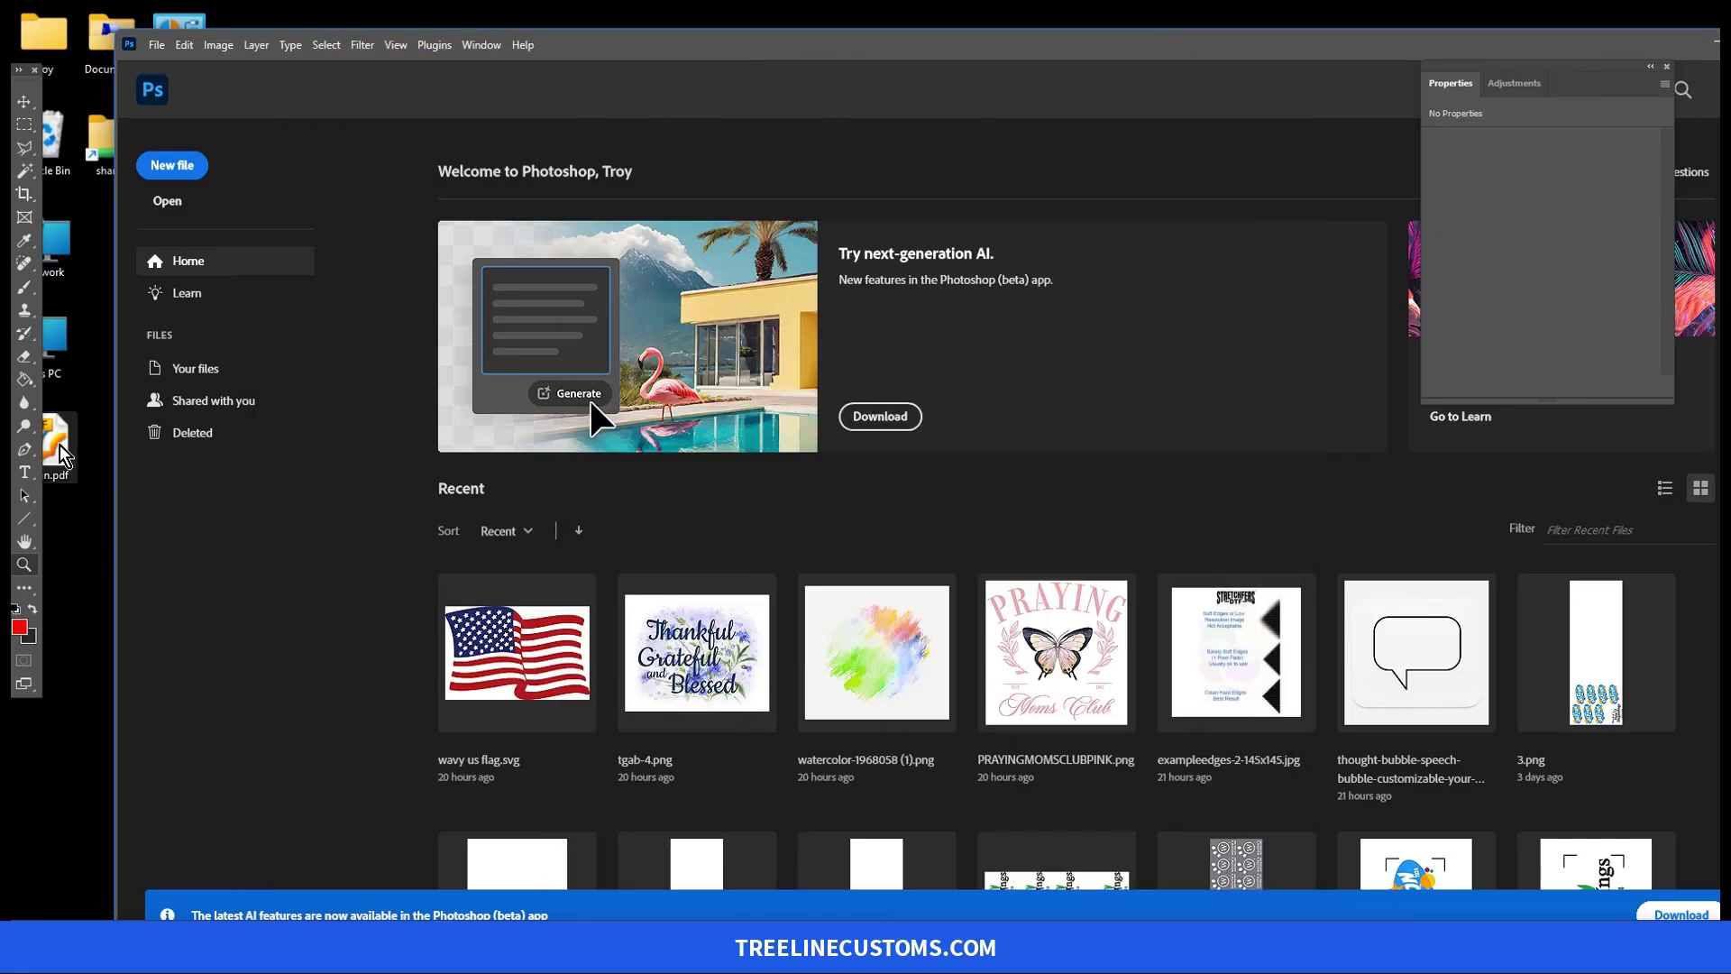
Import design.pdf into Photoshop with Art Box crop and anti-aliasing enabled
drag(56, 449, 1017, 143)
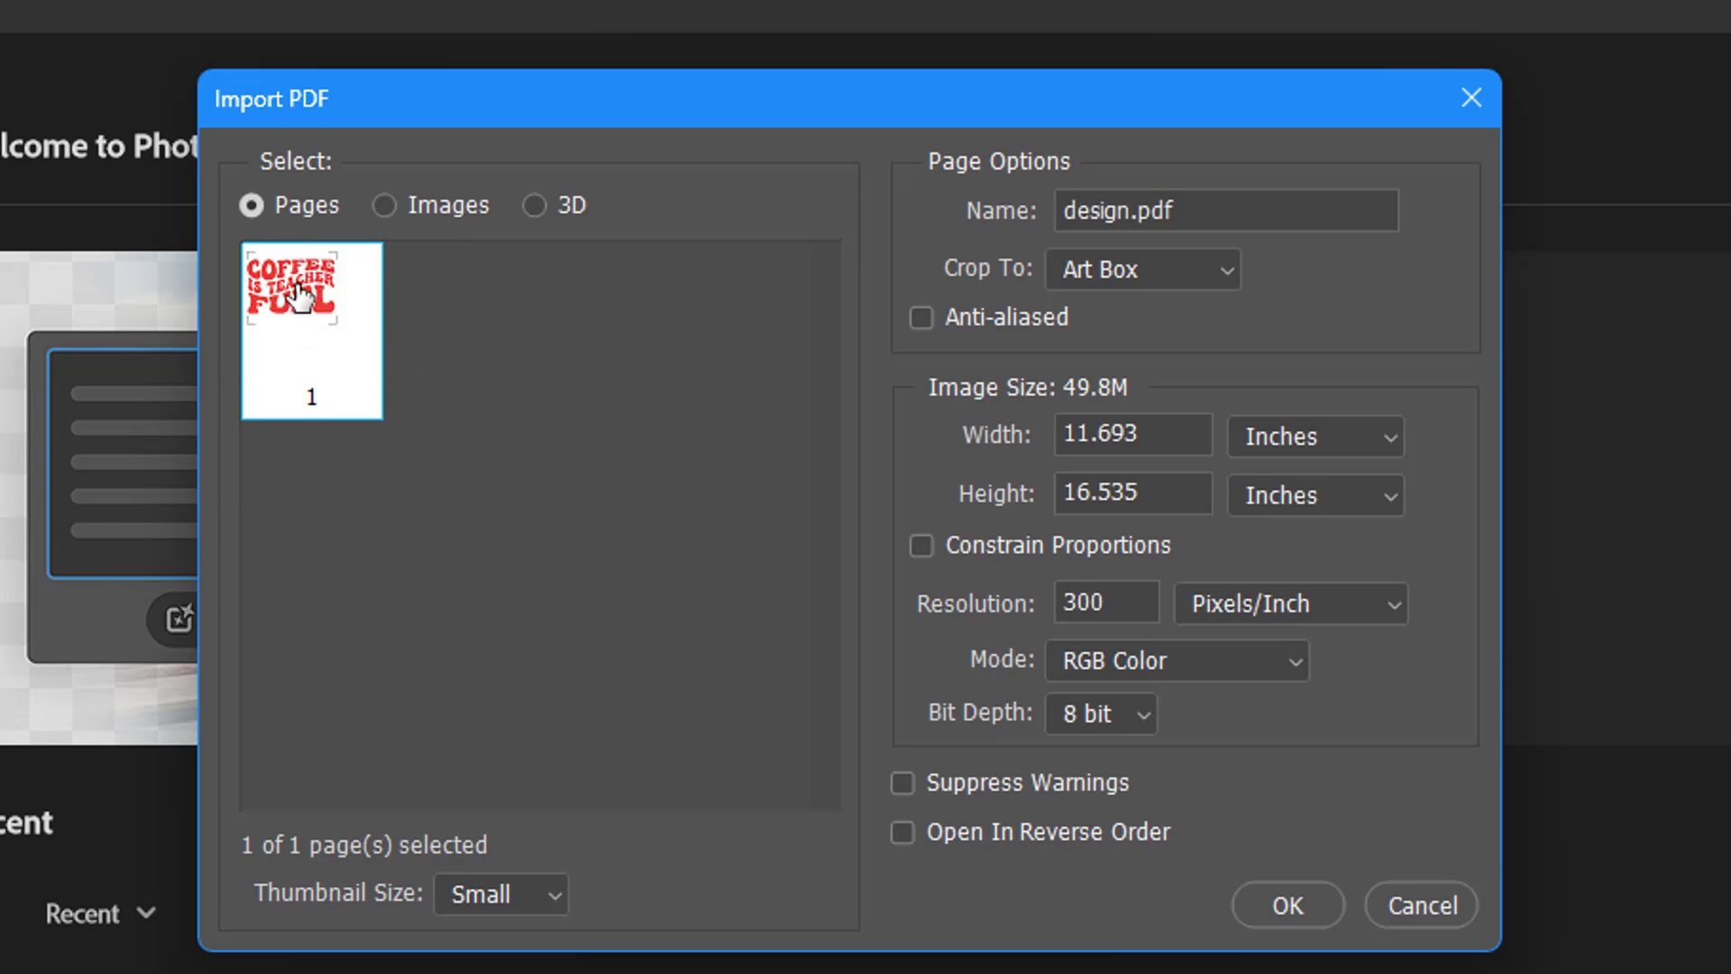
click(1226, 268)
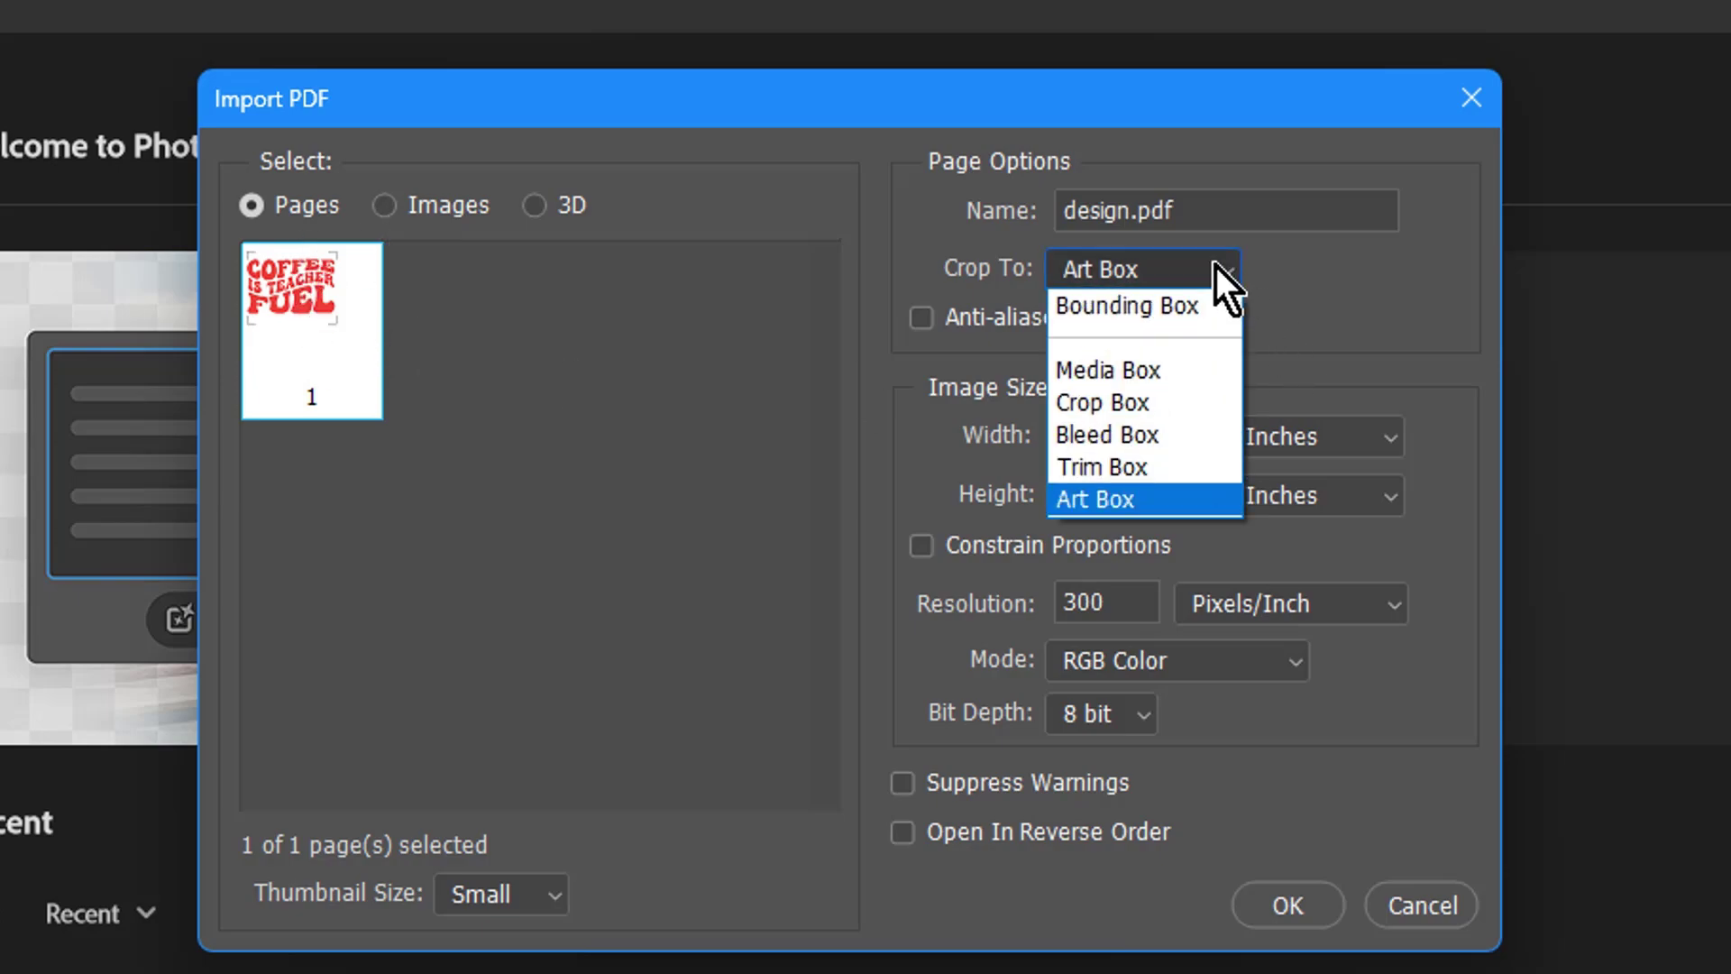
click(1216, 267)
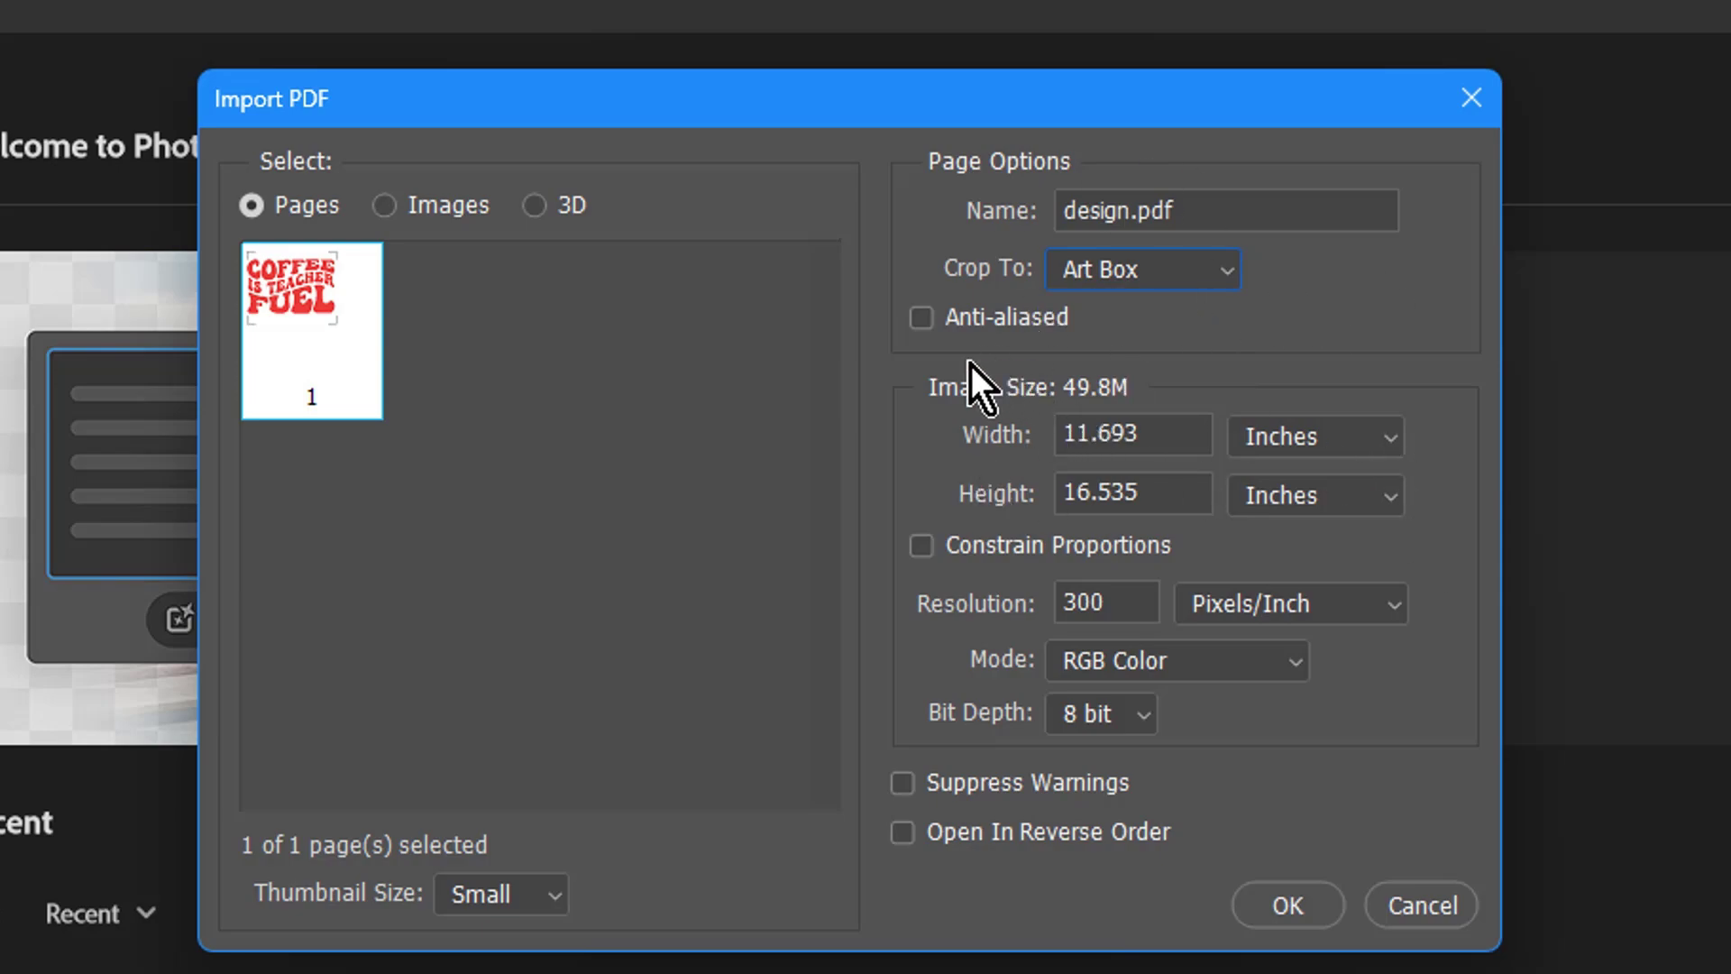
click(922, 317)
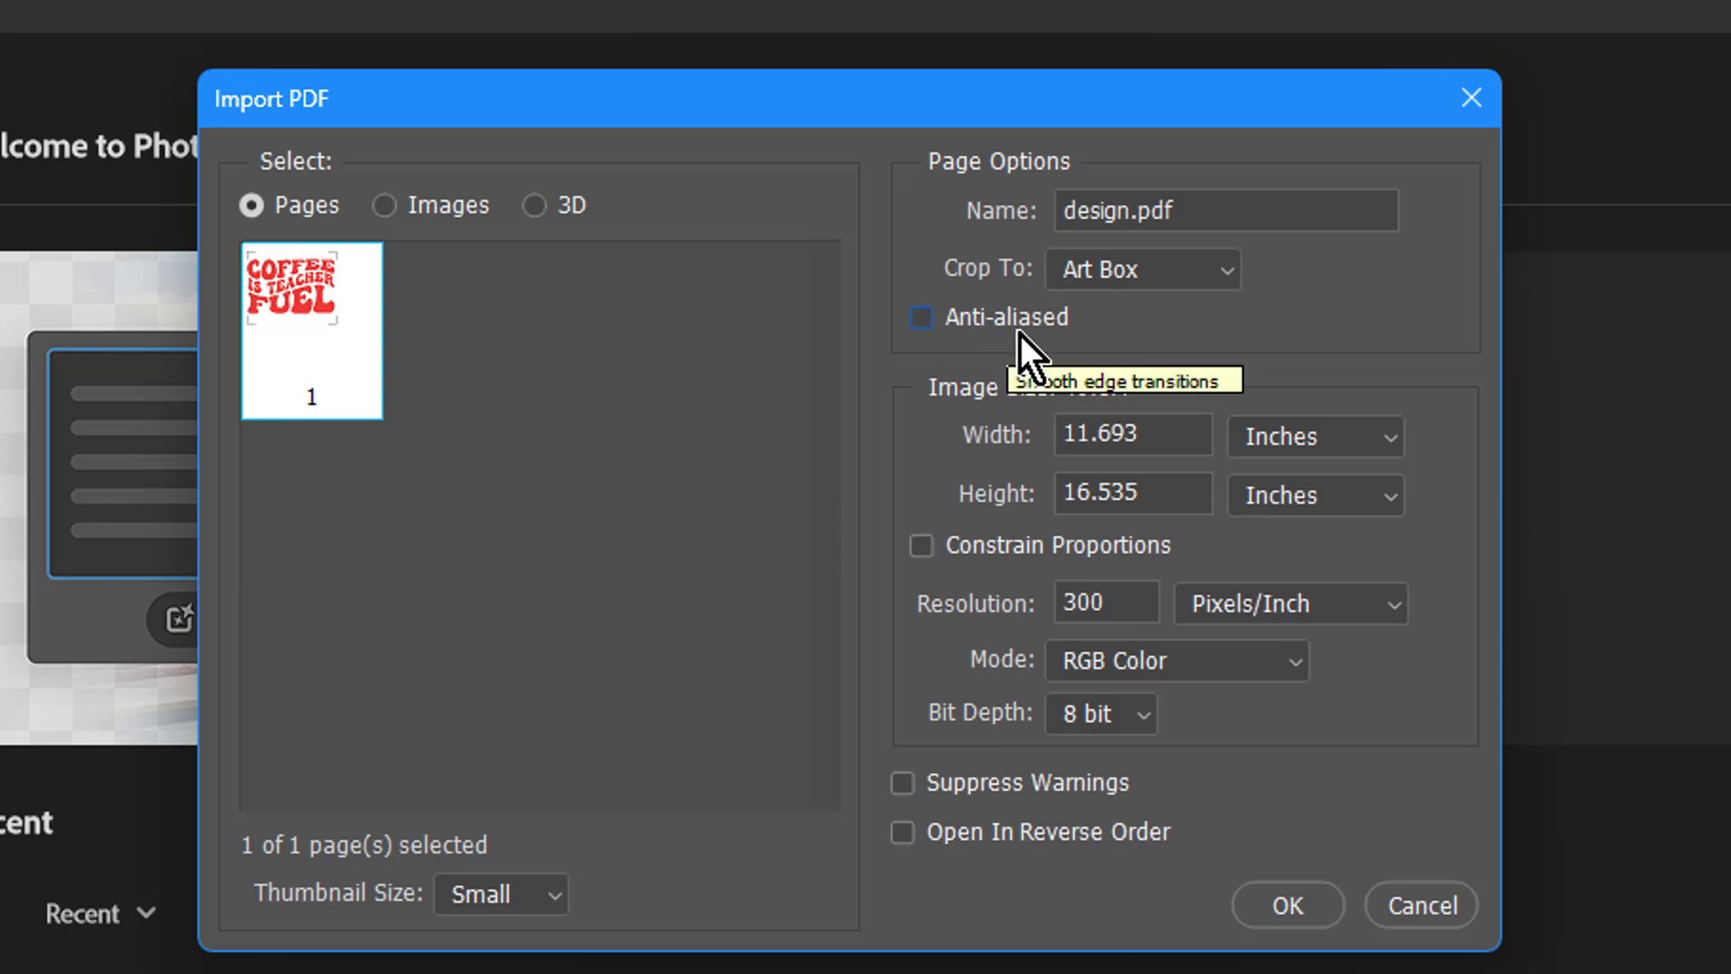
click(1301, 920)
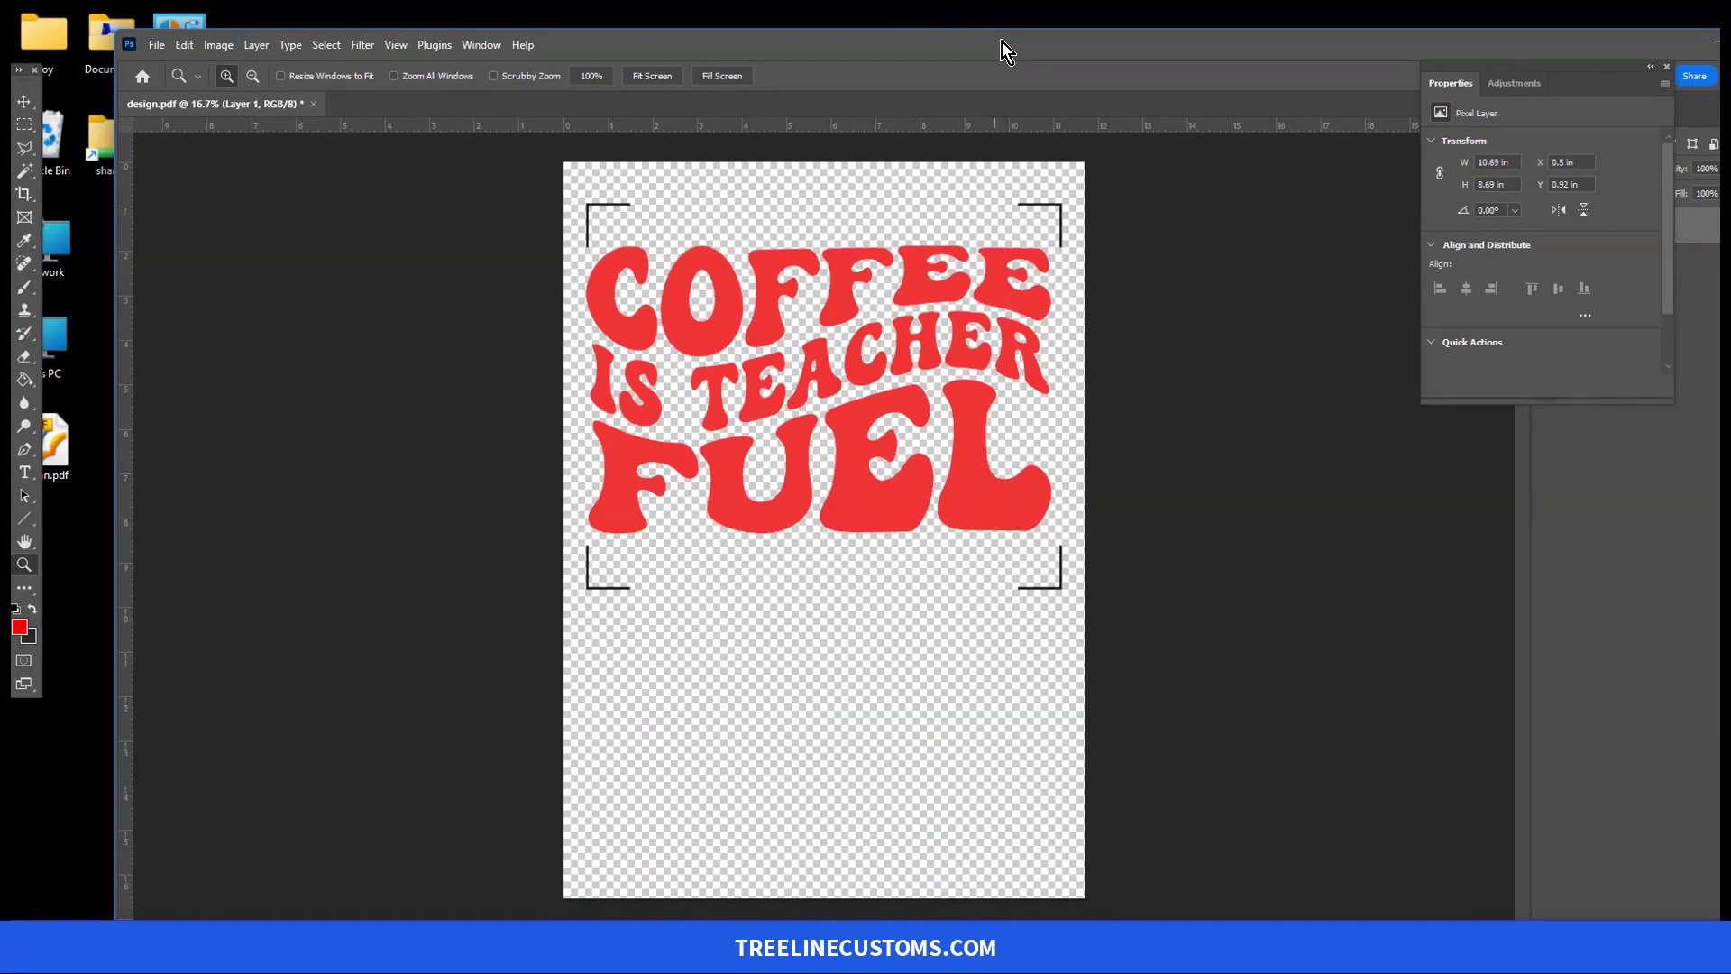
Erase the four black corner marks with an enlarged Eraser brush
double_click(1003, 41)
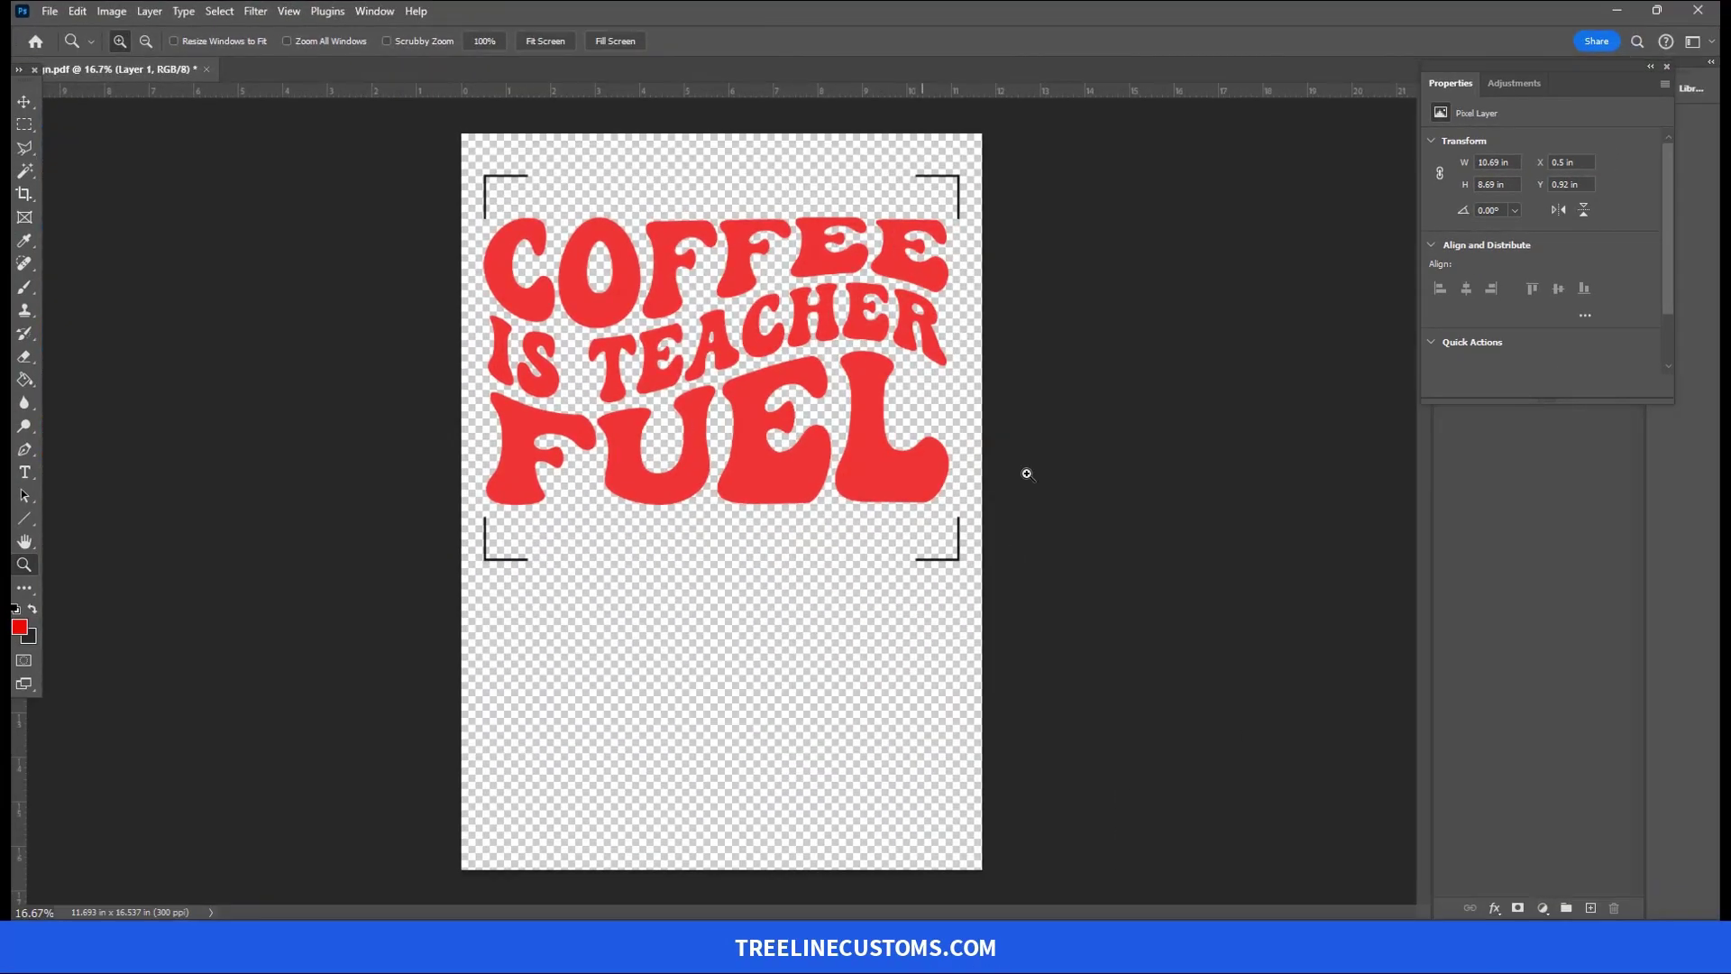
click(27, 359)
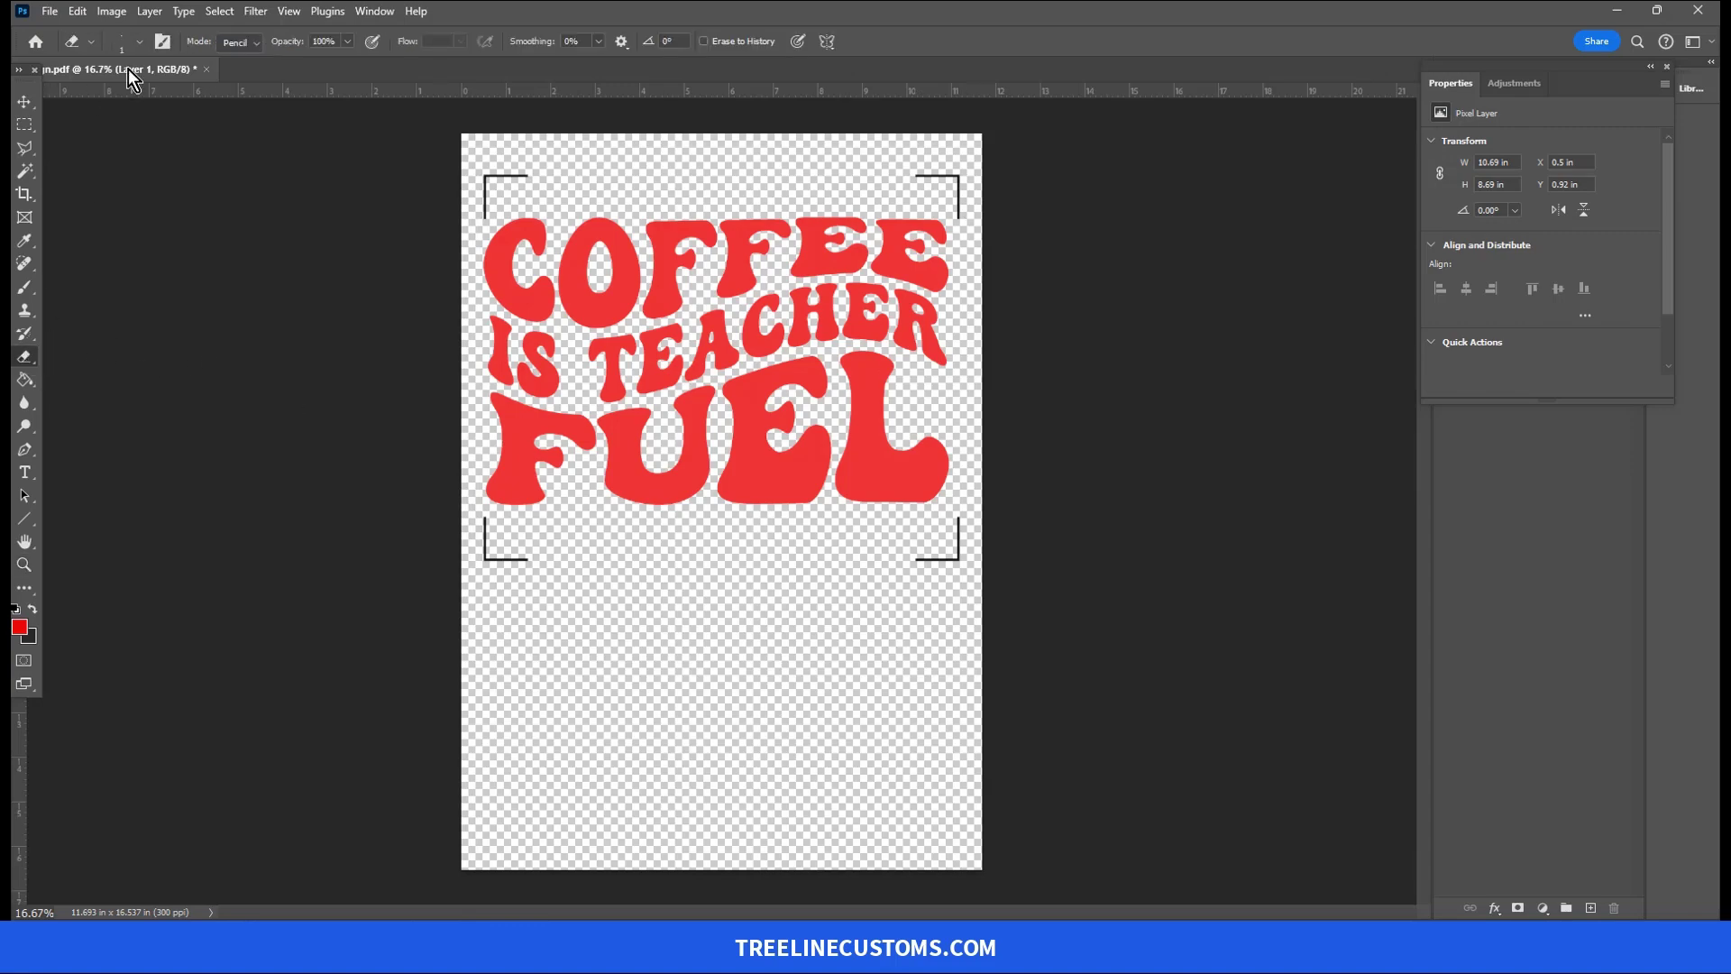
click(138, 42)
click(159, 98)
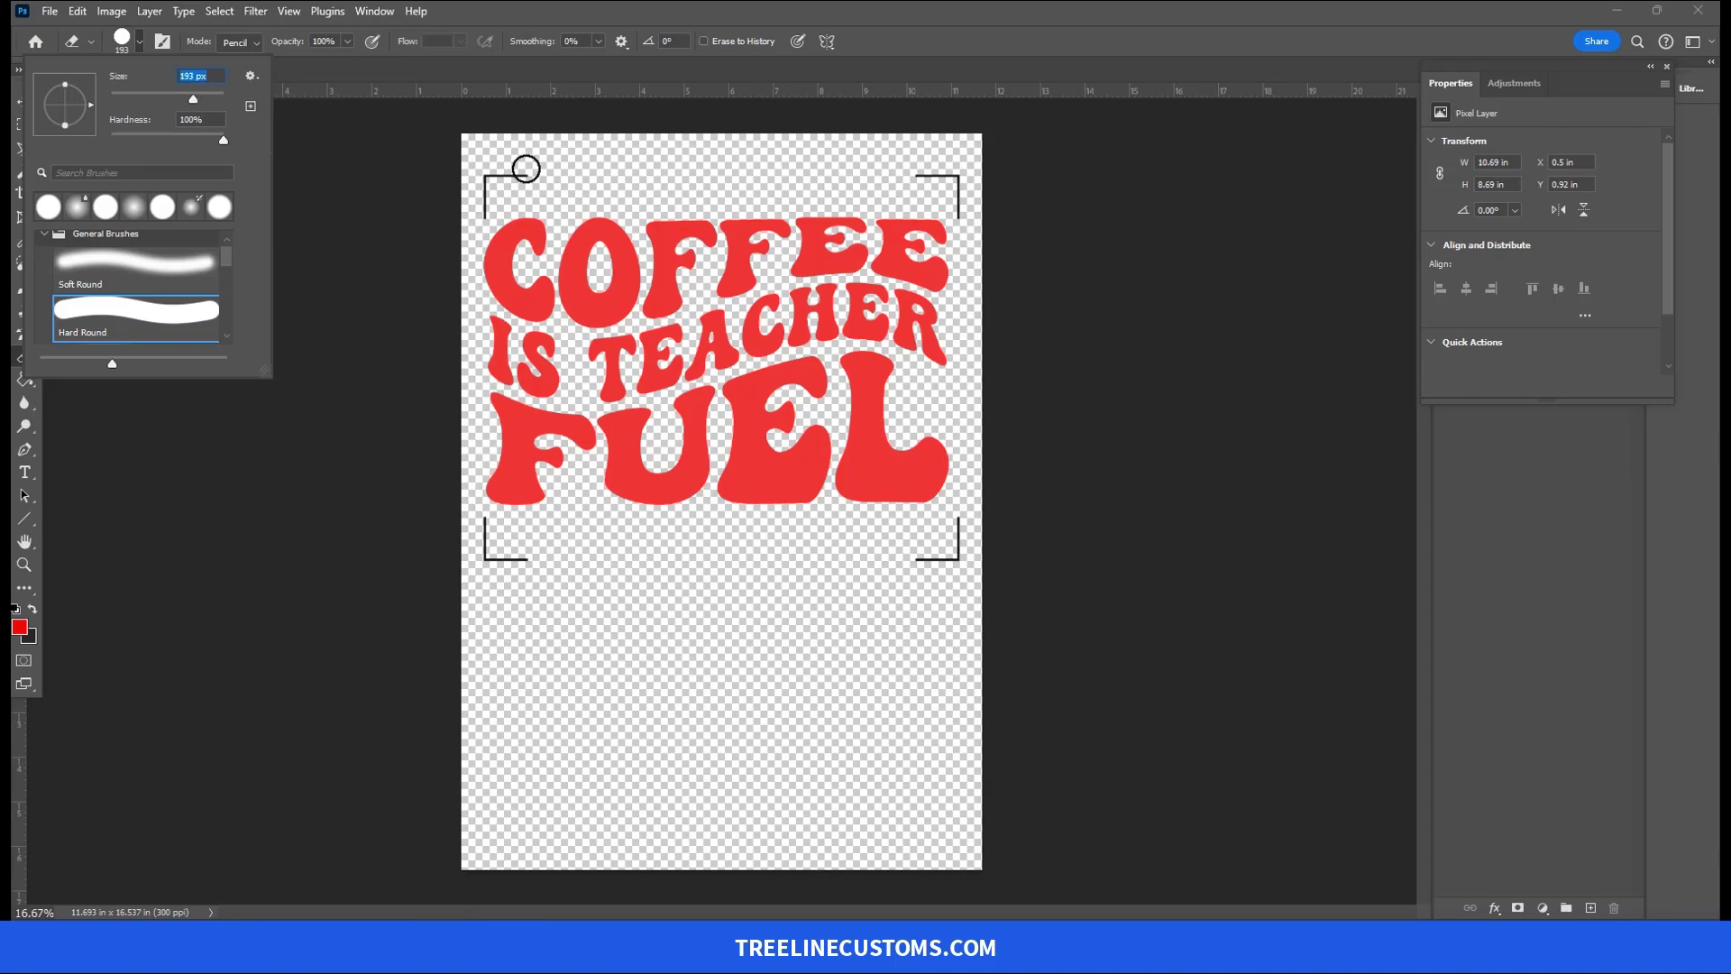
click(544, 170)
mouse_move(501, 171)
mouse_down()
mouse_move(479, 193)
mouse_move(522, 170)
mouse_move(915, 162)
mouse_move(971, 205)
mouse_move(959, 186)
mouse_up()
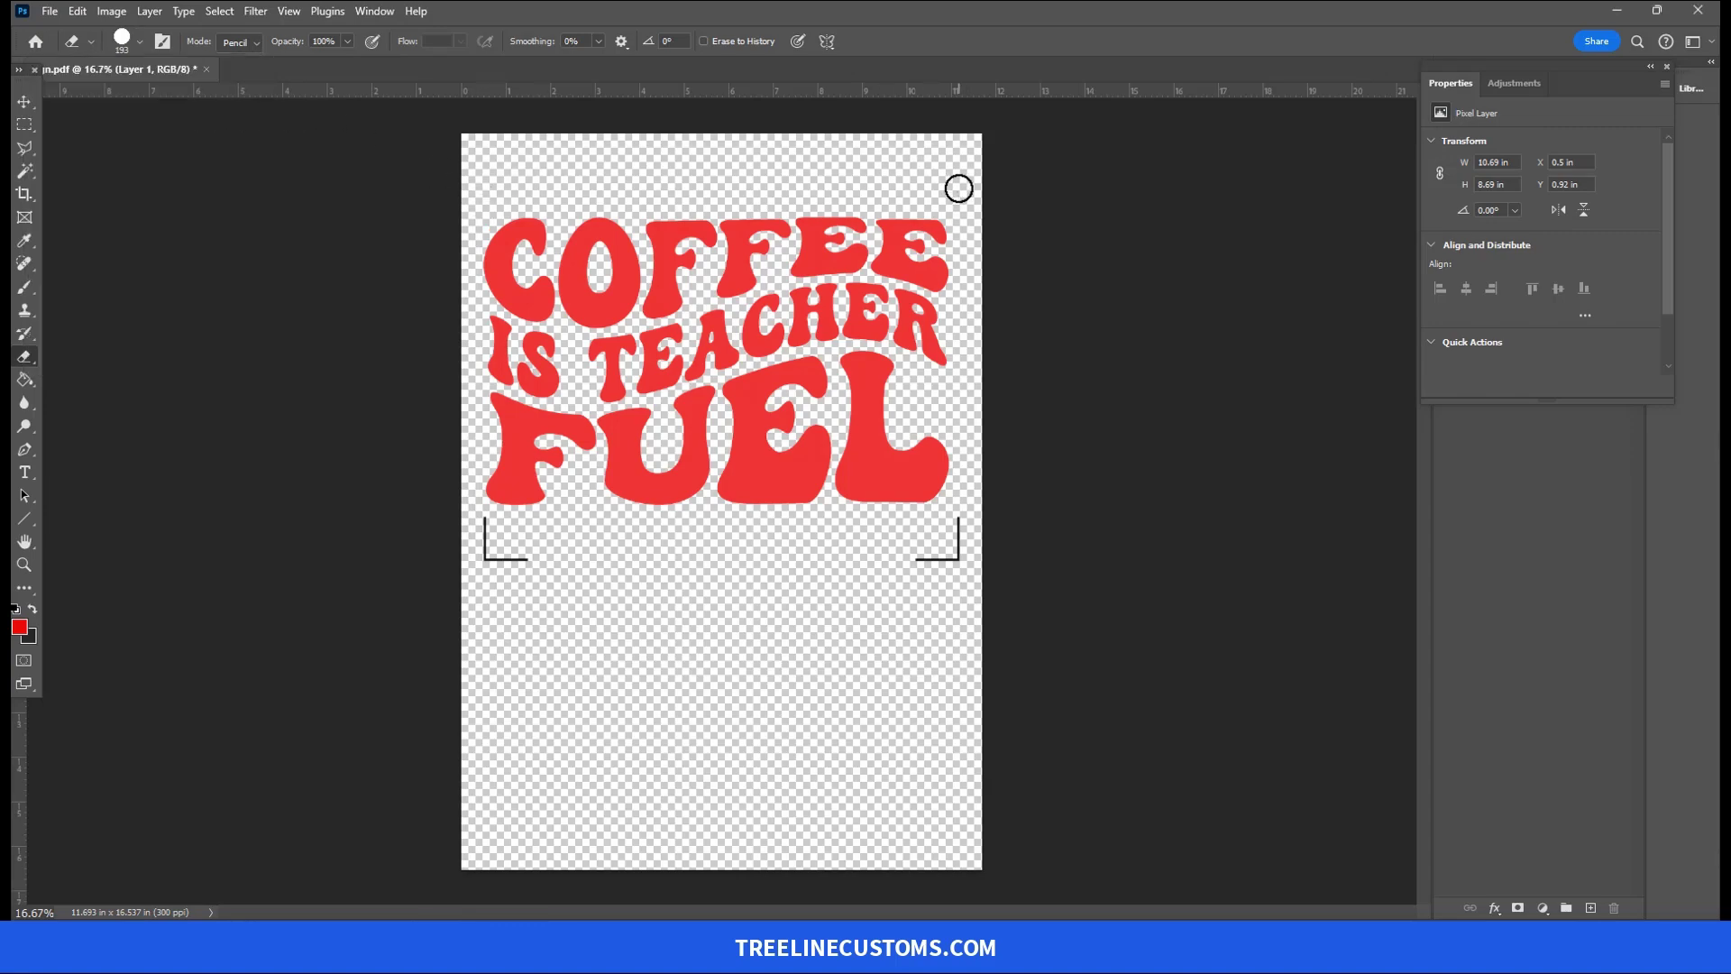
mouse_move(974, 552)
mouse_down()
mouse_move(955, 529)
mouse_move(955, 575)
mouse_move(893, 571)
mouse_up()
drag(506, 553, 468, 538)
Float the Properties panel off to reveal the Layers list
click(1547, 463)
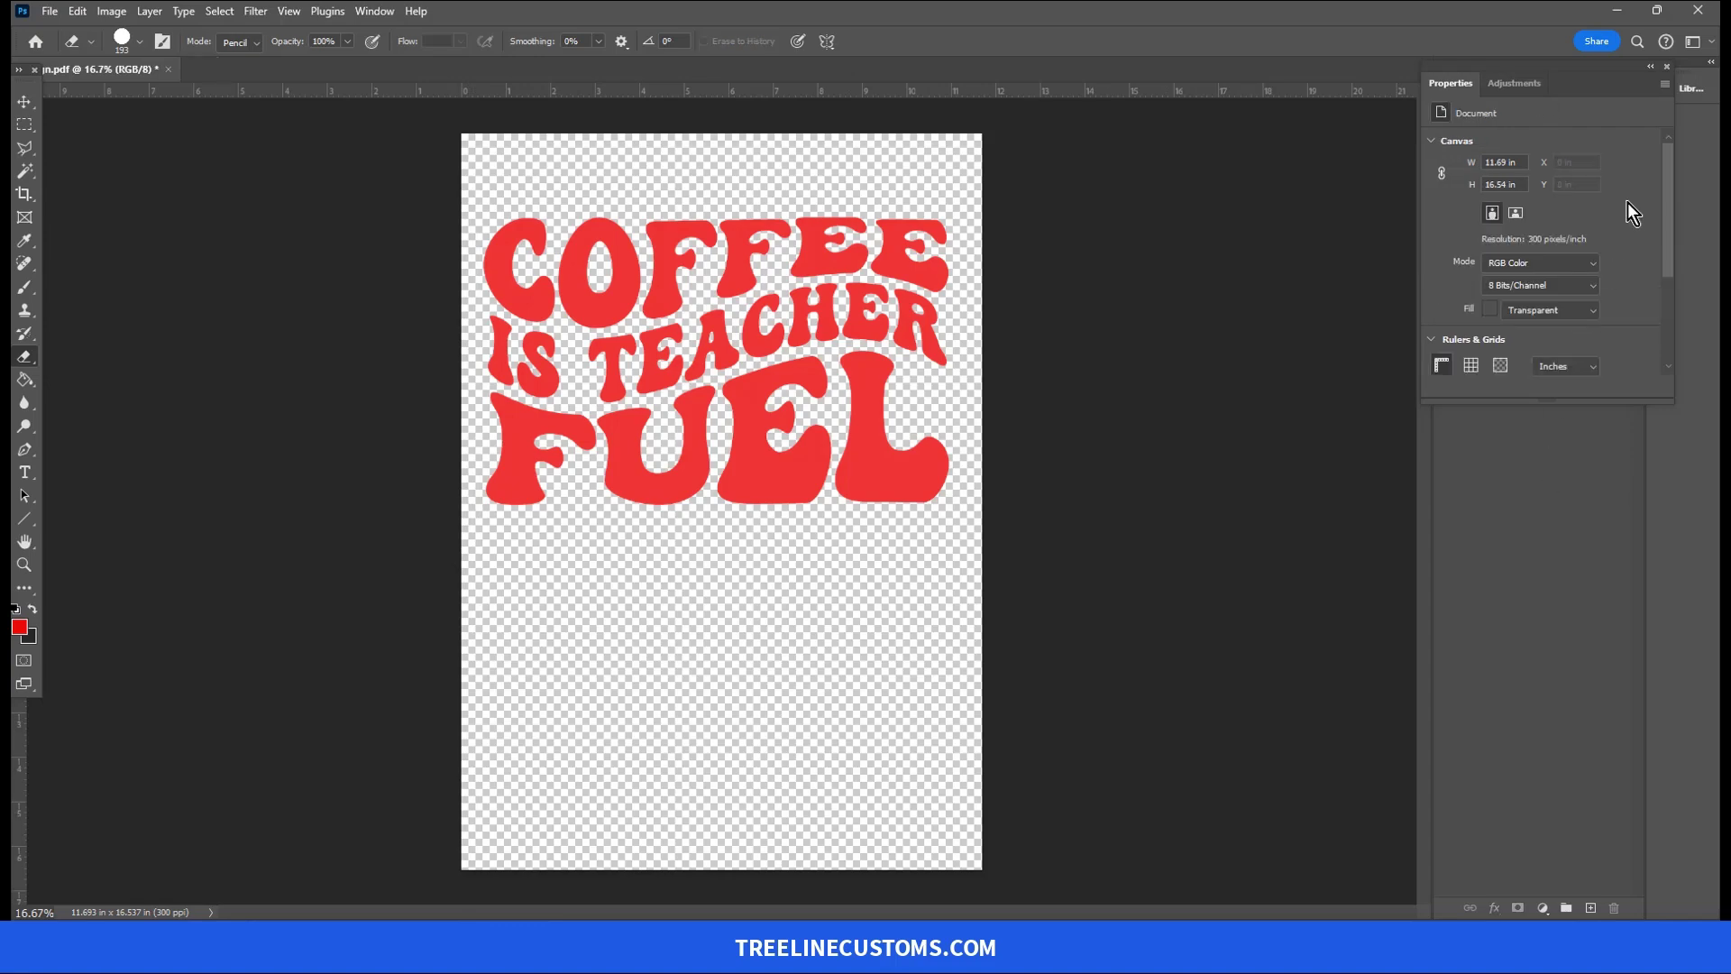
drag(1604, 77, 1324, 85)
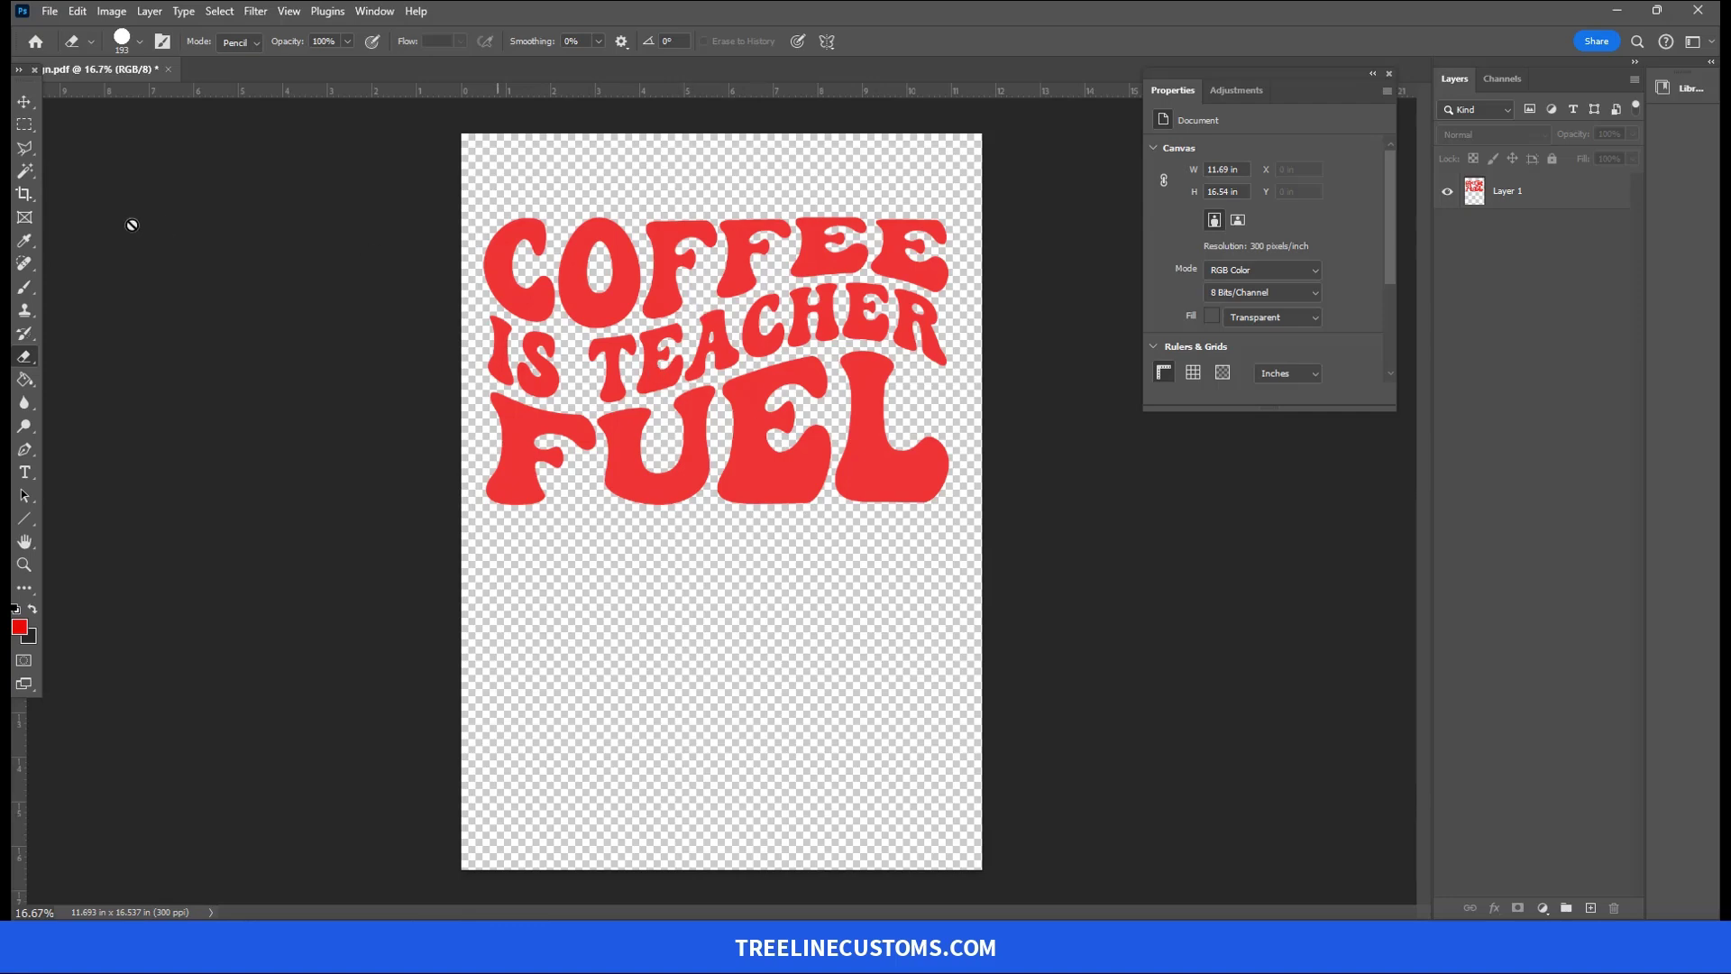
click(21, 198)
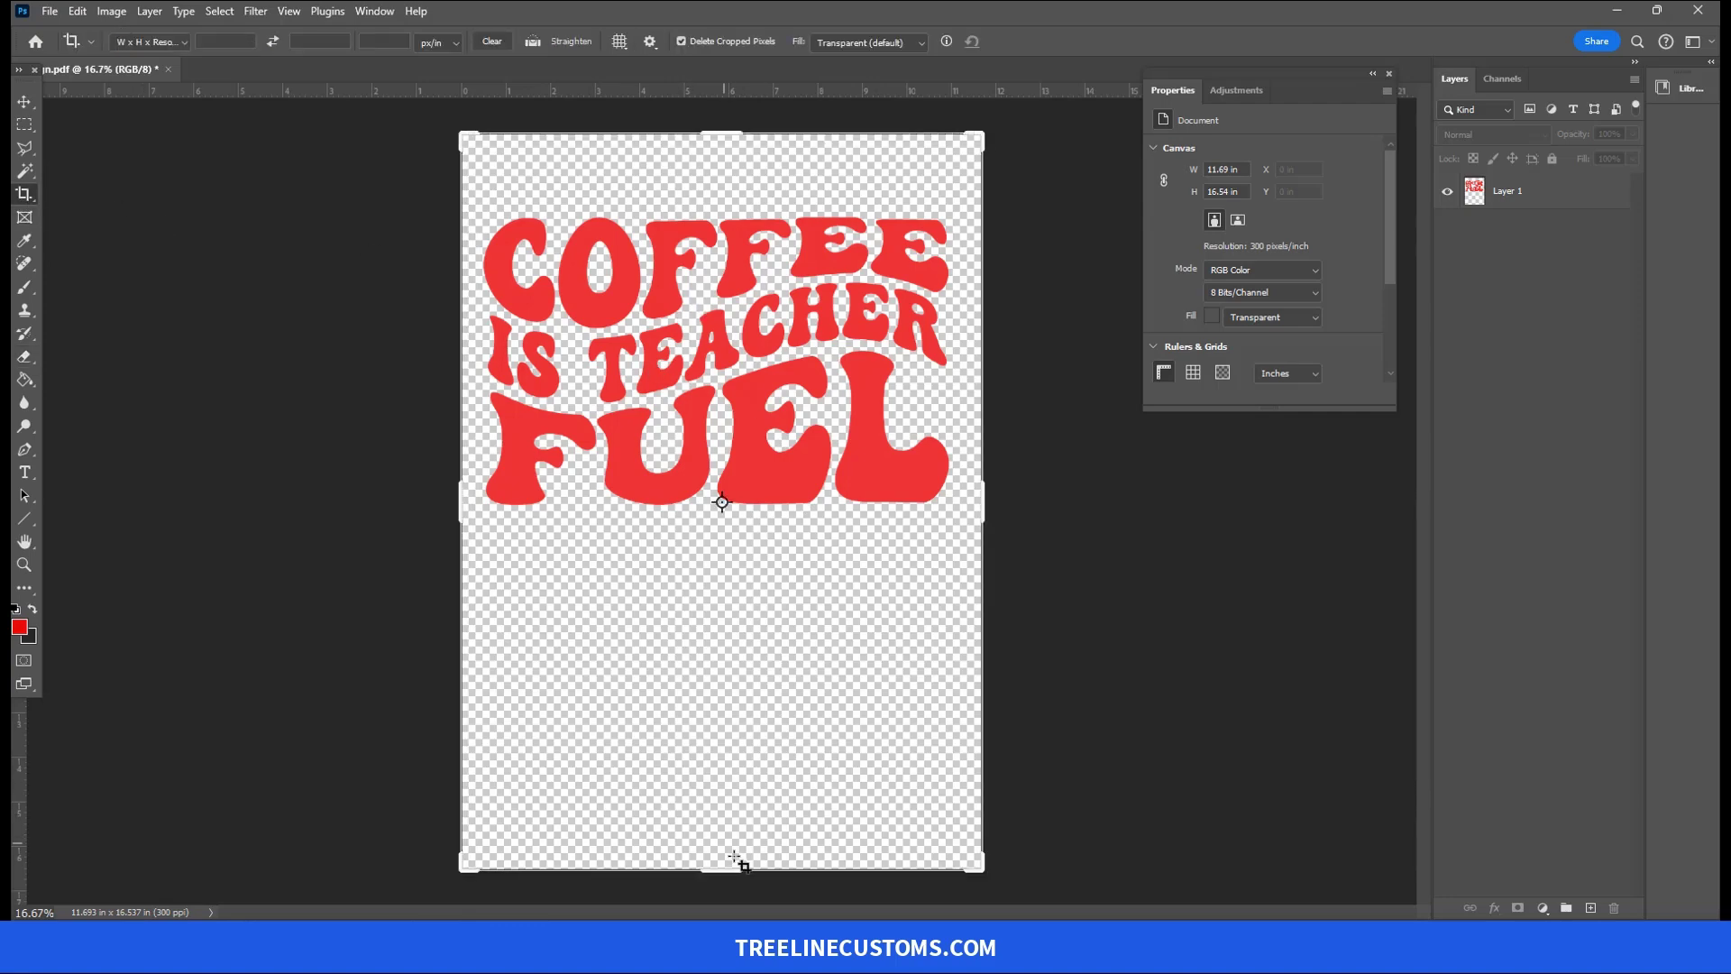
Crop all four edges tight to the lettering, giving a 10.97 × 7.1 in canvas
drag(728, 866, 755, 700)
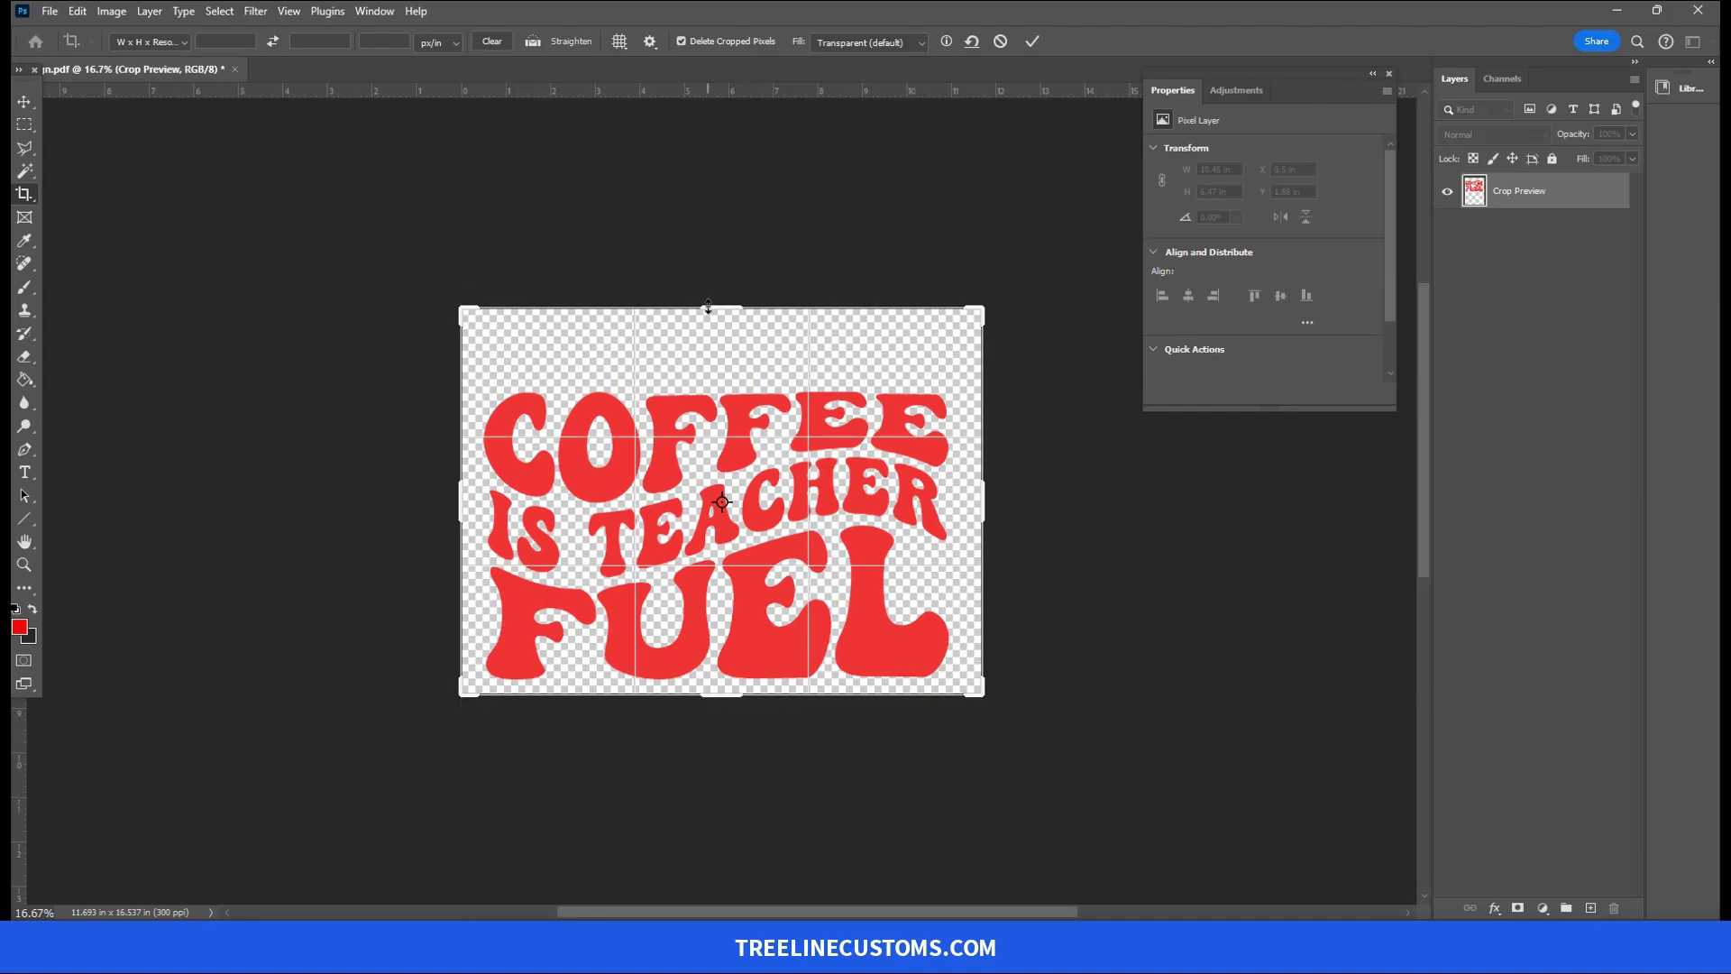
drag(711, 309, 710, 343)
drag(982, 512, 970, 511)
drag(469, 502, 480, 501)
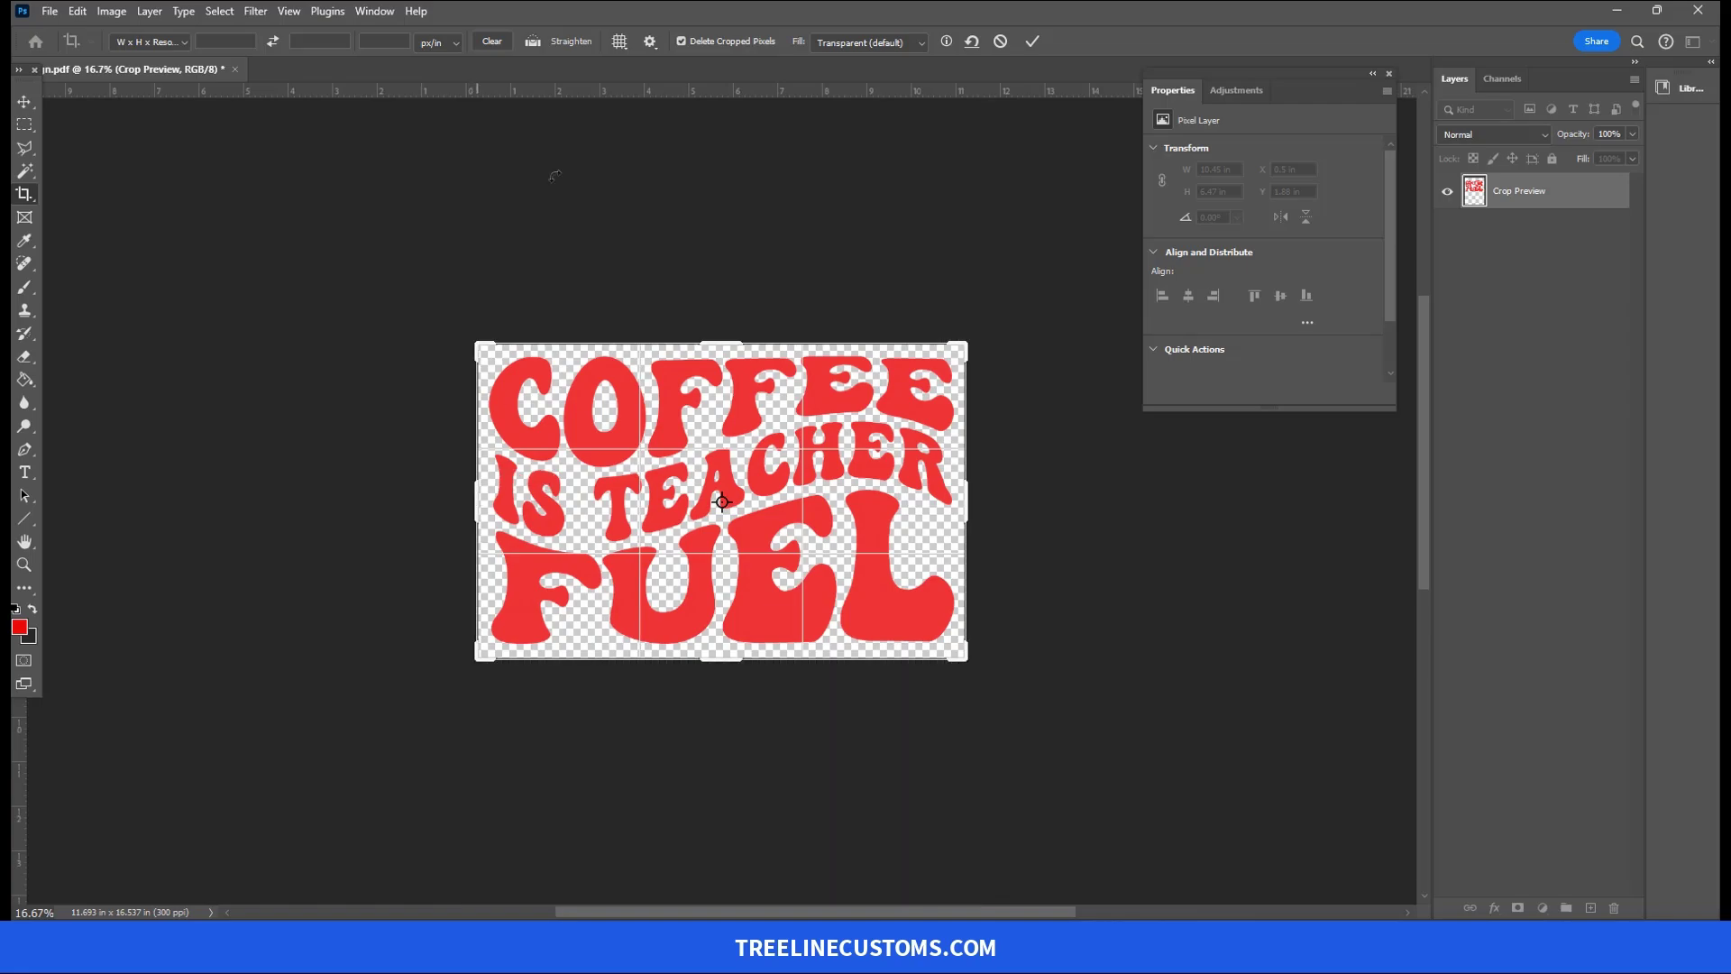
key(Return)
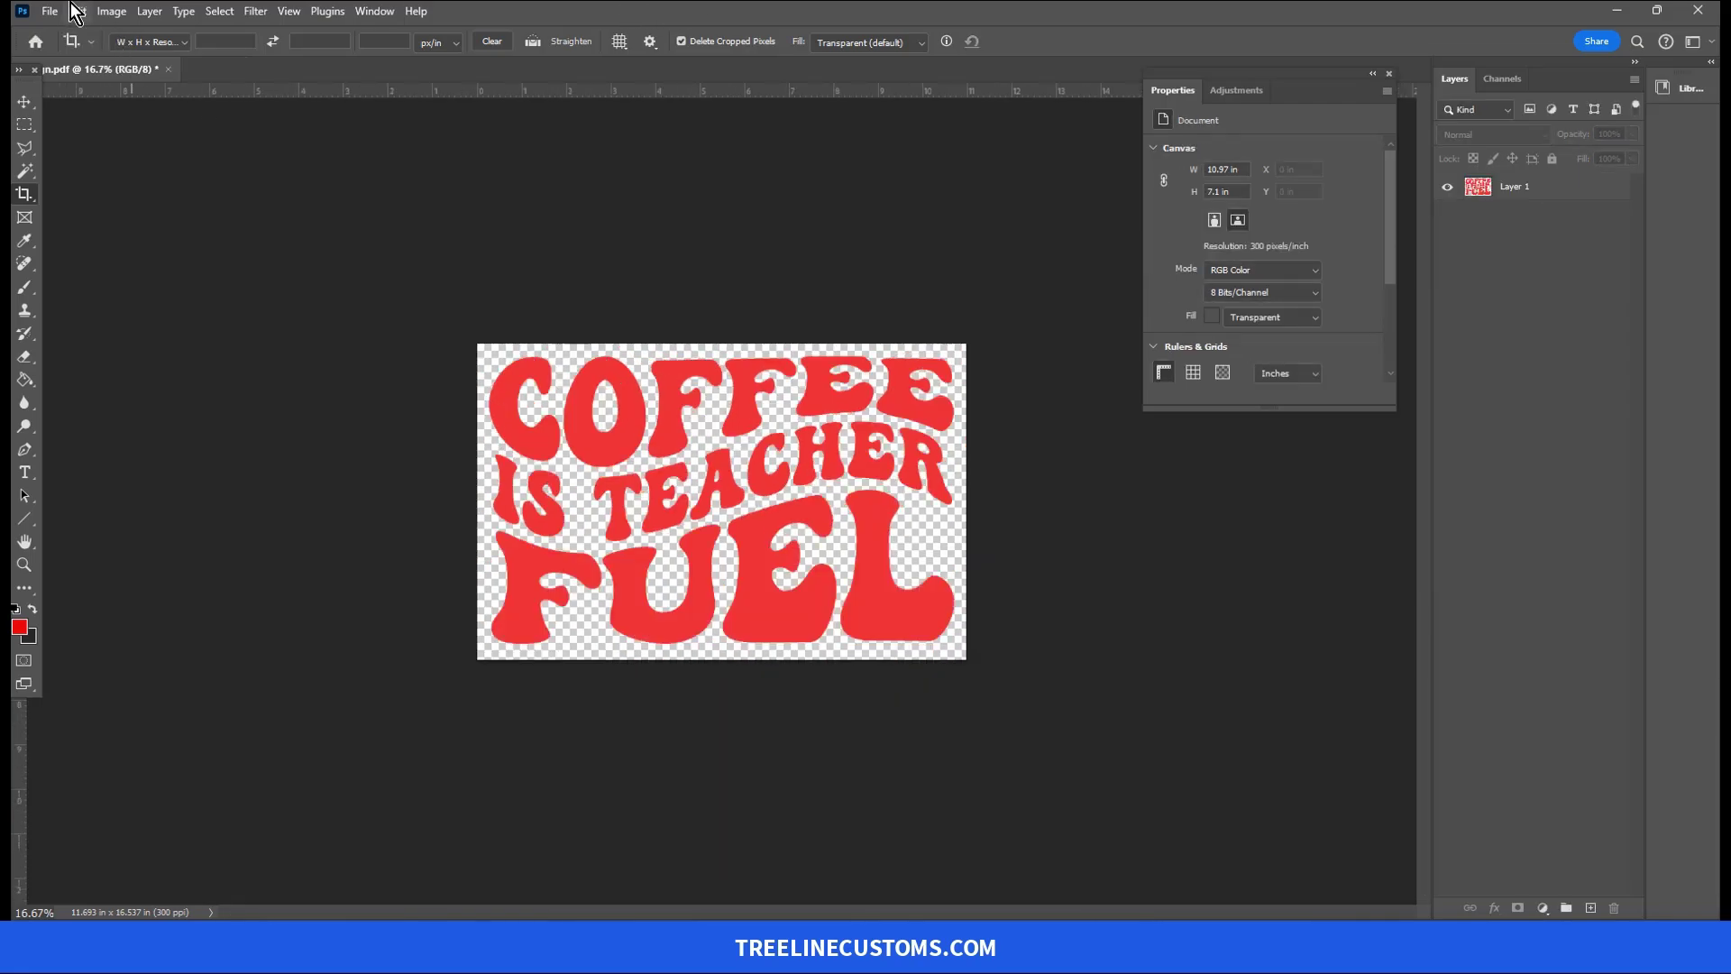
click(49, 11)
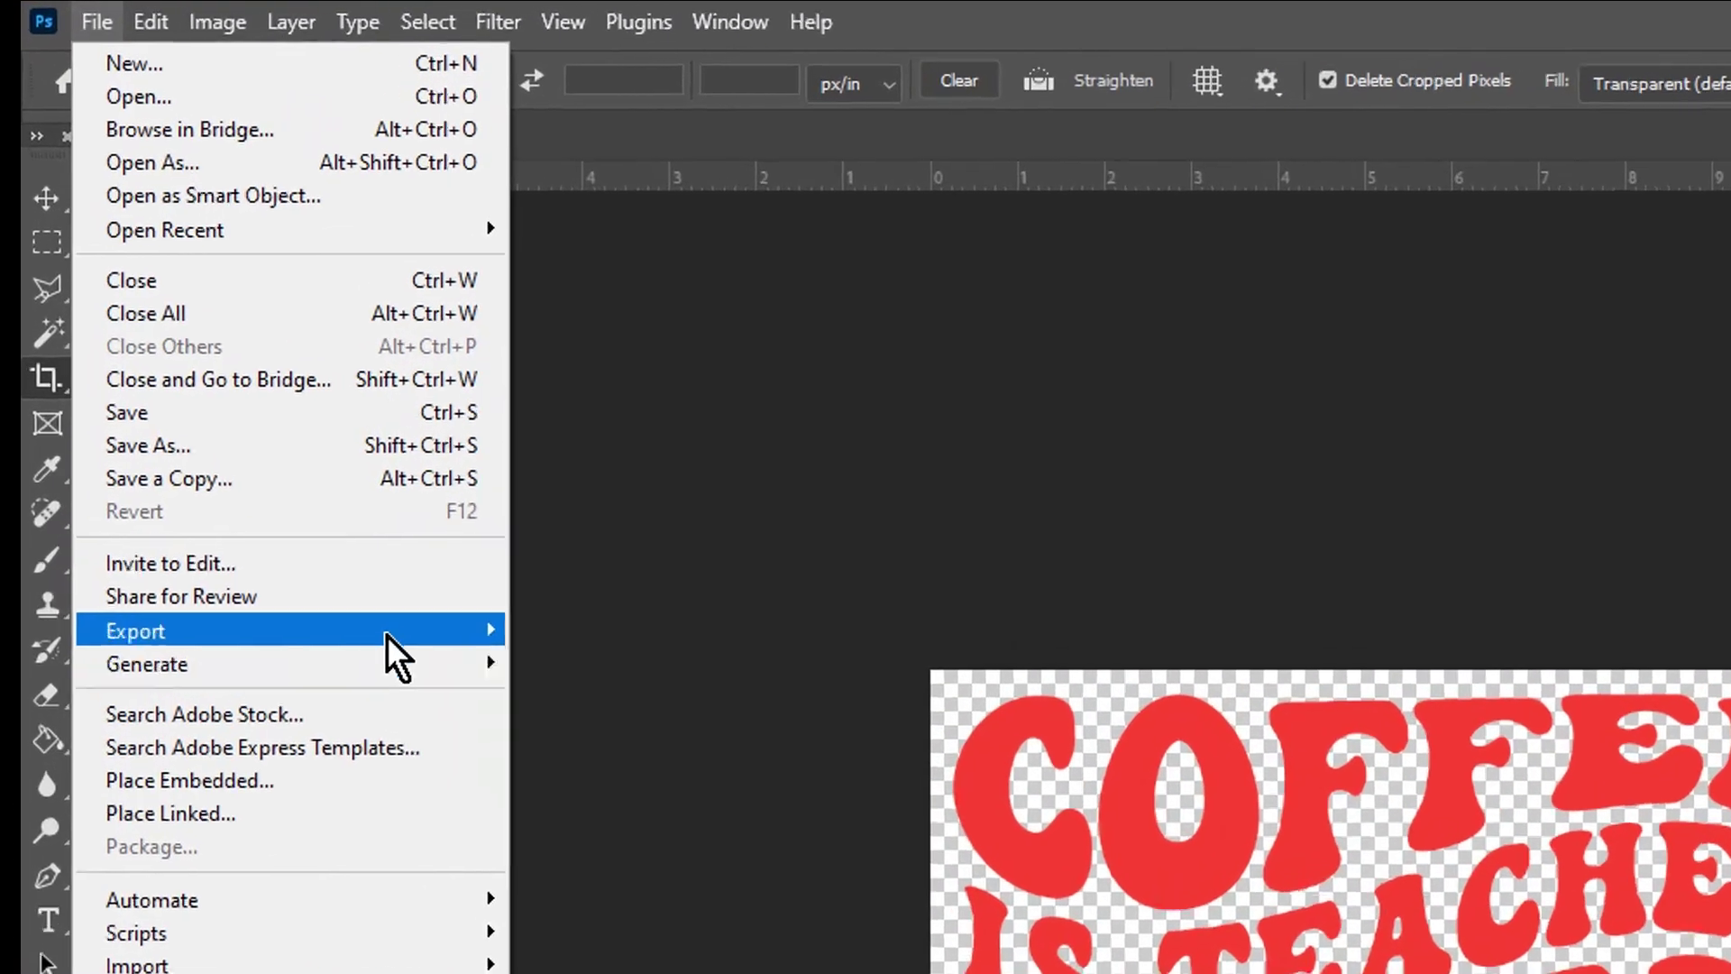
Export the artwork as a transparent 3292 × 2129 PNG named design.png on the Desktop
mouse_move(387, 635)
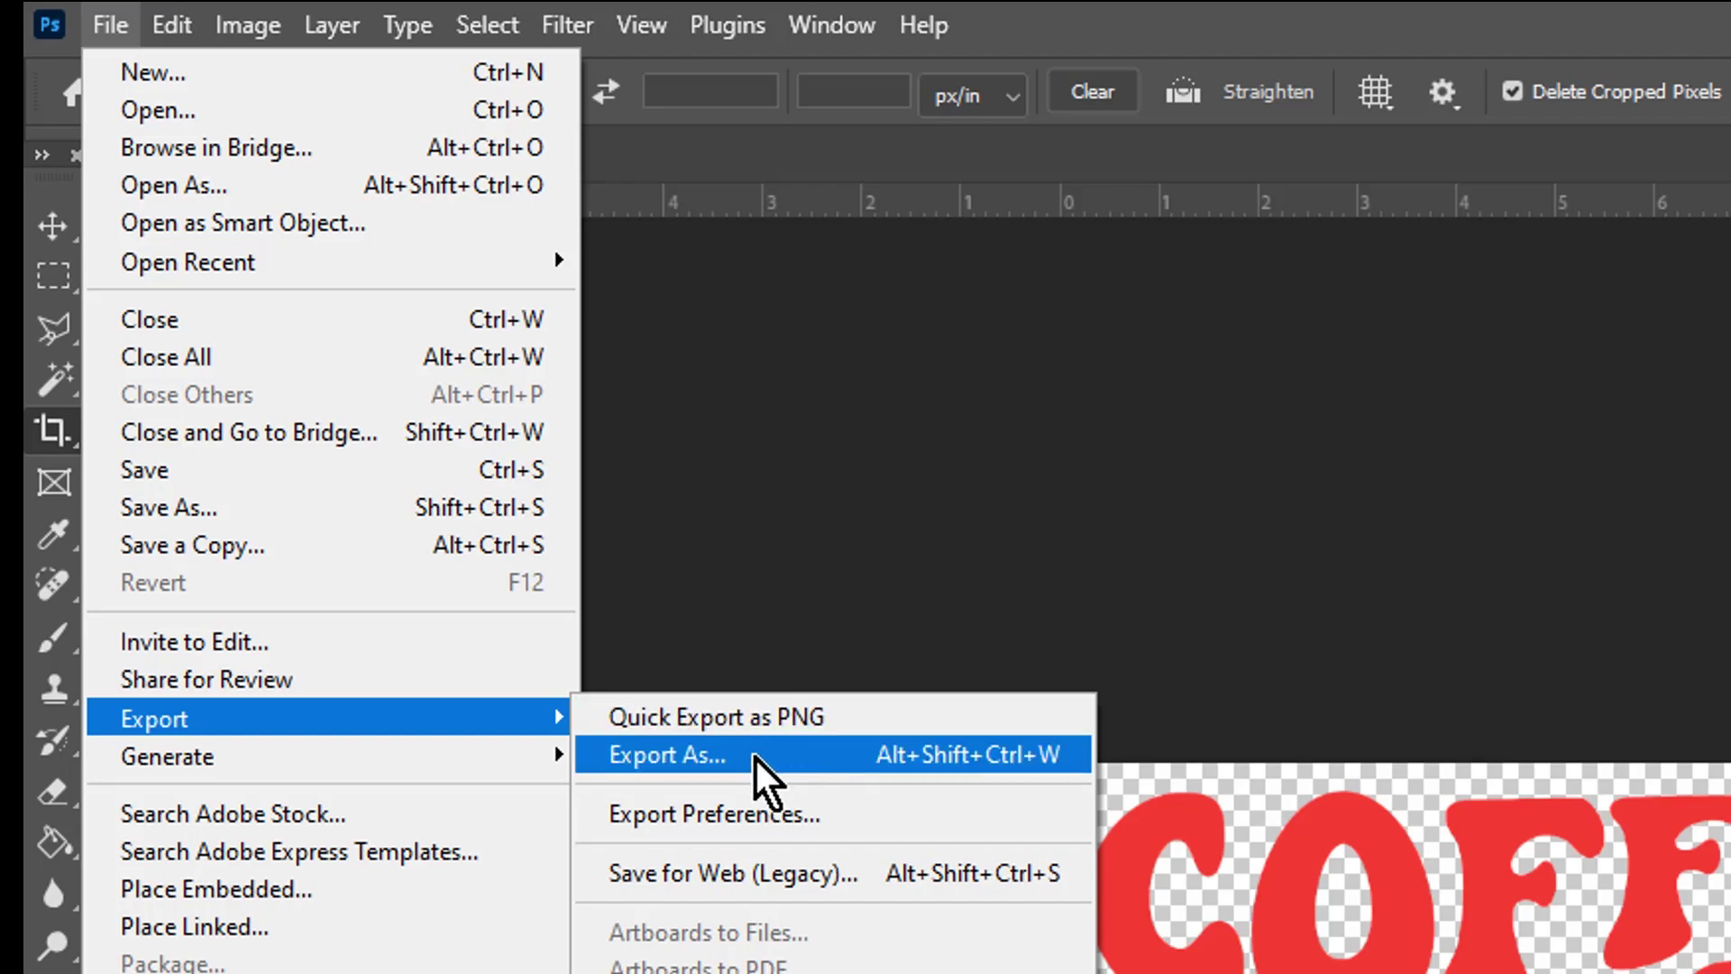
click(754, 756)
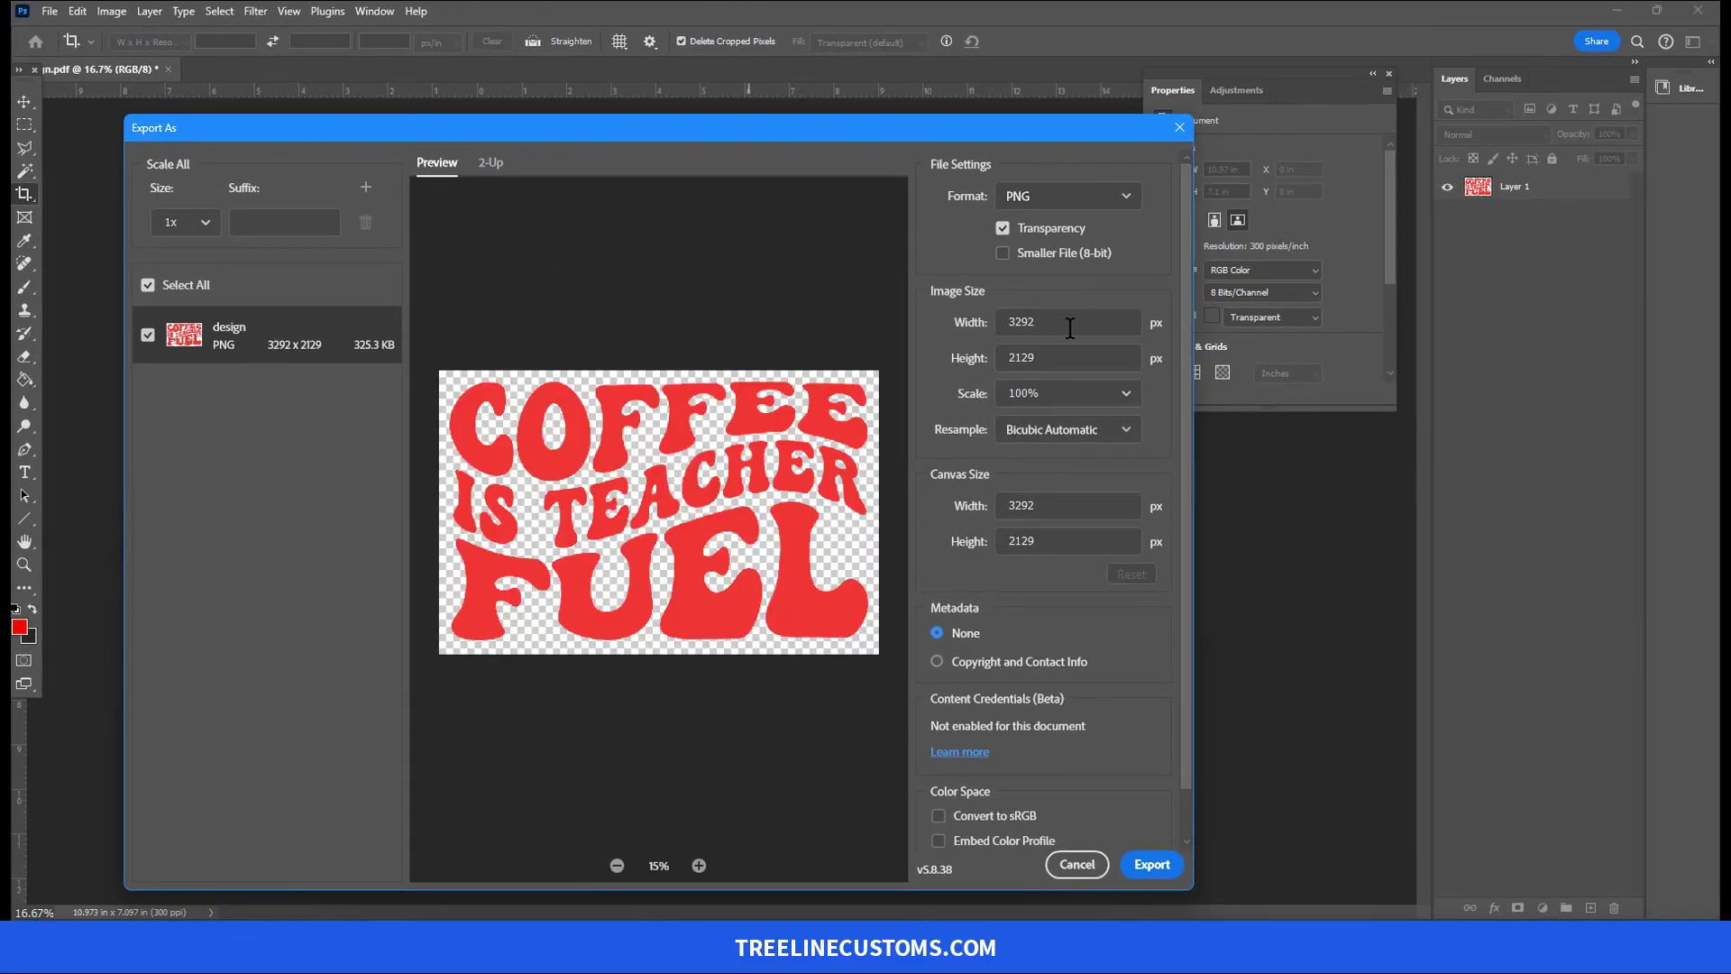
double_click(1068, 325)
click(1154, 865)
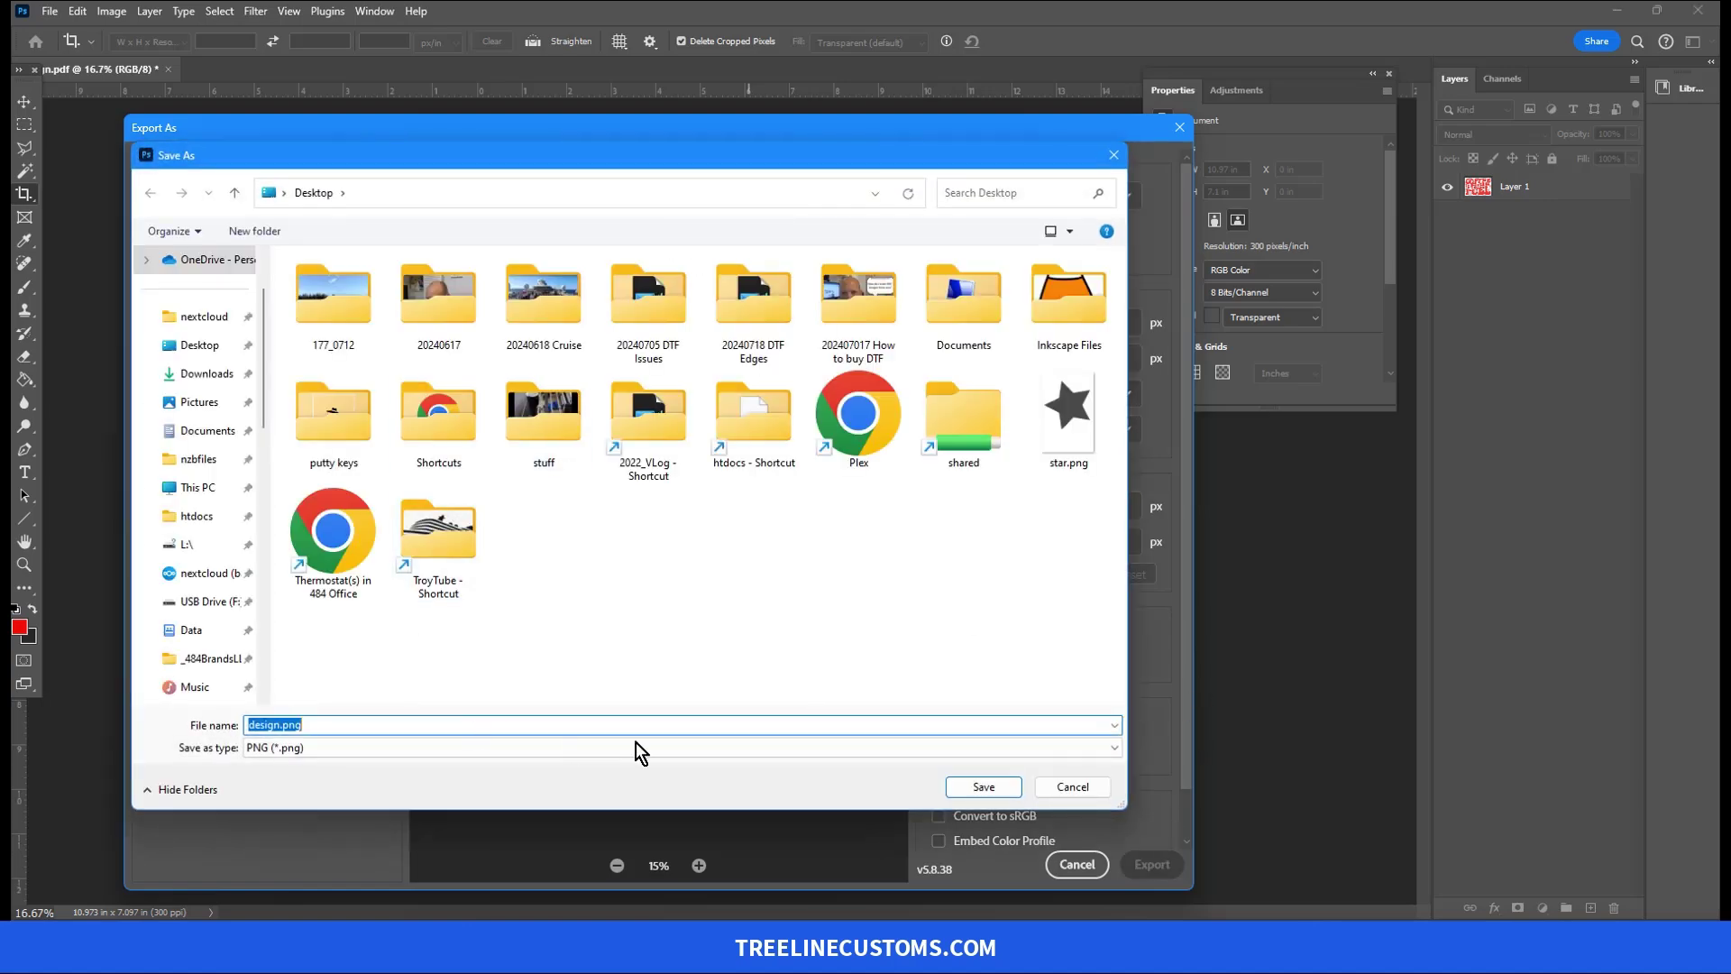
click(1001, 790)
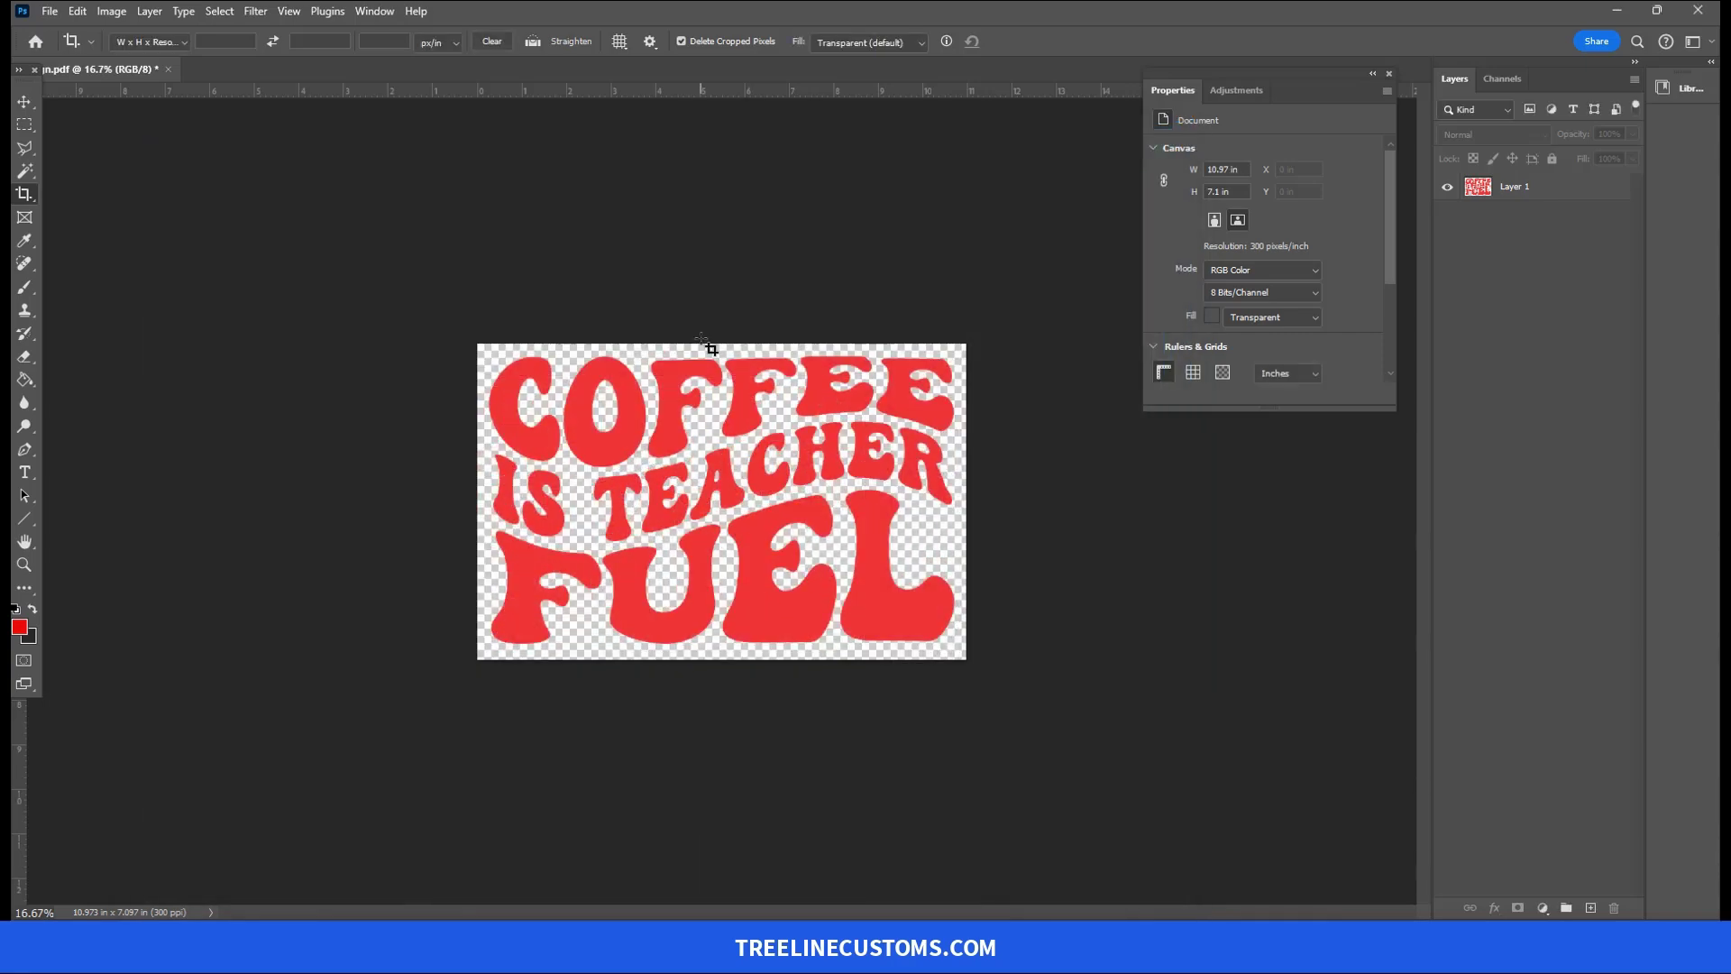
key(z)
click(613, 382)
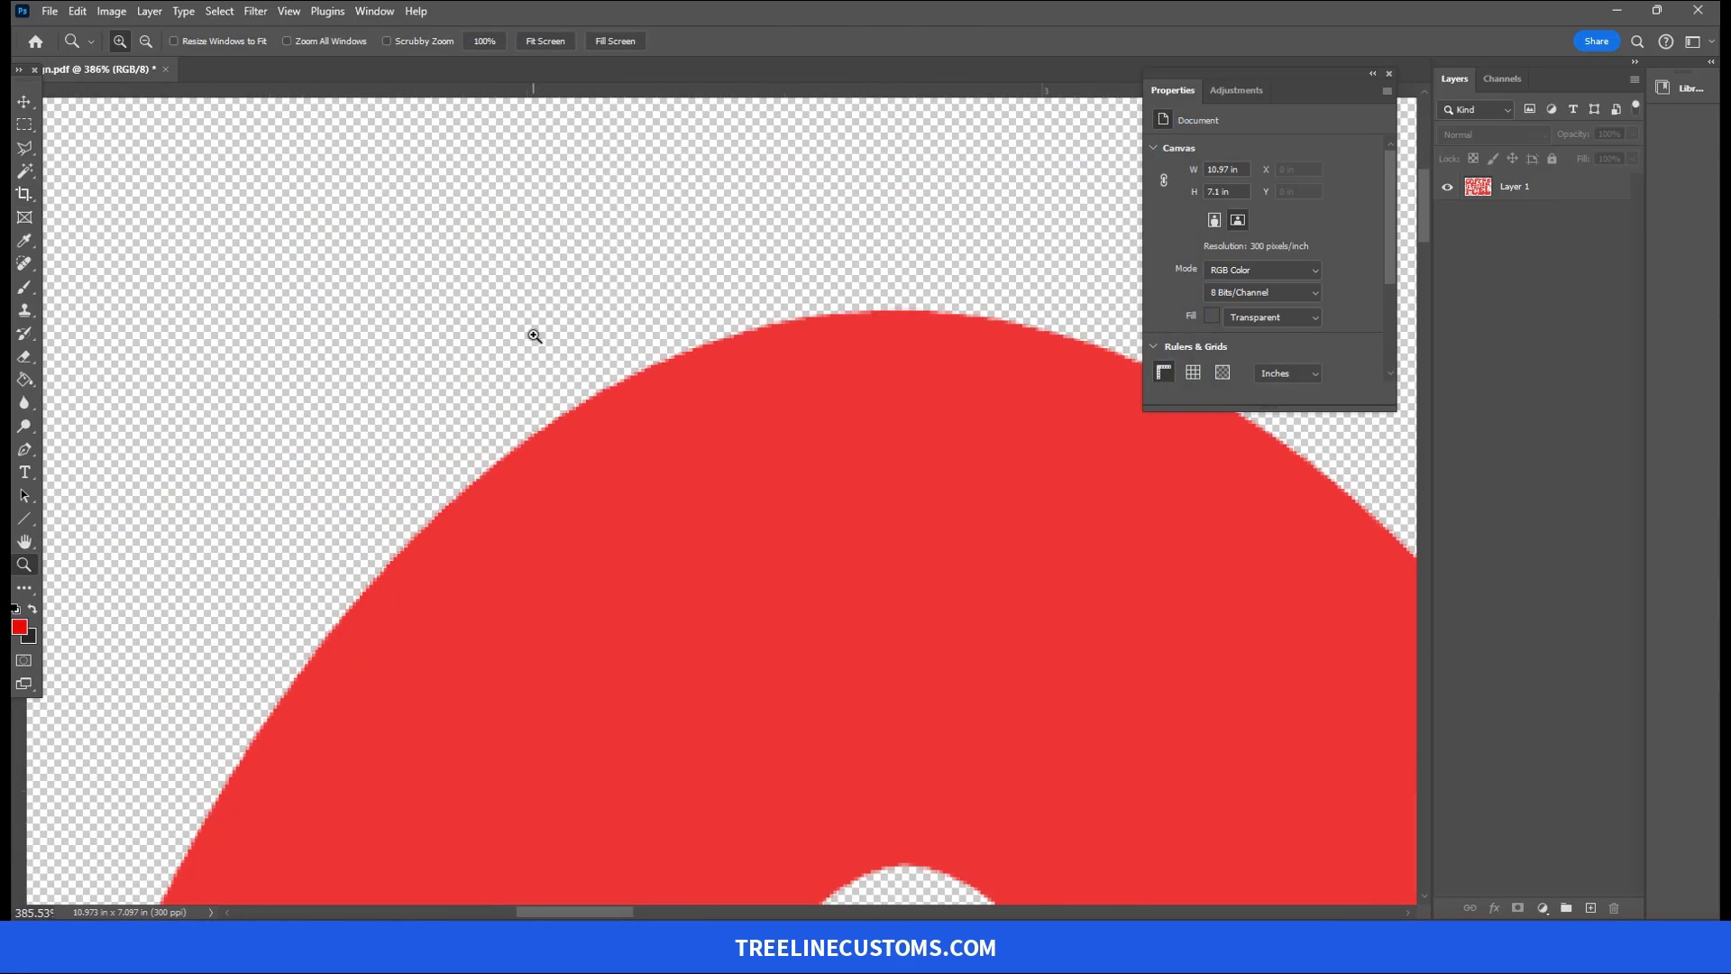
click(716, 462)
click(717, 462)
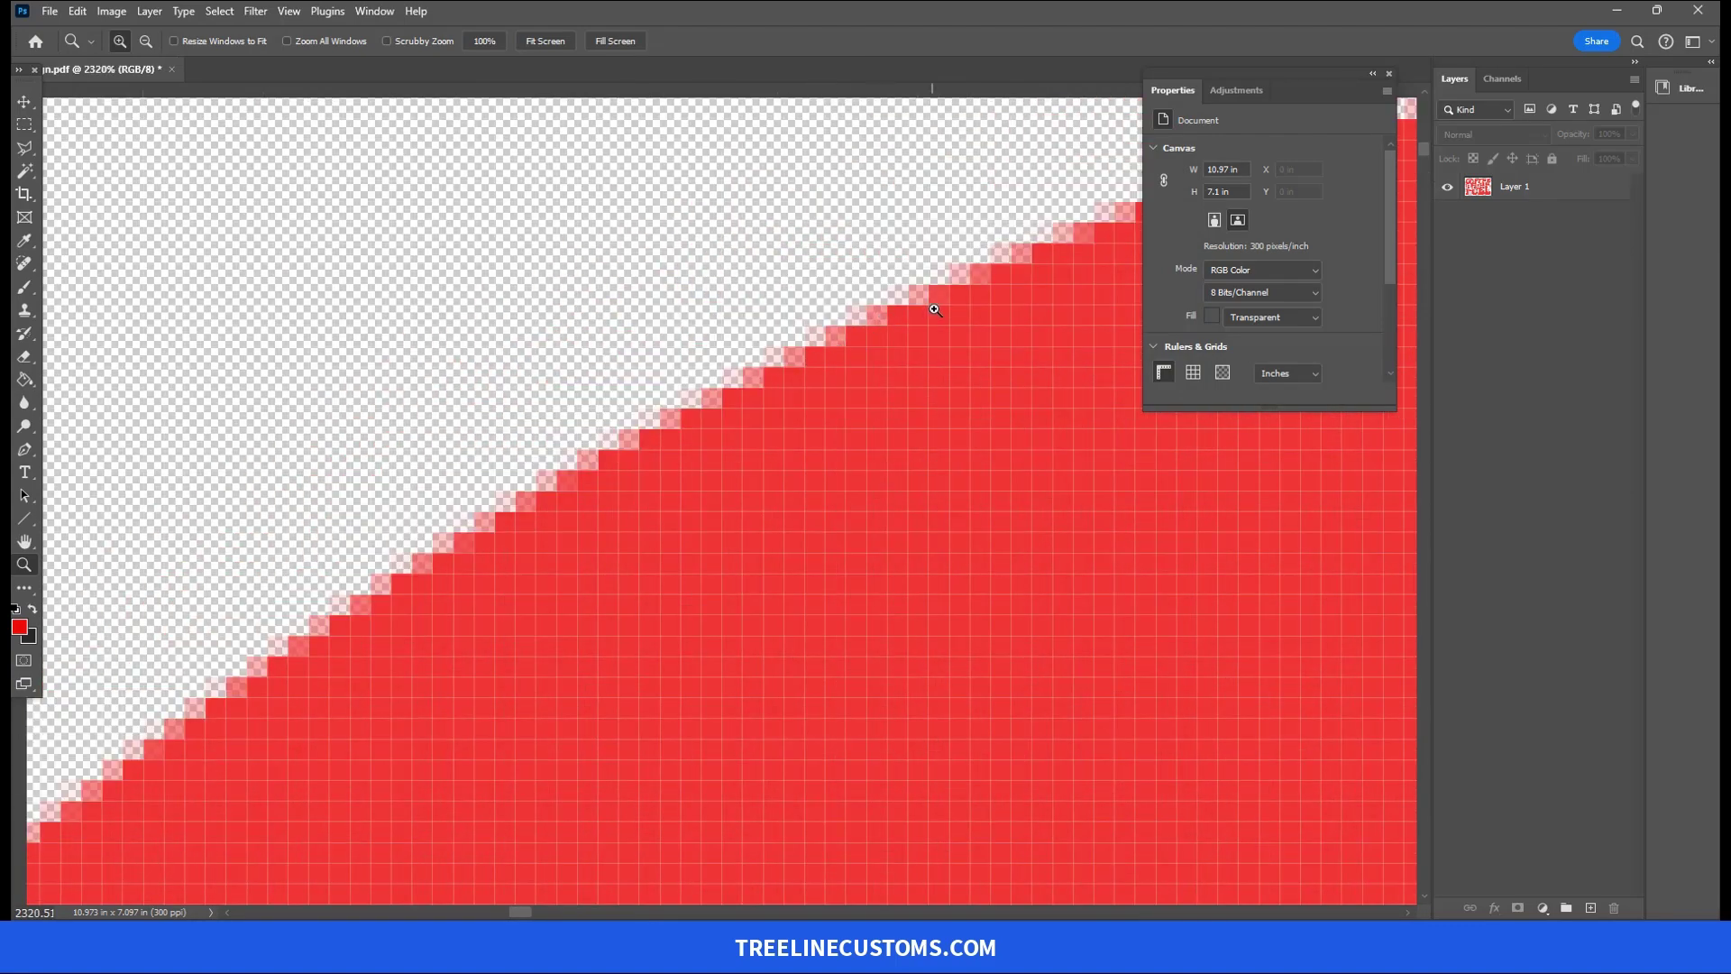
scroll(935, 310, down, 5)
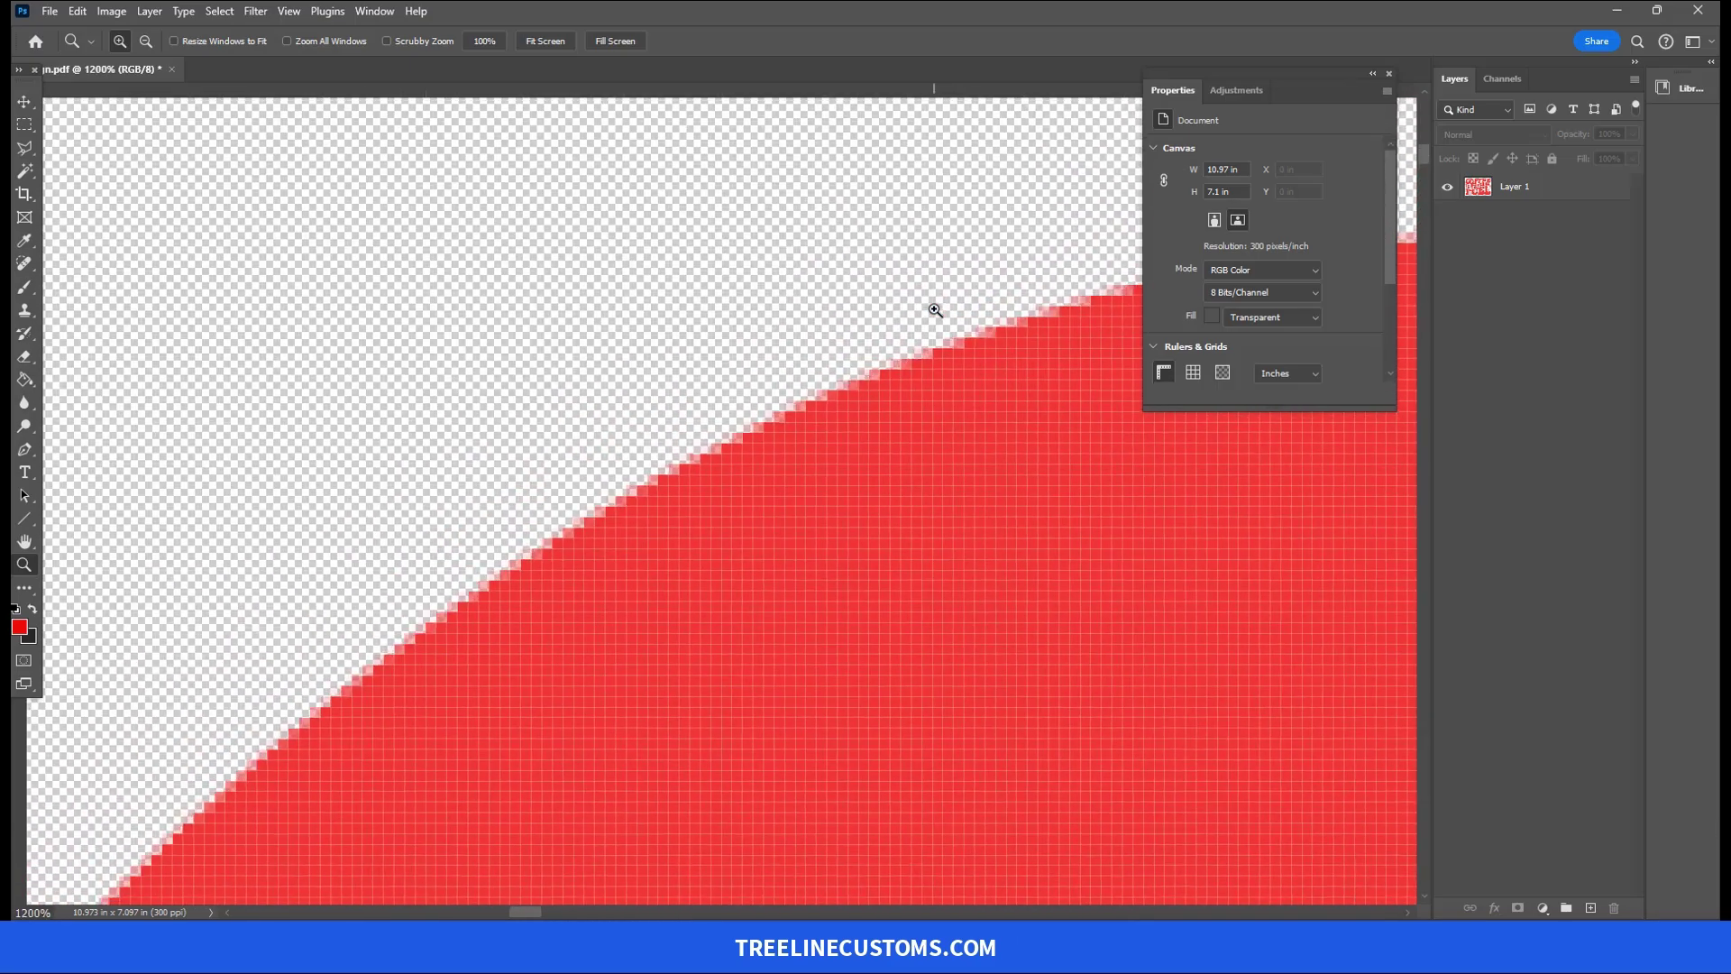
scroll(781, 637, down, 8)
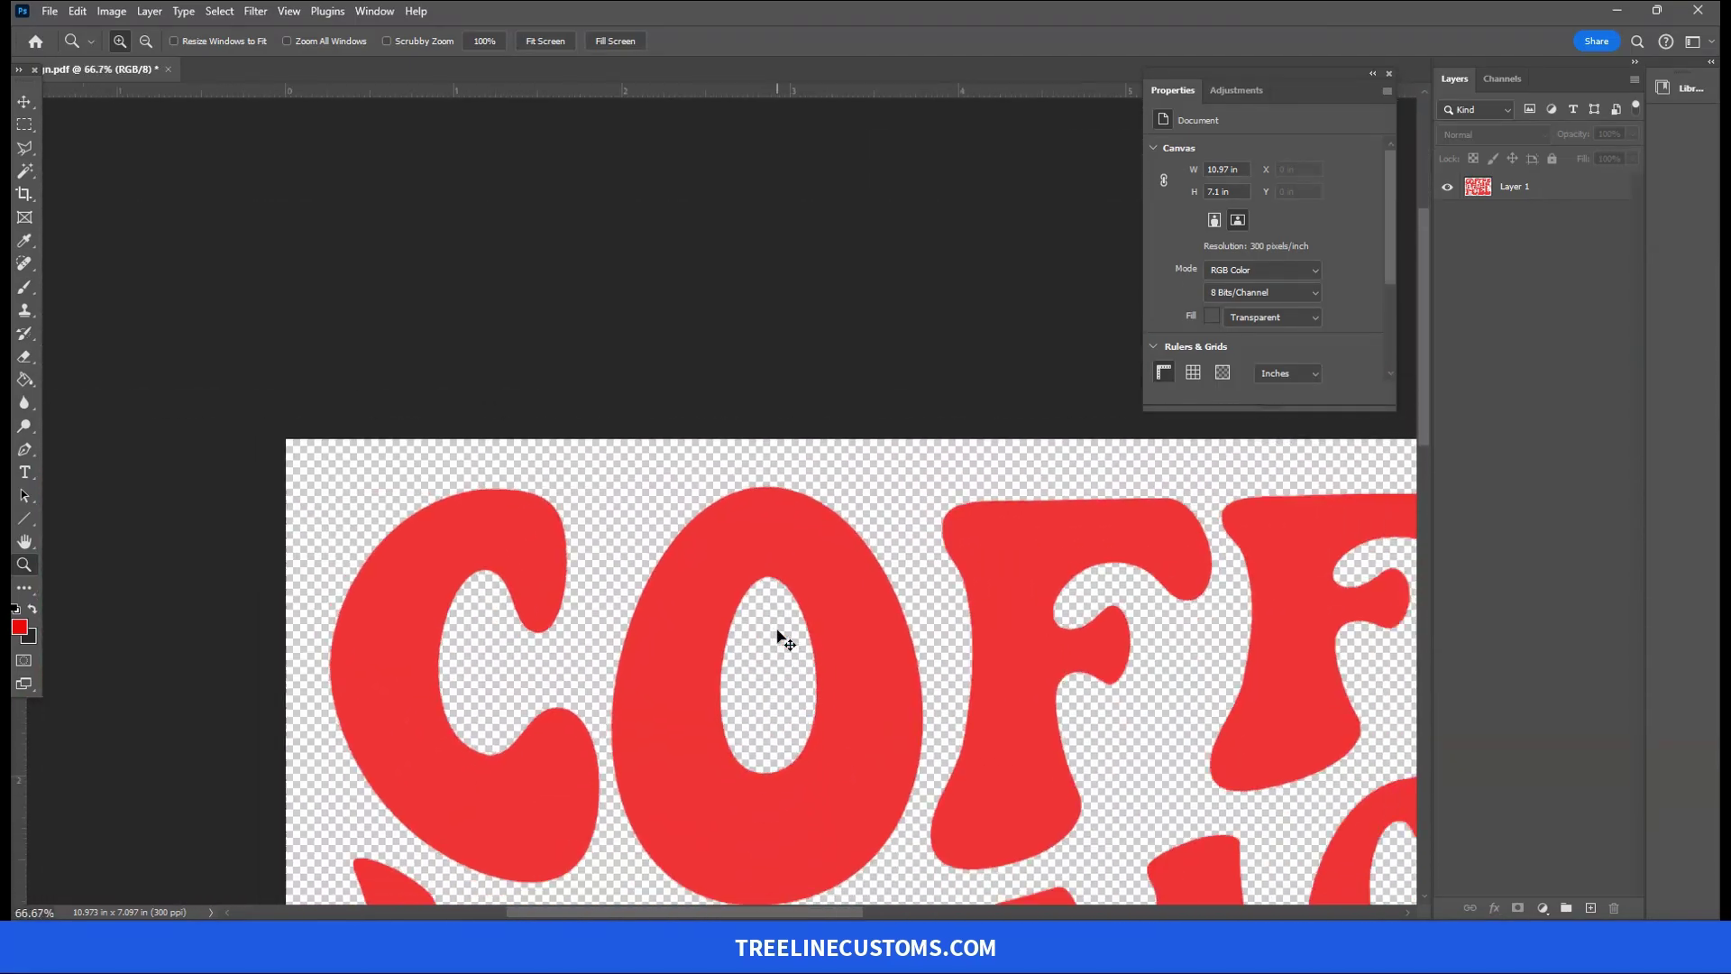